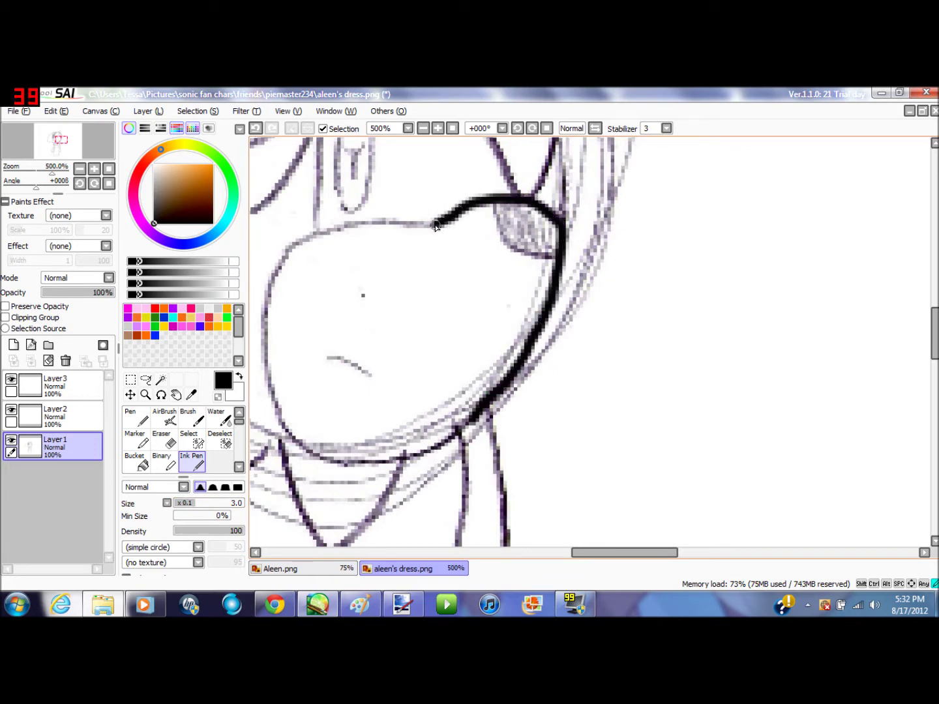
- Ink the rest of the muzzle outline over the sketch and trace the nose with its highlight line
mouse_move(344, 226)
left_mouse_down()
mouse_move(303, 240)
mouse_move(277, 273)
left_mouse_up()
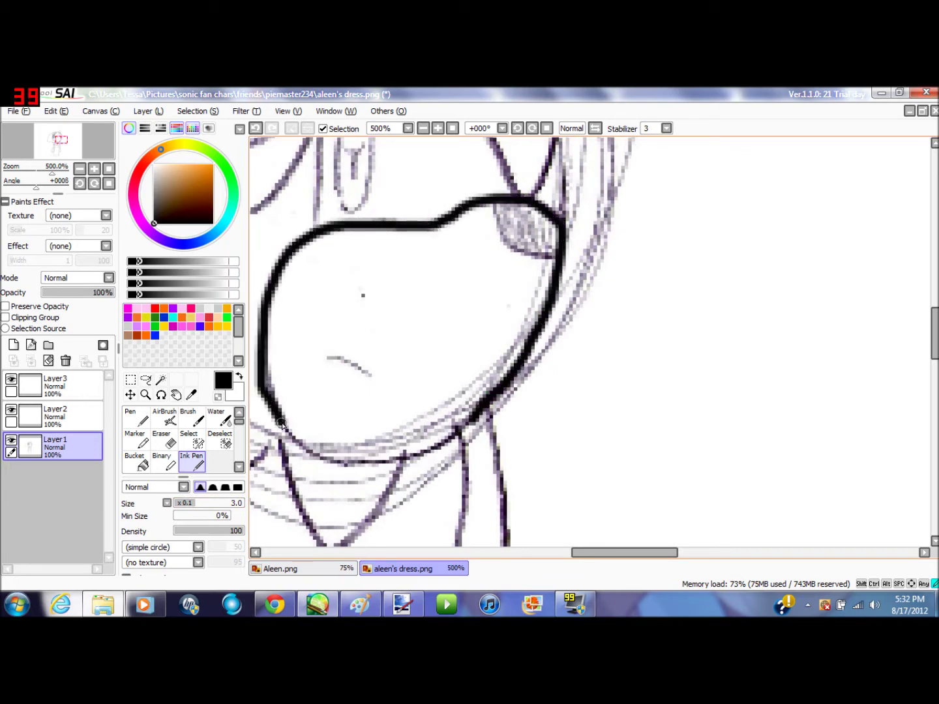
scroll(473, 418, "up", 1)
mouse_move(488, 156)
left_mouse_down()
mouse_move(529, 201)
mouse_move(572, 213)
left_mouse_up()
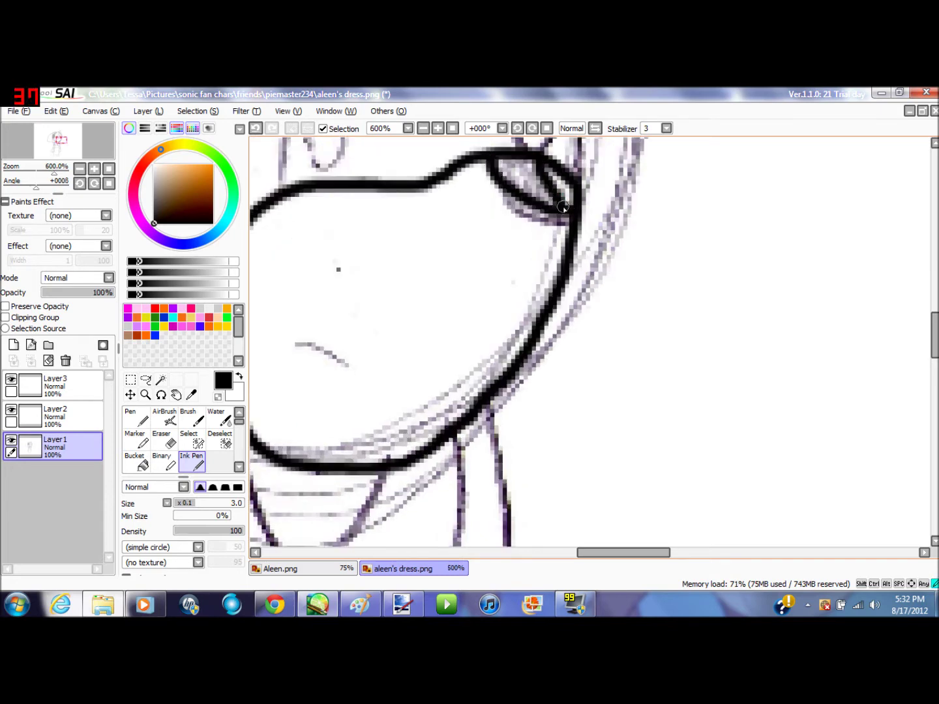
- Ink the short curved mouth line inside the muzzle
key("Left")
key("Left")
key("Left")
key("Left")
key("Left")
key("Left")
key("Left")
key("Left")
key("Left")
left_click_drag(496, 343, 496, 344)
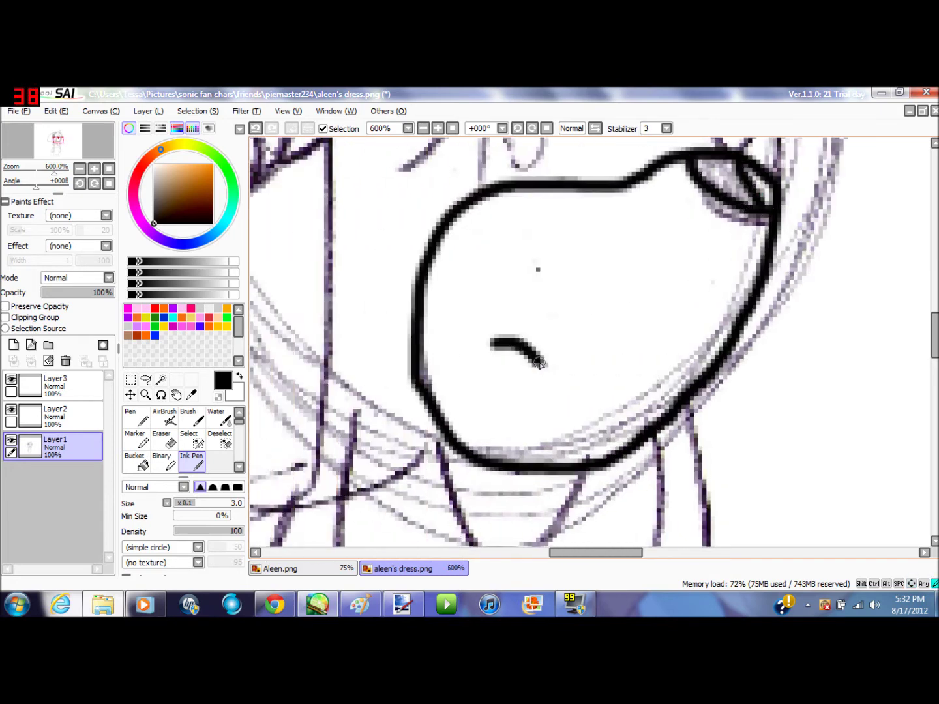
- Ink the near eye's outline above the muzzle and two pointed eyelashes on its outer side
scroll(515, 307, "up", 7)
mouse_move(487, 457)
left_mouse_down()
mouse_move(485, 320)
mouse_move(522, 266)
left_mouse_up()
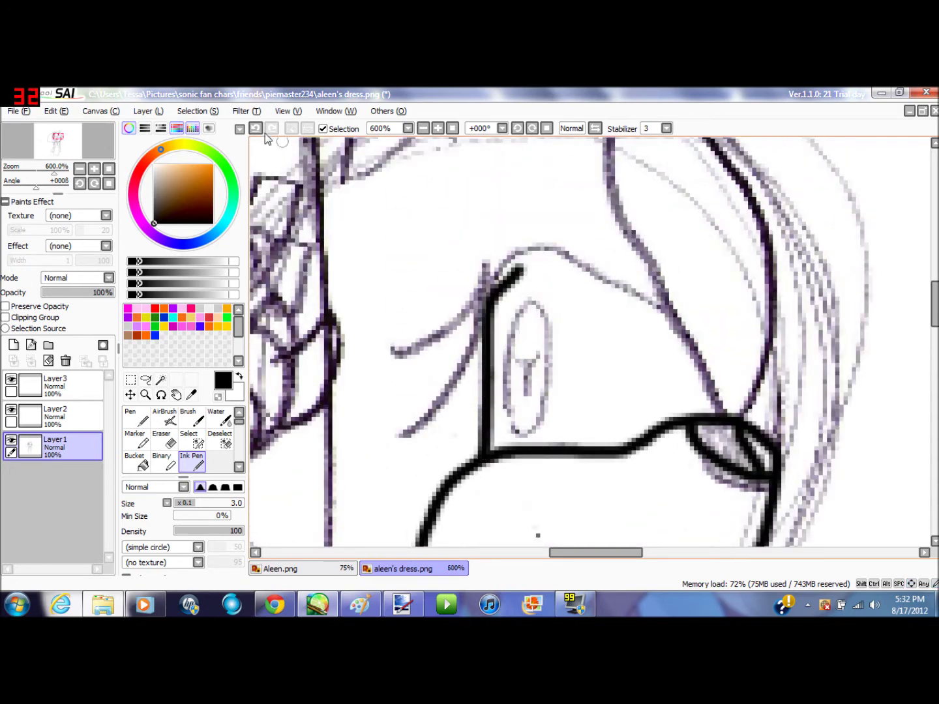
key("ctrl+z")
mouse_move(486, 424)
left_mouse_down()
mouse_move(486, 332)
mouse_move(502, 276)
mouse_move(523, 257)
mouse_move(608, 285)
left_mouse_up()
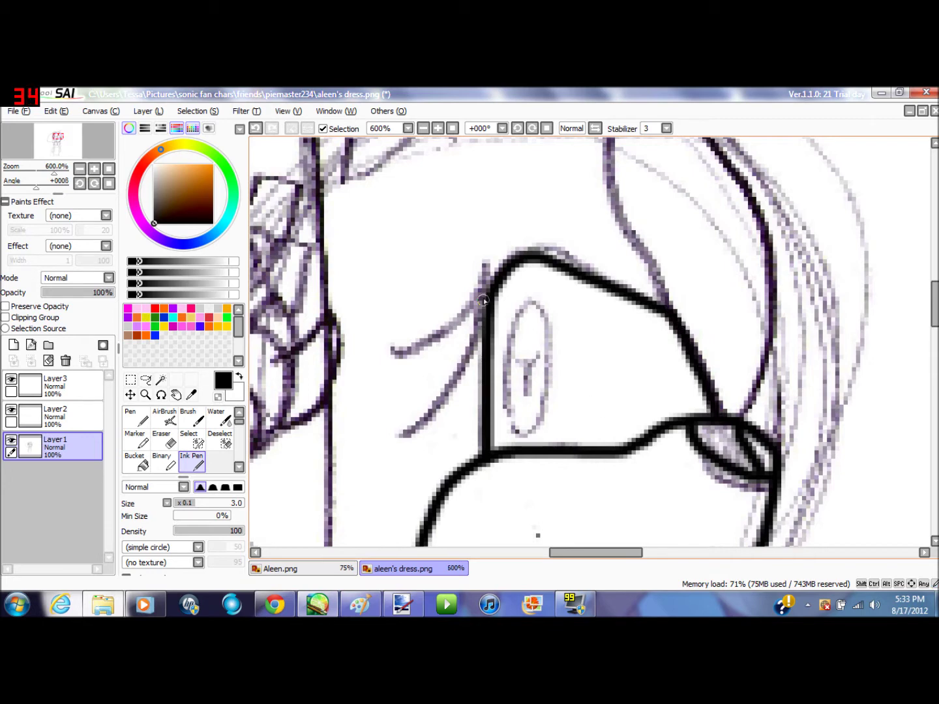
mouse_move(458, 317)
left_mouse_down()
mouse_move(392, 345)
mouse_move(456, 349)
left_mouse_up()
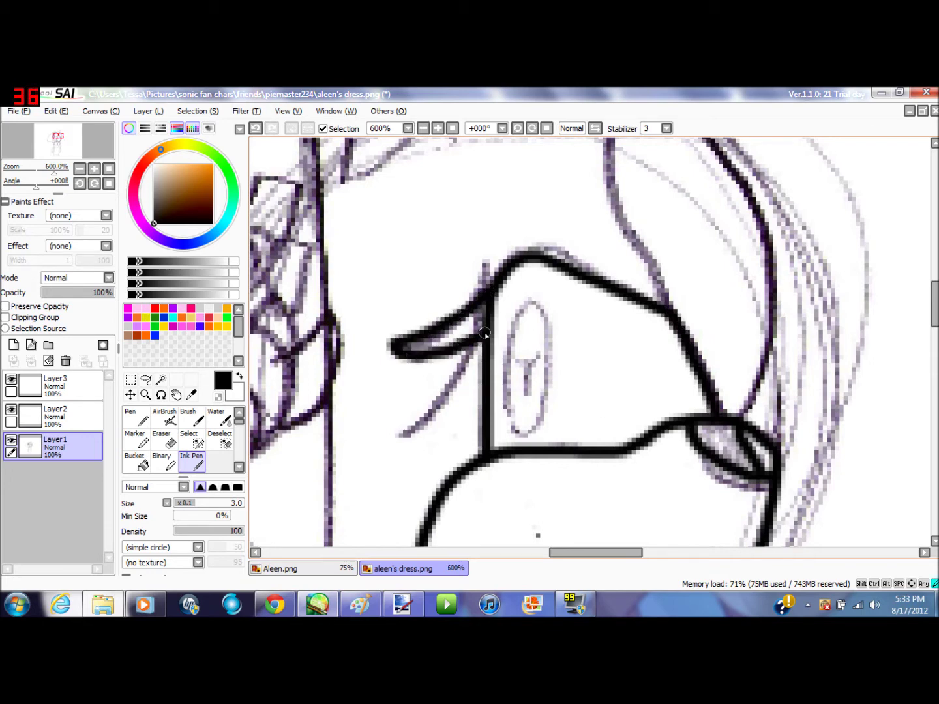
mouse_move(424, 404)
left_mouse_down()
mouse_move(469, 392)
mouse_move(481, 377)
left_mouse_up()
- Ink the oval iris inside the eye with its crossbar and pupil, using pen size 1.2
key("Right")
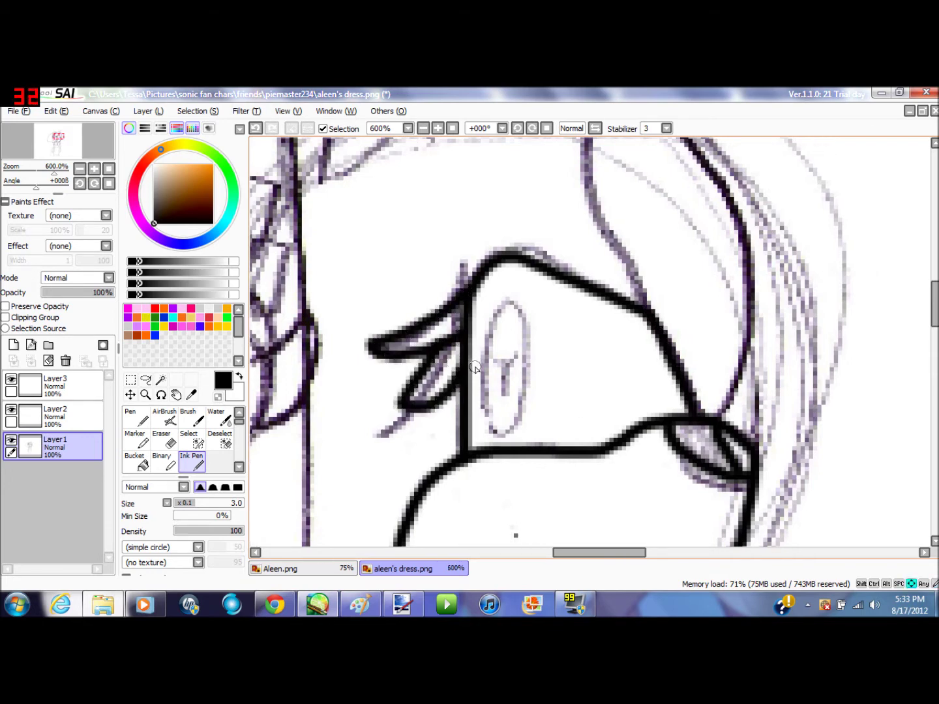
scroll(477, 370, "up", 1)
key("Right")
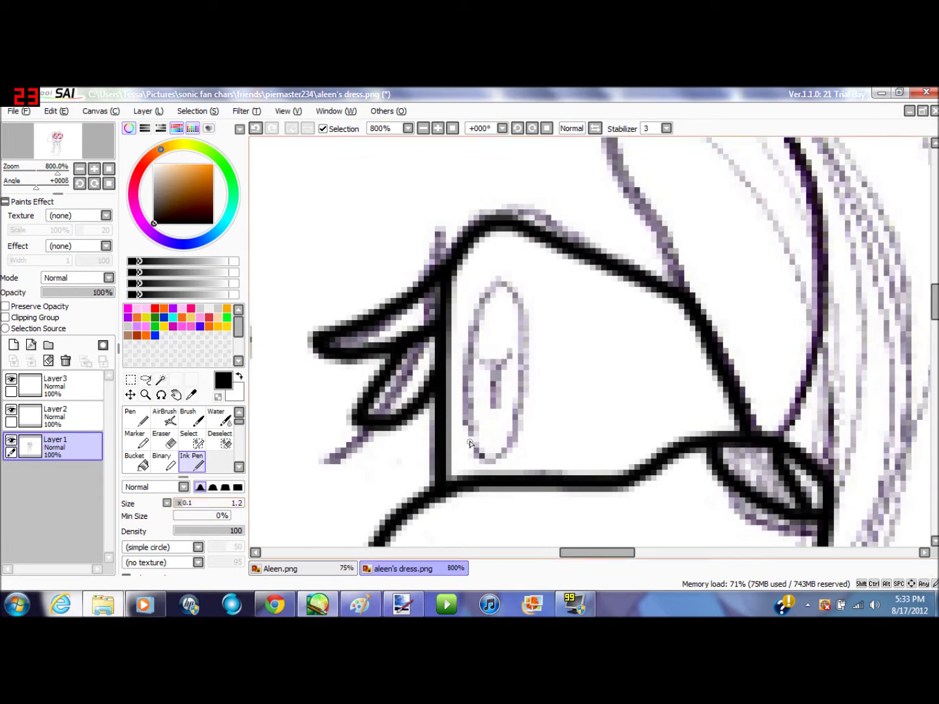
mouse_move(503, 291)
left_mouse_down()
mouse_move(530, 343)
mouse_move(504, 455)
left_mouse_up()
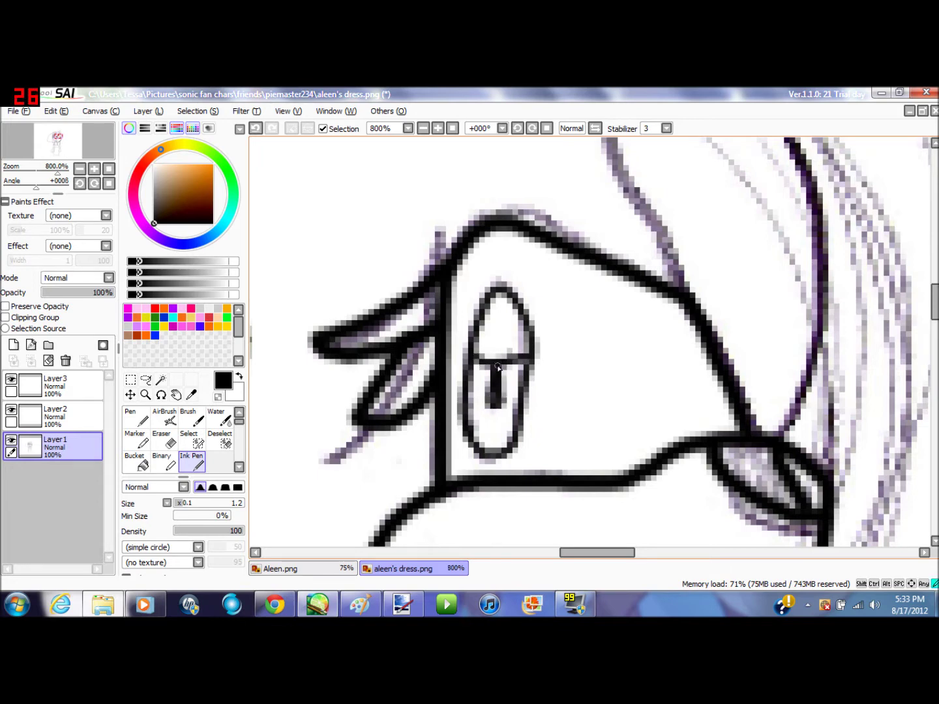
- Ink the curved shape rising from the nose beside the near eye, both its outer and inner edges, at pen size 2.7
key("Right")
key("Right")
key("Right")
key("Right")
key("Right")
key("Up")
key("Up")
key("Up")
key("Up")
key("Up")
key("Up")
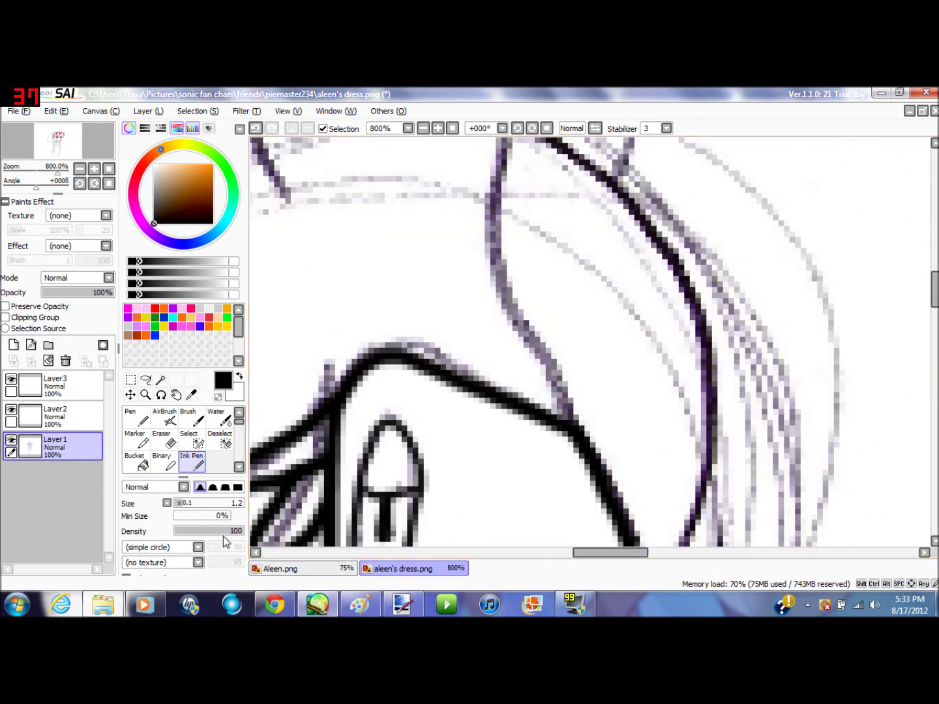
key("Up")
key("Up")
key("Down")
key("Down")
key("Down")
key("Down")
key("Down")
key("Down")
key("Down")
key("Down")
key("Down")
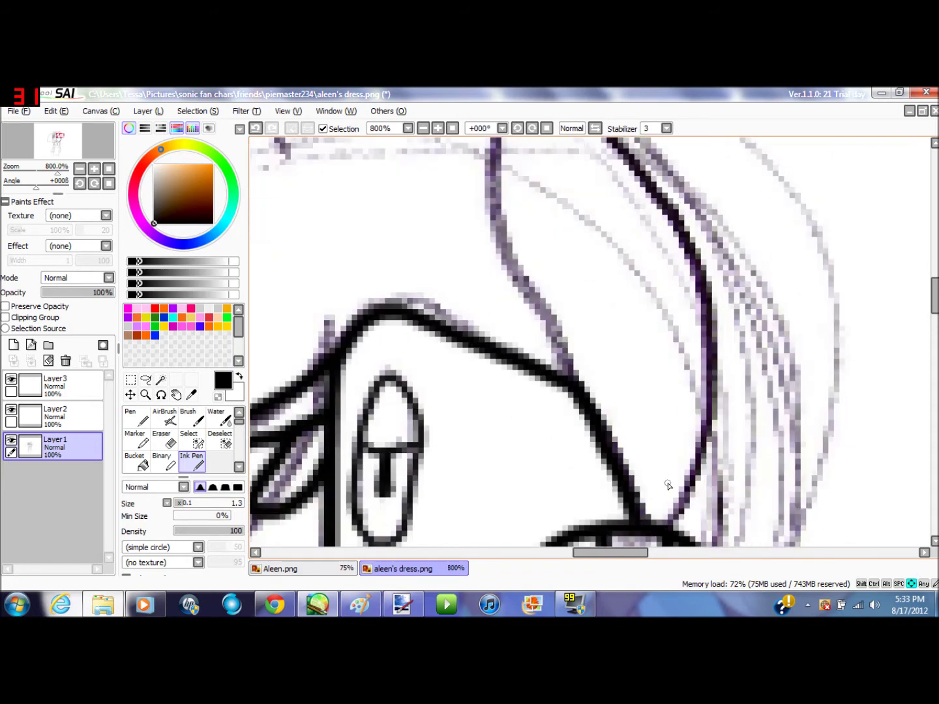
key("Right")
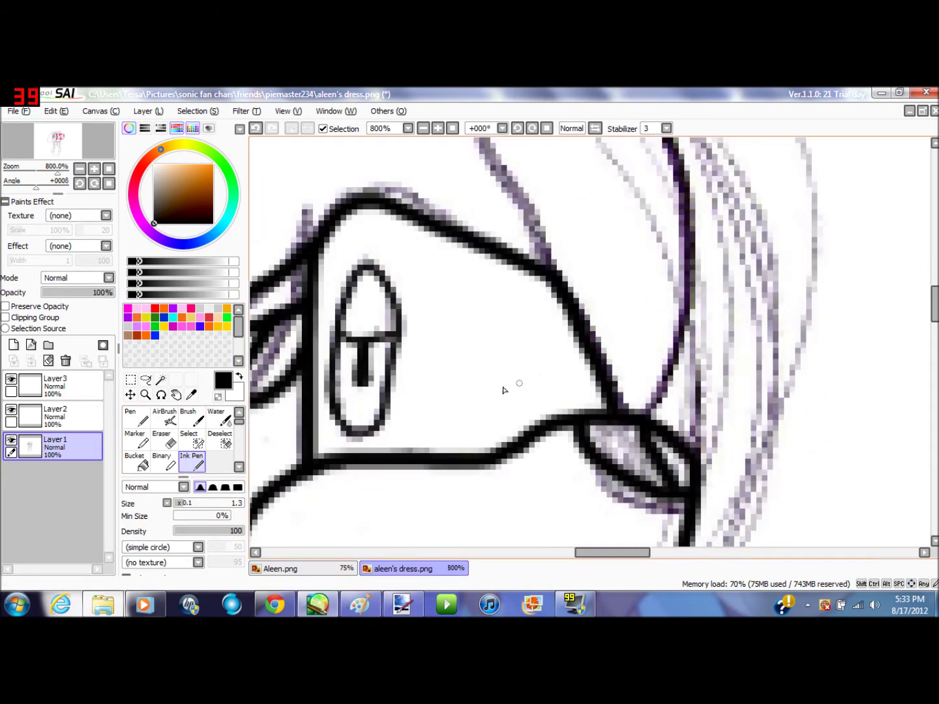
key("Right")
mouse_move(626, 416)
left_mouse_down()
mouse_move(657, 373)
mouse_move(665, 329)
left_mouse_up()
left_click(255, 128)
left_click(195, 503)
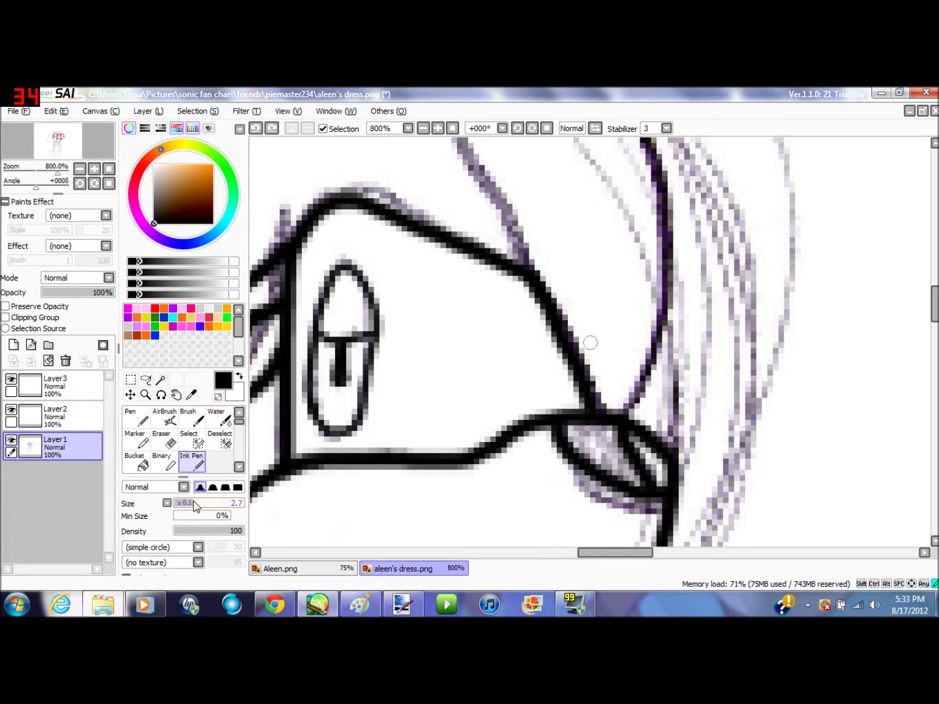
mouse_move(638, 401)
left_mouse_down()
mouse_move(663, 282)
mouse_move(671, 206)
left_mouse_up()
scroll(562, 404, "up", 5)
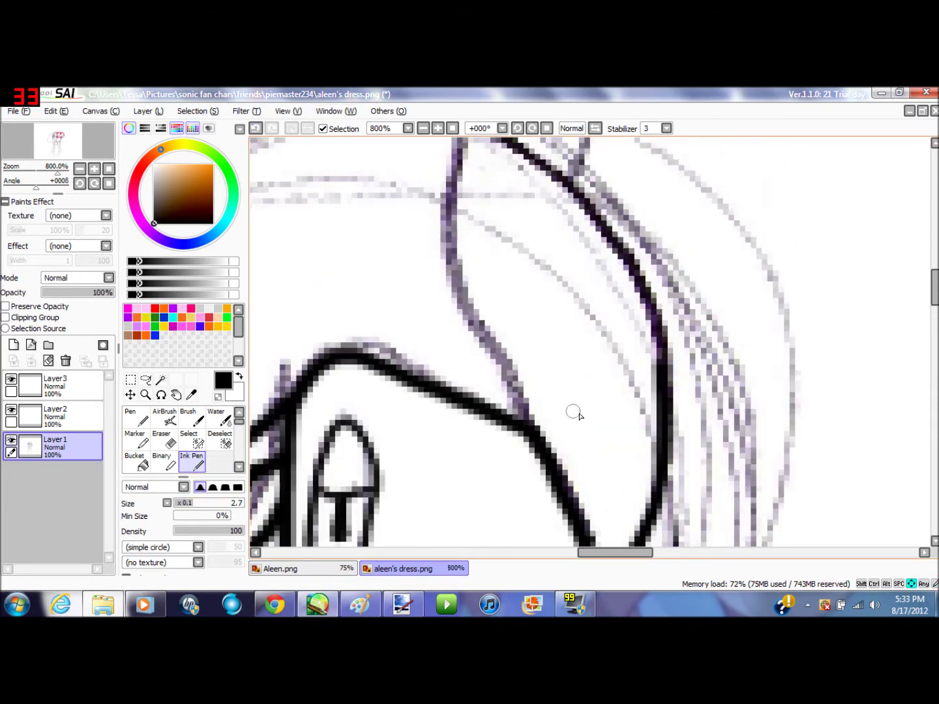
mouse_move(658, 465)
left_mouse_down()
mouse_move(625, 366)
mouse_move(562, 290)
mouse_move(492, 248)
mouse_move(456, 271)
mouse_move(448, 361)
mouse_move(497, 500)
left_mouse_up()
scroll(496, 500, "down", 4)
scroll(559, 384, "up", 6)
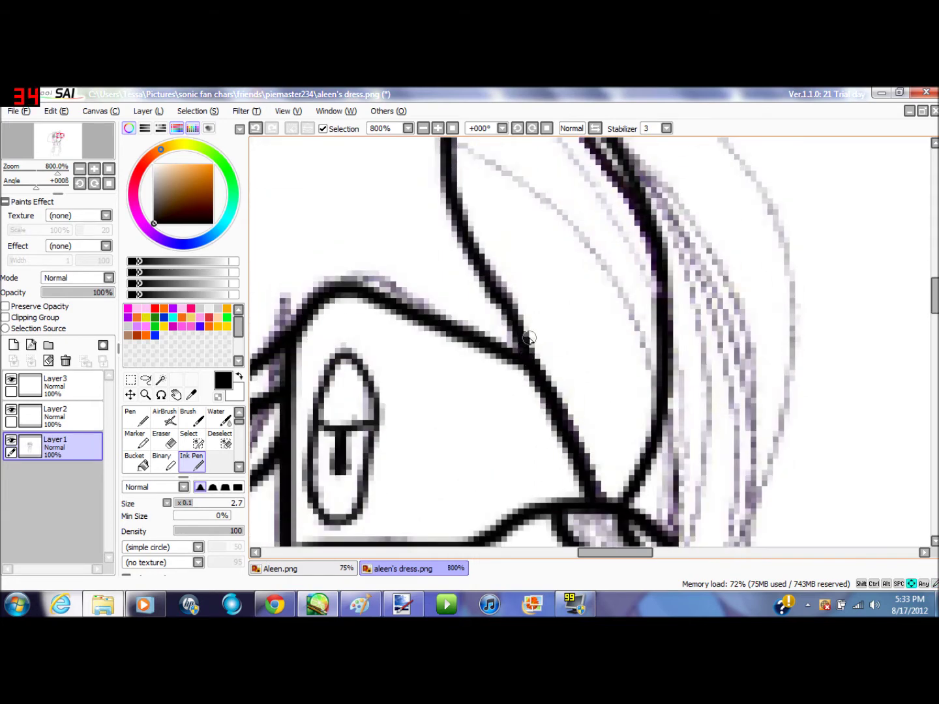
- Ink the pointed ear on the right side of the head with its inner edge and the small rounded shape at its base
scroll(559, 385, "up", 1)
mouse_move(583, 486)
left_mouse_down()
mouse_move(610, 397)
mouse_move(620, 264)
mouse_move(612, 216)
mouse_move(566, 218)
mouse_move(437, 385)
left_mouse_up()
mouse_move(630, 245)
left_mouse_down()
mouse_move(641, 422)
mouse_move(610, 508)
left_mouse_up()
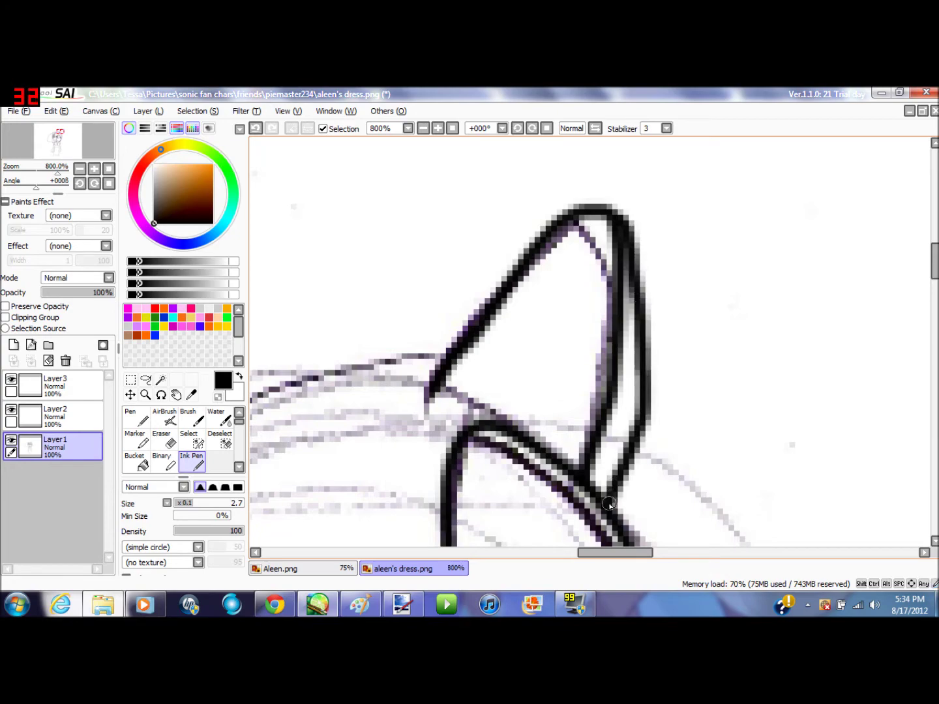
scroll(672, 287, "down", 3)
mouse_move(672, 287)
left_mouse_down()
mouse_move(700, 338)
mouse_move(696, 402)
mouse_move(632, 362)
left_mouse_up()
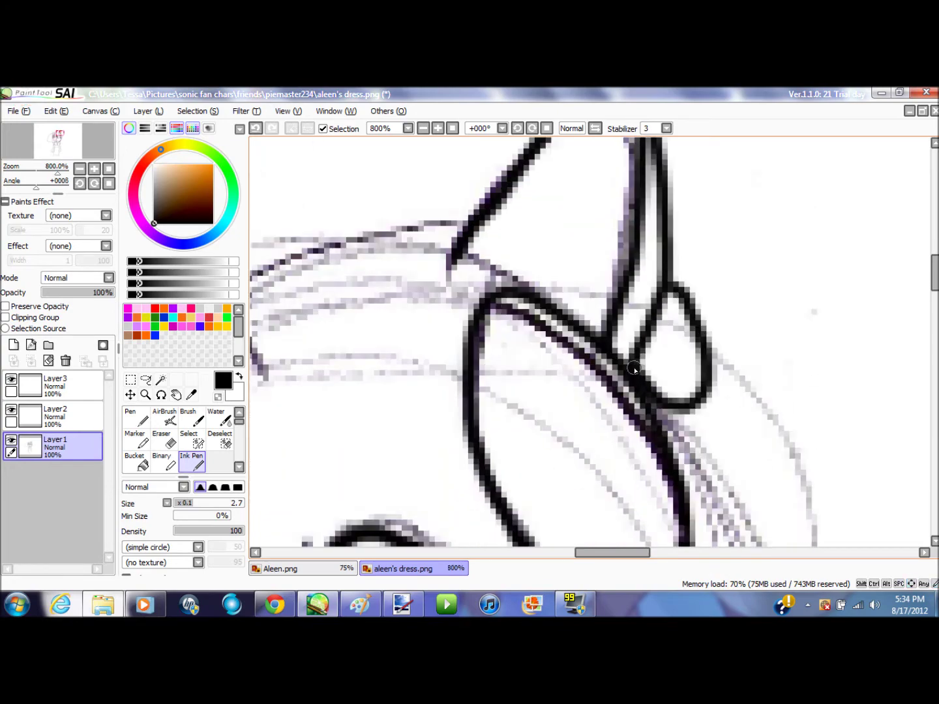
- Ink the curved top of the head from the finished ear across to the opposite ear
key("ctrl+minus")
scroll(732, 375, "up", 1)
key("Left")
key("Left")
key("Left")
scroll(496, 352, "up", 1)
scroll(598, 322, "up", 1)
mouse_move(702, 211)
left_mouse_down()
mouse_move(513, 256)
mouse_move(465, 278)
left_mouse_up()
- Ink the second ear on the left side of the head and the contour inside it
key("Left")
key("Left")
key("Left")
key("Left")
key("Left")
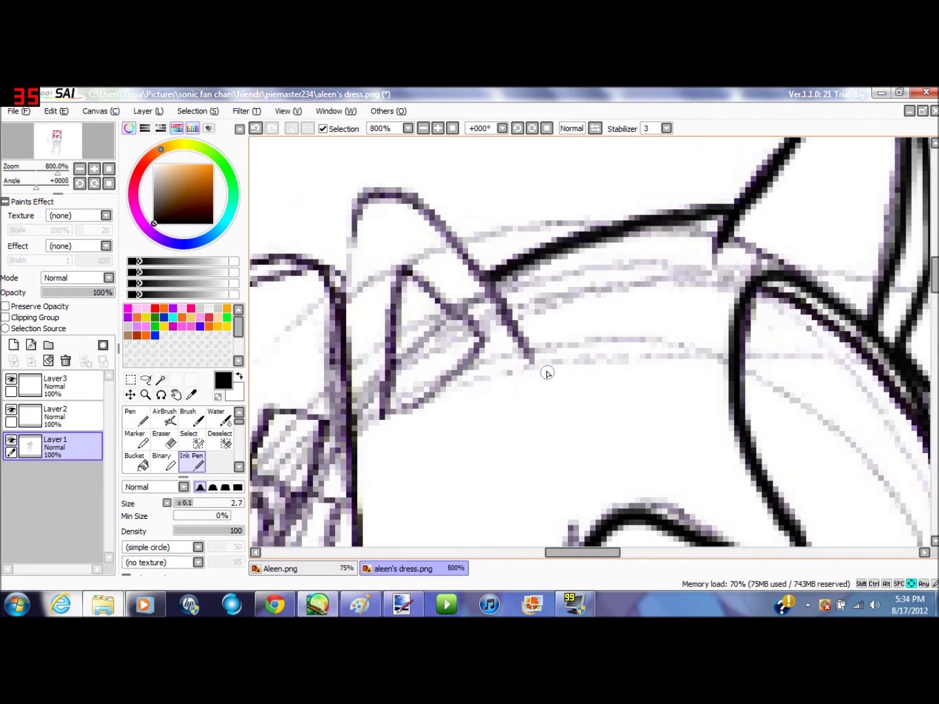
mouse_move(620, 361)
left_mouse_down()
mouse_move(563, 265)
mouse_move(508, 204)
mouse_move(433, 310)
left_mouse_up()
mouse_move(452, 350)
left_mouse_down()
mouse_move(500, 258)
mouse_move(562, 340)
mouse_move(526, 391)
mouse_move(469, 412)
mouse_move(451, 352)
left_mouse_up()
mouse_move(496, 191)
left_mouse_down()
mouse_move(526, 202)
mouse_move(610, 258)
left_mouse_up()
key("Right")
mouse_move(570, 307)
left_mouse_down()
mouse_move(628, 332)
mouse_move(592, 360)
mouse_move(570, 332)
mouse_move(565, 303)
left_mouse_up()
- Ink the short sleeve below the right side of the muzzle, including both edges and the cuff band
key("Right")
key("Right")
key("Page_Down")
key("Page_Down")
key("Down")
key("Down")
key("Down")
key("Down")
key("Down")
key("Down")
key("Down")
key("Down")
key("Down")
key("Down")
key("Left")
key("Left")
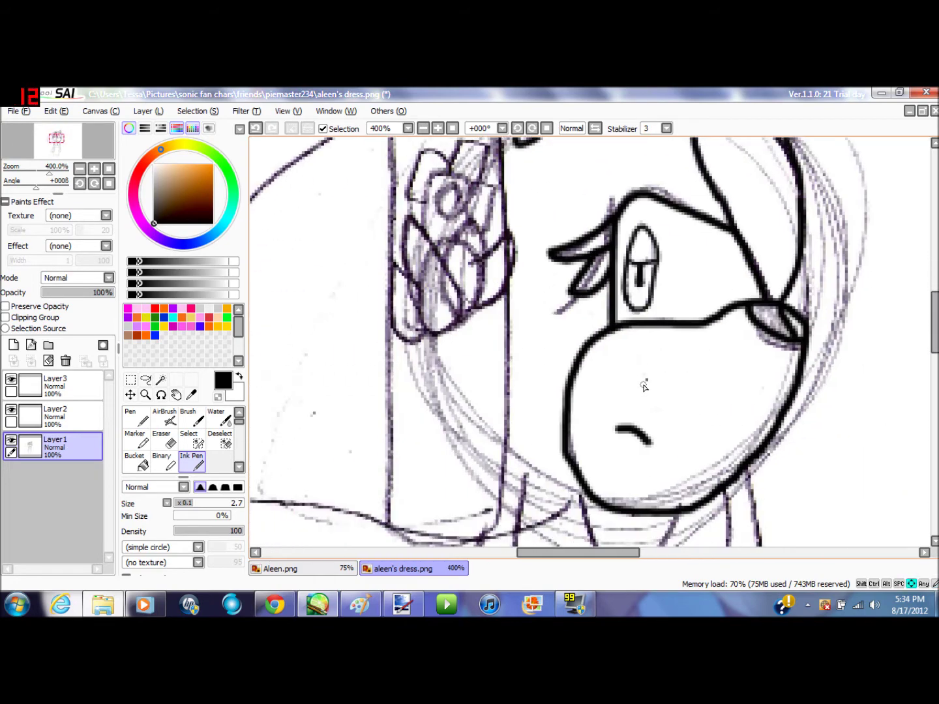
key("Down")
key("Down")
key("Down")
key("Down")
key("Down")
key("Down")
key("Down")
key("Down")
key("Down")
key("Down")
key("Right")
key("Right")
key("Right")
key("Right")
key("Right")
key("Right")
key("Right")
key("Right")
key("Right")
key("Page_Up")
key("Right")
mouse_move(503, 188)
left_mouse_down()
mouse_move(529, 235)
mouse_move(548, 314)
mouse_move(553, 394)
mouse_move(522, 422)
left_mouse_up()
mouse_move(448, 444)
left_mouse_down()
mouse_move(479, 363)
mouse_move(474, 257)
left_mouse_up()
left_click_drag(512, 383, 551, 377)
- Ink the V-shaped necklace cord under the muzzle and the oval pendant with its inner rings
scroll(527, 296, "left", 5)
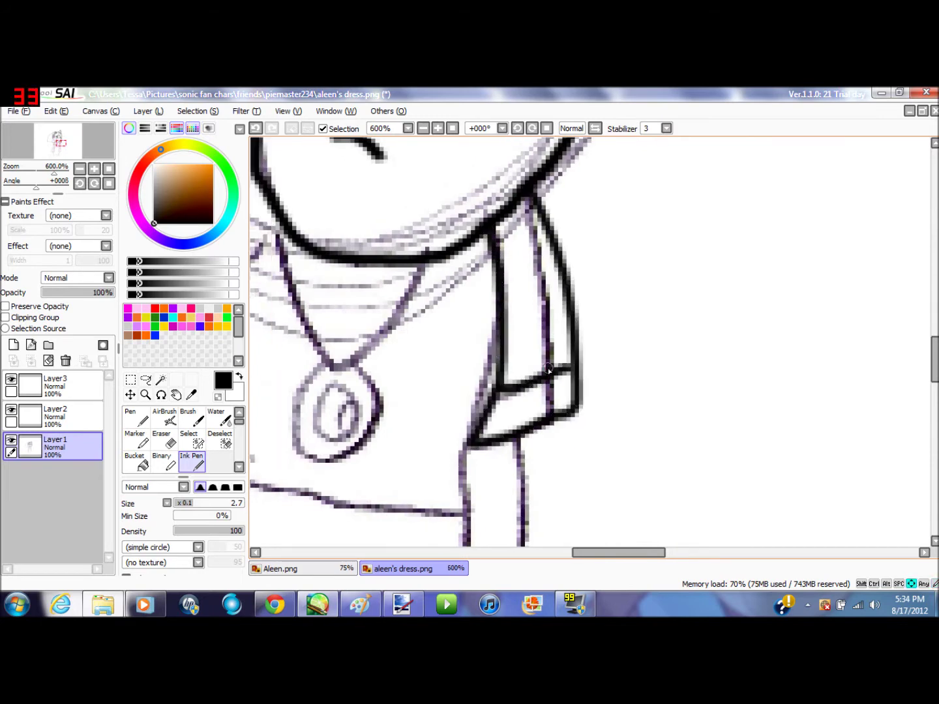
left_click_drag(456, 255, 490, 347)
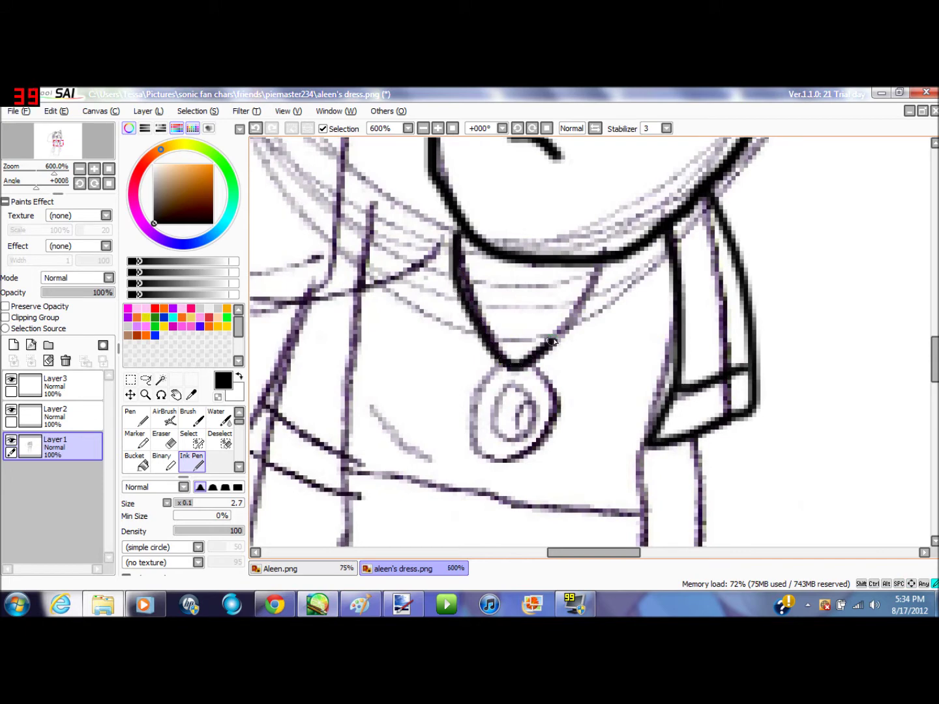
left_click_drag(547, 343, 598, 259)
mouse_move(478, 385)
left_mouse_down()
mouse_move(489, 461)
mouse_move(549, 430)
mouse_move(543, 373)
left_mouse_up()
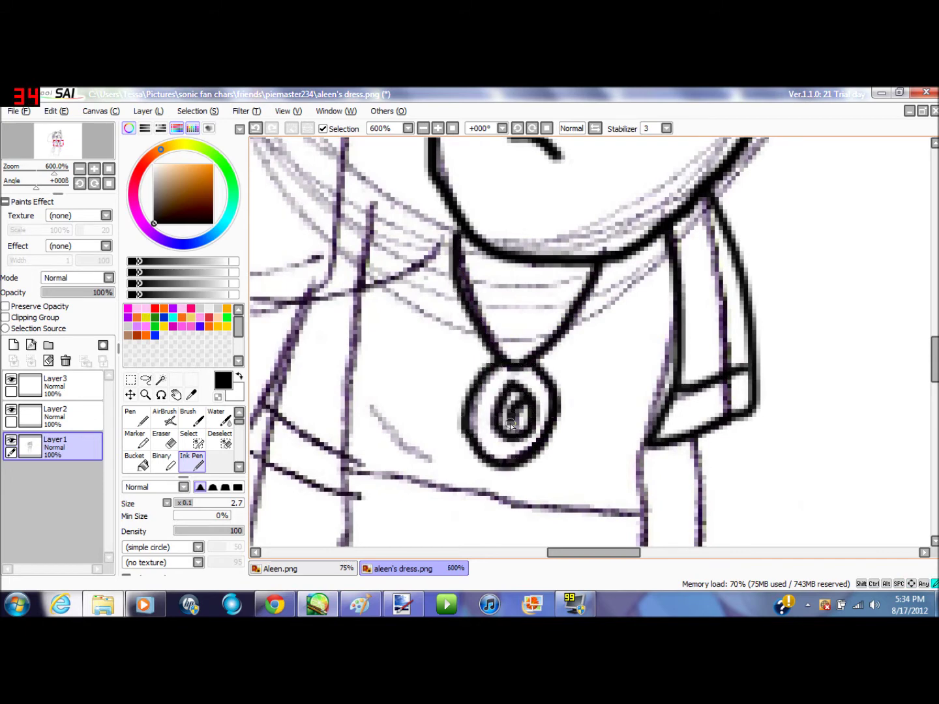
left_click_drag(510, 423, 512, 431)
- Ink the short curved chest line to the left of the pendant
key("Left")
scroll(452, 461, "down", 2)
key("Left")
key("Left")
key("Left")
key("Left")
key("Left")
key("Left")
key("Left")
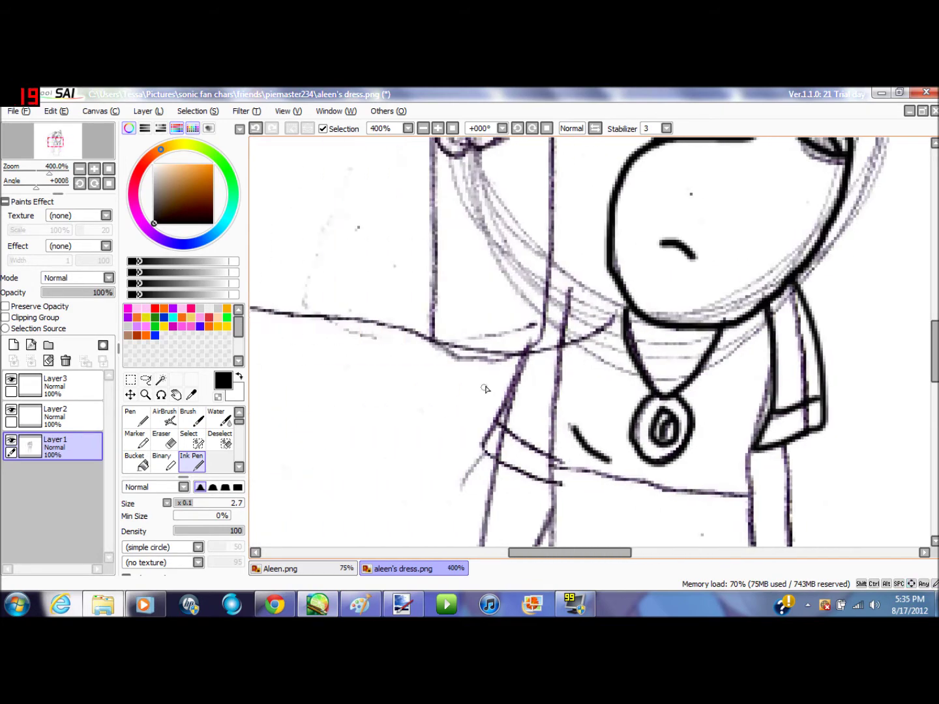
- Ink the left side line of the bodice, running down past the sleeve opening beside the chest line
scroll(538, 373, "up", 5)
left_click_drag(596, 309, 580, 446)
key("Down")
key("Down")
key("Down")
key("Down")
key("Down")
key("Down")
key("Down")
key("Down")
key("Down")
key("Down")
key("Down")
key("Down")
key("Down")
key("Down")
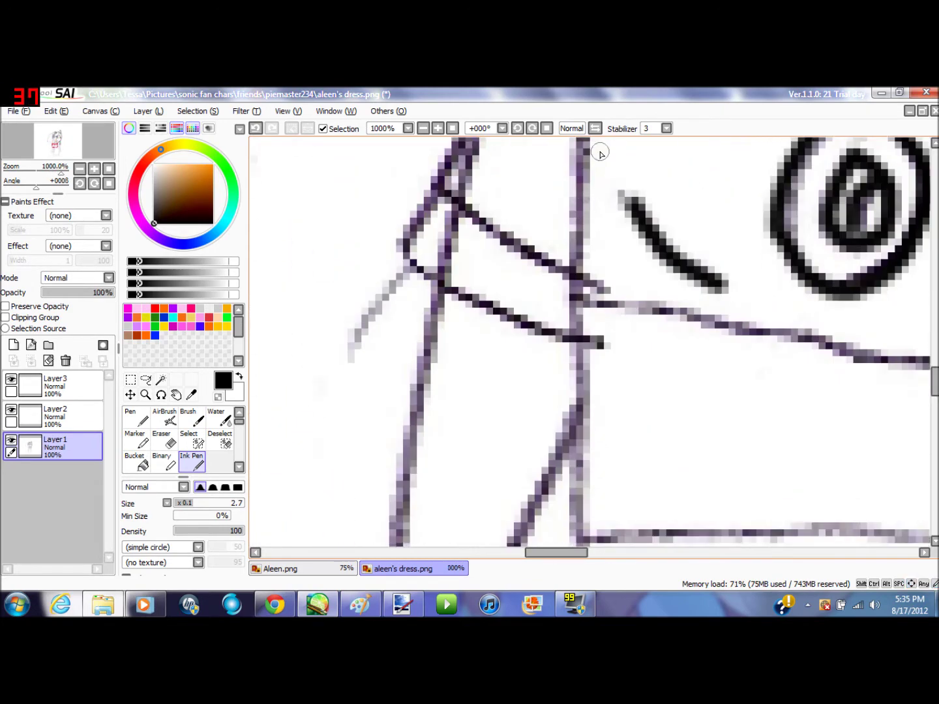
key("Up")
key("Up")
left_click_drag(584, 181, 578, 363)
- Ink the left sleeve's outer edge and its slanted cuff band up to the bodice line
scroll(578, 363, "down", 1)
scroll(545, 293, "up", 1)
scroll(537, 215, "up", 2)
mouse_move(520, 163)
left_mouse_down()
mouse_move(422, 330)
mouse_move(441, 384)
mouse_move(538, 436)
left_mouse_up()
left_click_drag(449, 289, 577, 379)
- Ink the outline of the waist sash below the pendant, between the two sides of the dress
key("Right")
key("Right")
key("Right")
key("Right")
scroll(566, 330, "down", 2)
key("Down")
key("Down")
key("Down")
key("Down")
key("Down")
key("Down")
scroll(514, 297, "up", 1)
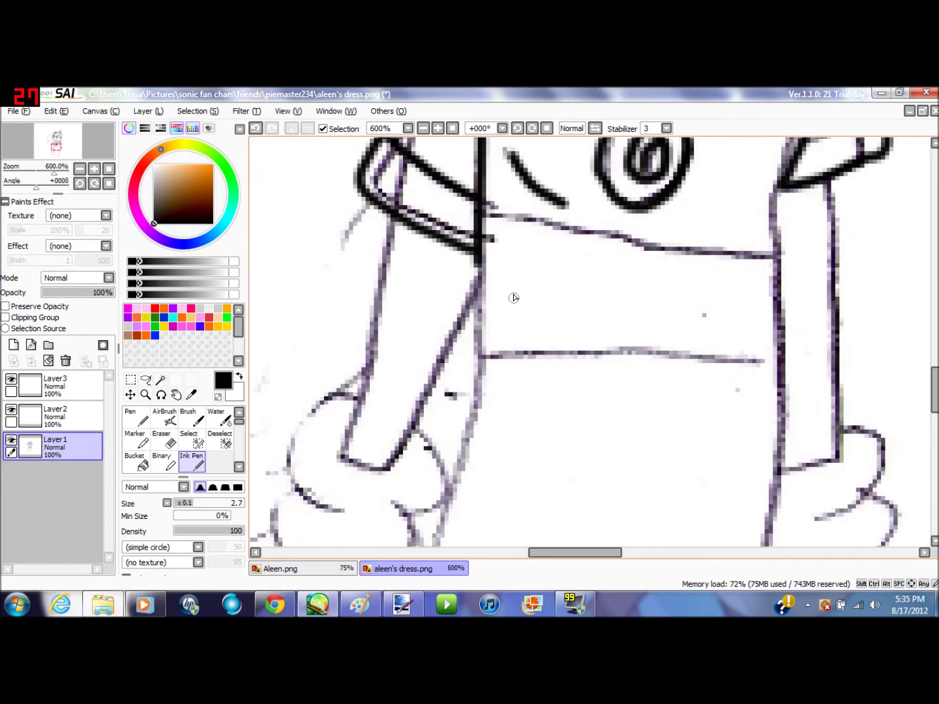
scroll(514, 298, "up", 1)
mouse_move(483, 240)
left_mouse_down()
mouse_move(696, 290)
mouse_move(867, 289)
mouse_move(877, 421)
mouse_move(848, 445)
mouse_move(507, 449)
mouse_move(473, 439)
mouse_move(463, 296)
left_mouse_up()
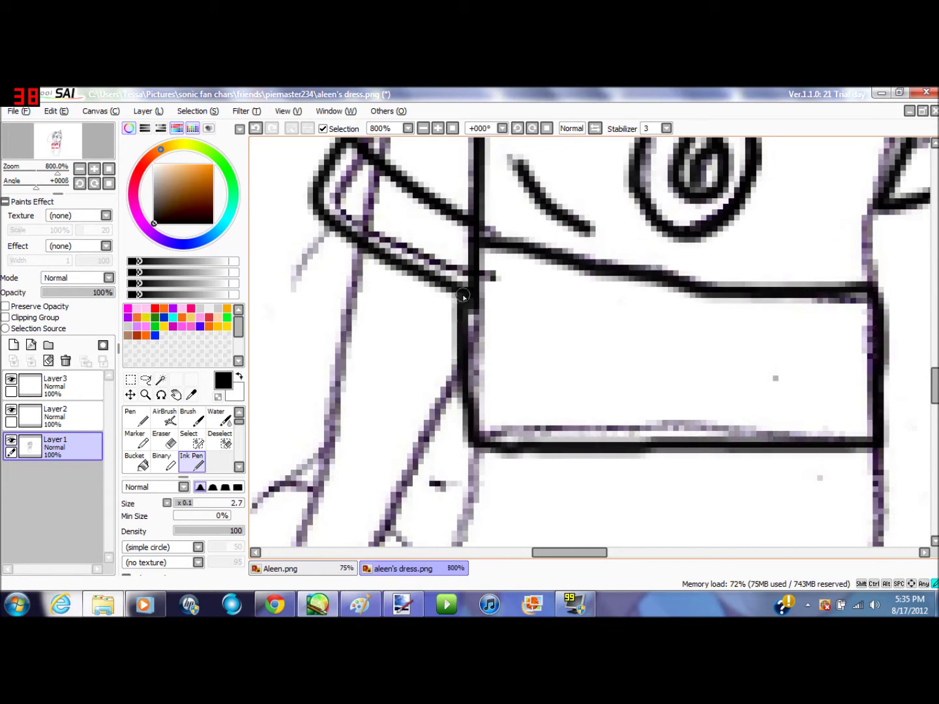
- Redraw the sash's upper and lower edges and ink a short crease line inside each end
left_click(256, 127)
mouse_move(479, 238)
left_mouse_down()
mouse_move(838, 279)
mouse_move(877, 338)
mouse_move(868, 445)
mouse_move(658, 443)
mouse_move(478, 427)
mouse_move(464, 291)
left_mouse_up()
left_click_drag(470, 339, 558, 347)
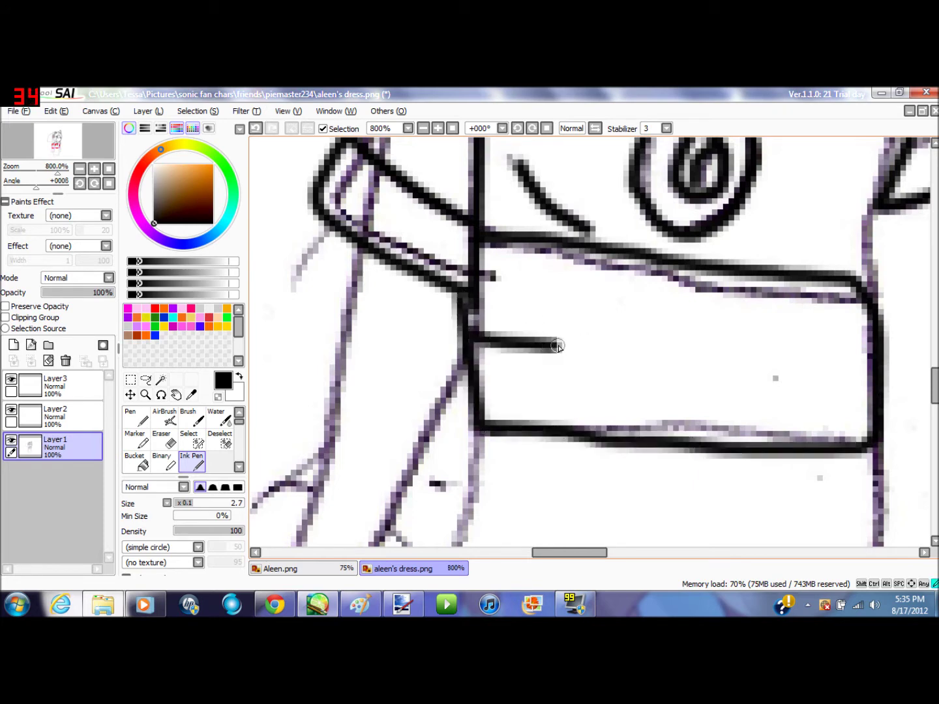
left_click_drag(876, 328, 789, 323)
- Ink the right side line of the bodice between the sleeve cuff and the sash
key("Right")
key("Right")
key("Right")
key("Right")
key("Right")
key("Right")
key("Right")
key("Up")
key("Up")
key("Up")
key("Up")
key("Up")
key("Up")
key("Up")
key("Up")
key("Up")
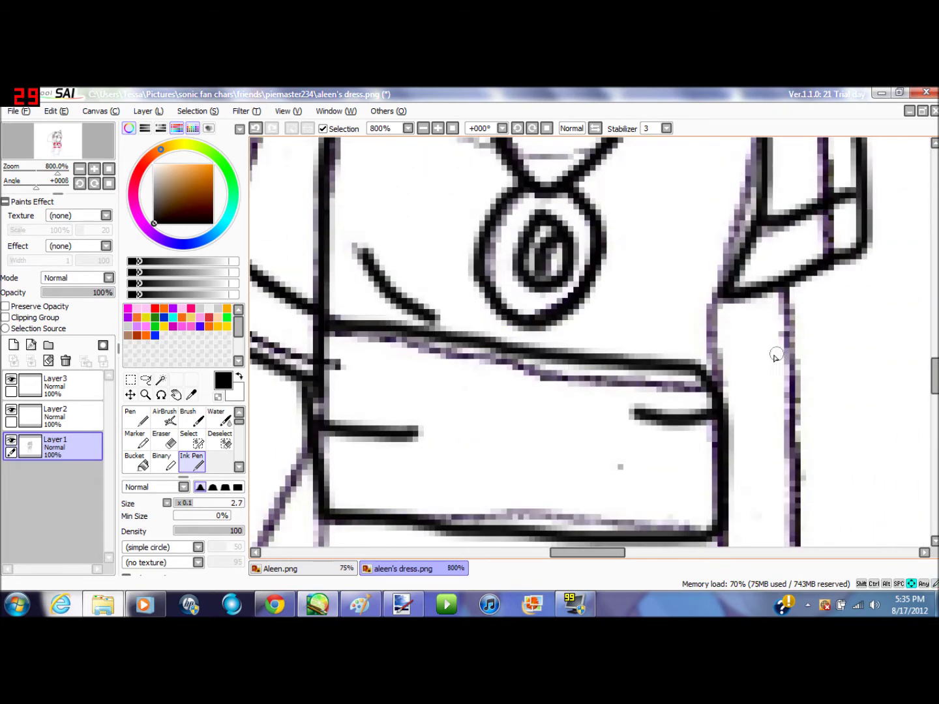
left_click_drag(709, 489, 723, 406)
- Ink both edges of the left arm below the sleeve and its short end line at the wrist
scroll(719, 403, "down", 4)
key("Down")
key("Down")
key("Down")
key("Down")
key("Down")
key("Down")
key("Down")
key("Down")
key("Down")
key("Down")
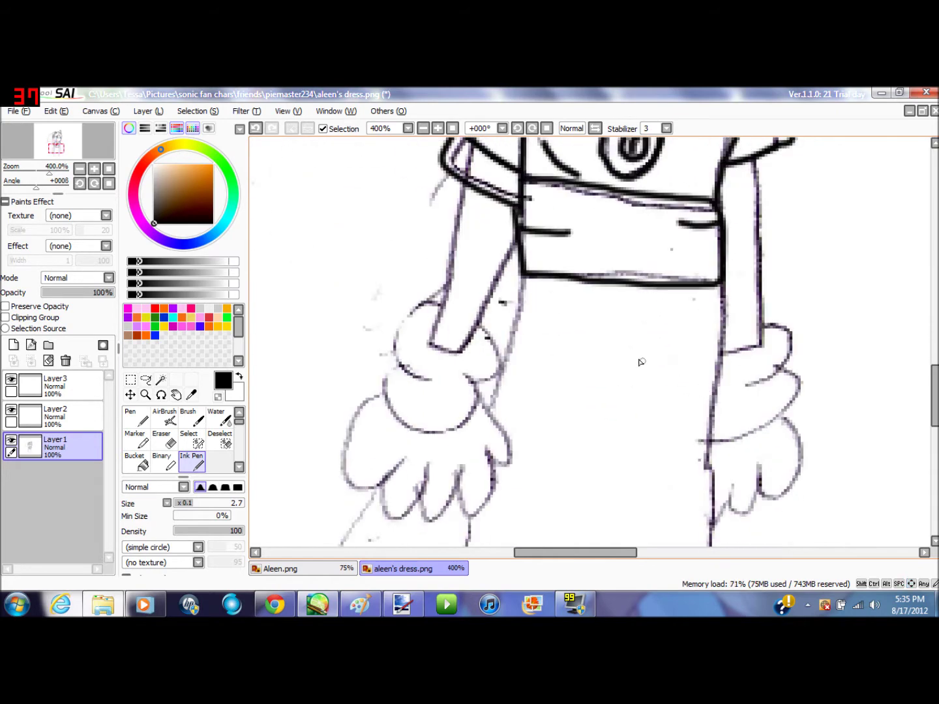
scroll(494, 262, "up", 1)
left_click_drag(451, 159, 439, 244)
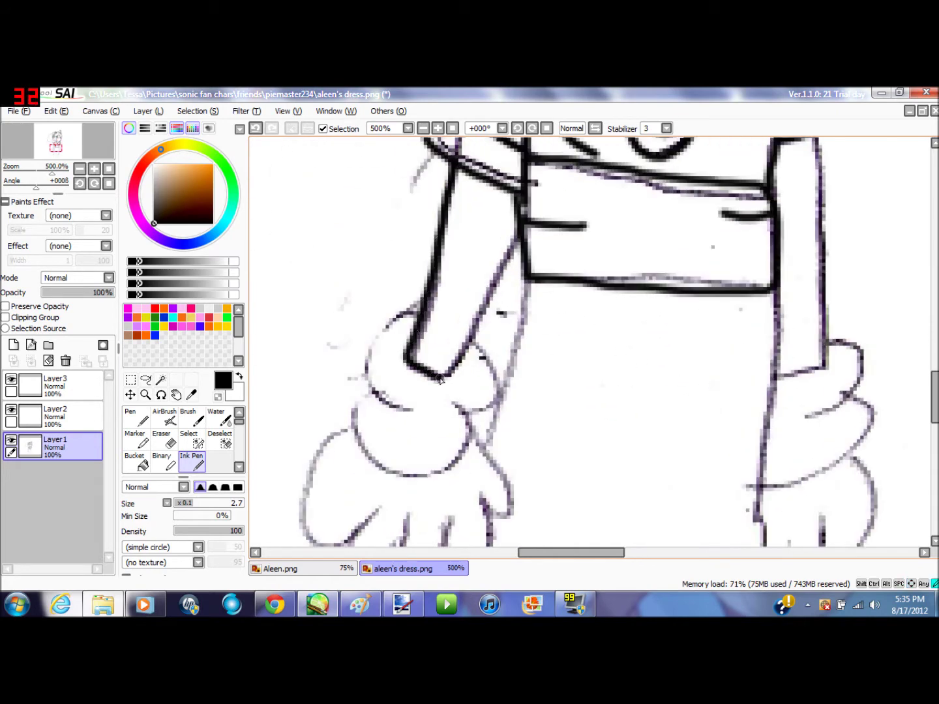
scroll(502, 292, "up", 1)
- Ink the two puffy cuff rolls around the left wrist and the dress edge running behind them
key("Left")
key("Down")
key("Down")
key("Down")
key("Down")
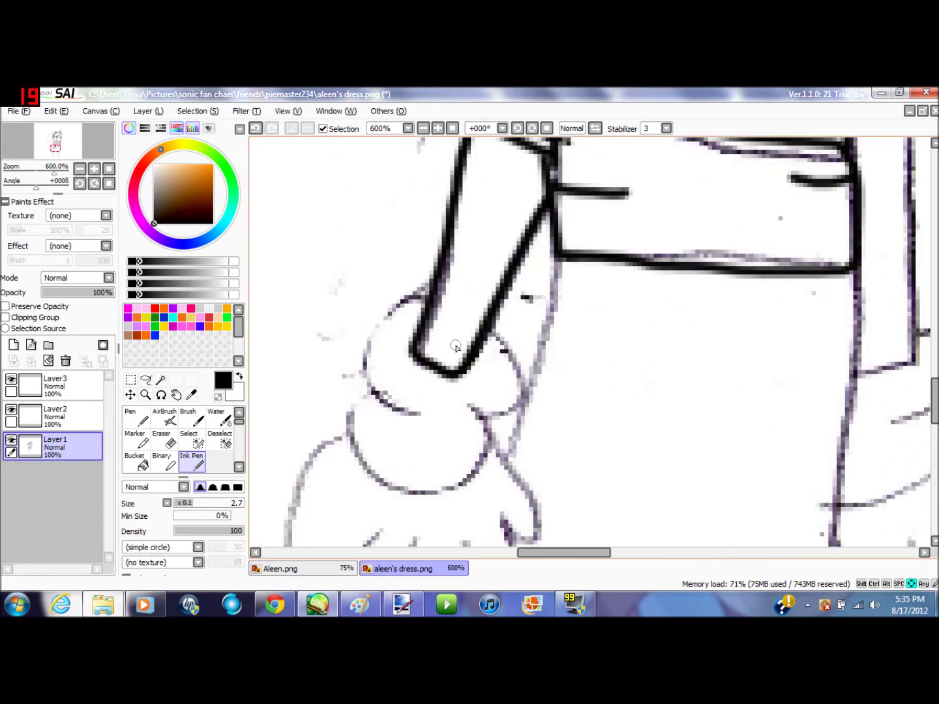
mouse_move(431, 226)
left_mouse_down()
mouse_move(400, 234)
mouse_move(366, 294)
mouse_move(420, 358)
left_mouse_up()
mouse_move(368, 319)
left_mouse_down()
mouse_move(379, 418)
mouse_move(475, 343)
left_mouse_up()
left_click_drag(522, 313, 491, 267)
left_click_drag(561, 193, 539, 277)
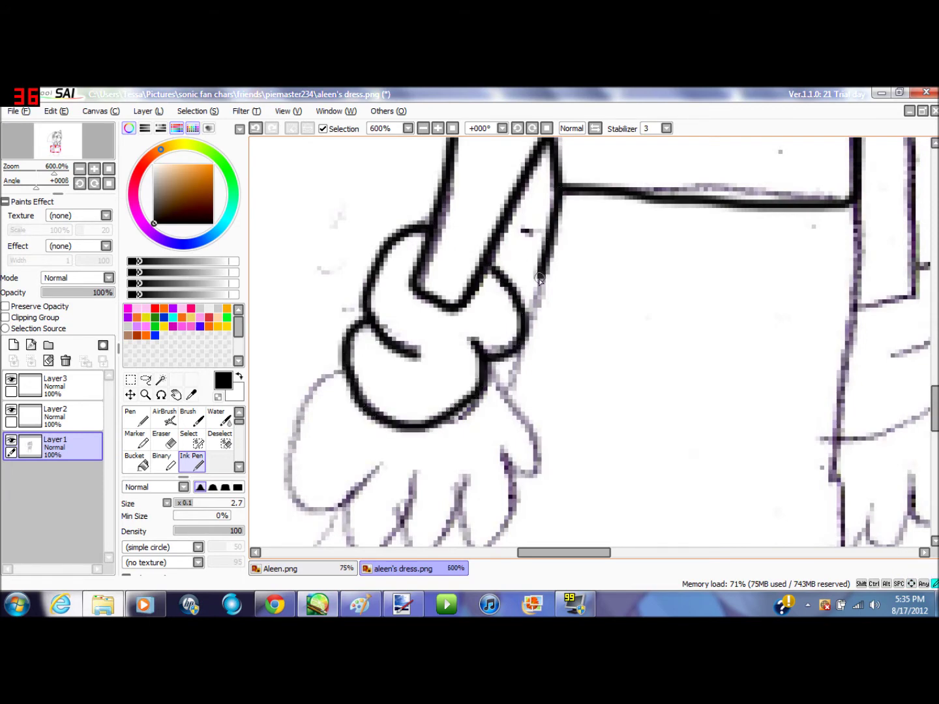
left_click_drag(515, 369, 503, 396)
- Ink the left hand below the cuff, with its thumb and rounded fingers
scroll(503, 397, "down", 5)
mouse_move(348, 207)
left_mouse_down()
mouse_move(298, 263)
mouse_move(296, 337)
mouse_move(378, 316)
left_mouse_up()
mouse_move(358, 396)
left_mouse_down()
mouse_move(408, 353)
mouse_move(416, 403)
mouse_move(463, 343)
mouse_move(456, 364)
mouse_move(483, 399)
mouse_move(514, 336)
mouse_move(507, 298)
left_mouse_up()
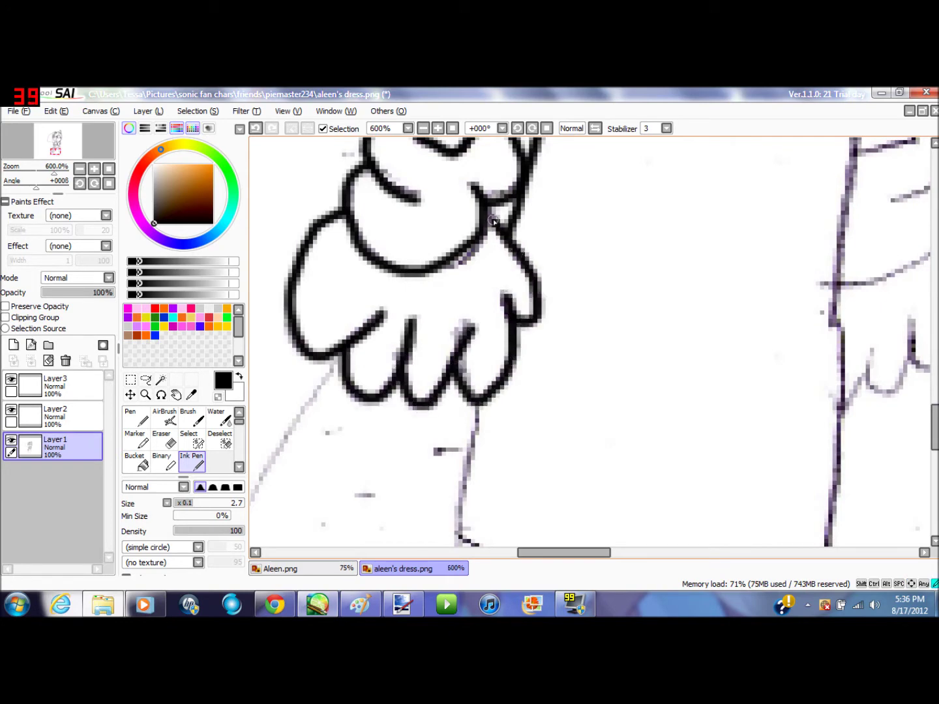
left_click_drag(496, 225, 491, 215)
- Ink the dress's left edge below the hand, the curved hem and the trim line above it
scroll(612, 362, "down", 1)
key("Right")
key("Right")
key("Down")
key("Down")
key("Down")
scroll(403, 293, "up", 1)
mouse_move(390, 232)
left_mouse_down()
mouse_move(372, 381)
mouse_move(378, 448)
mouse_move(403, 474)
mouse_move(505, 498)
mouse_move(601, 501)
mouse_move(677, 497)
mouse_move(722, 481)
left_mouse_up()
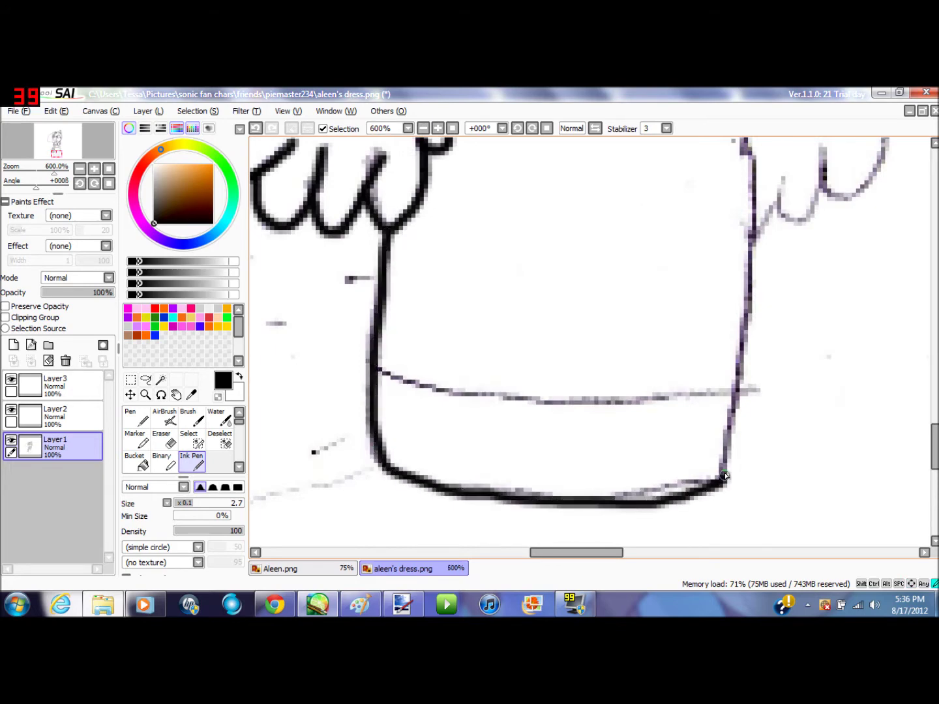
mouse_move(378, 370)
left_mouse_down()
mouse_move(529, 403)
mouse_move(605, 405)
mouse_move(734, 390)
left_mouse_up()
- Ink the dress's right edge from the hem up to the sash
scroll(734, 390, "right", 3)
scroll(603, 386, "up", 3)
mouse_move(603, 497)
left_mouse_down()
mouse_move(622, 401)
mouse_move(611, 265)
mouse_move(622, 204)
left_mouse_up()
key("Up")
key("Up")
key("Up")
key("Up")
key("Up")
key("Up")
key("Up")
key("Up")
key("Up")
key("Up")
key("Up")
key("Up")
mouse_move(621, 464)
left_mouse_down()
mouse_move(637, 378)
mouse_move(632, 303)
left_mouse_up()
- Ink the two puffy cuff rolls around the right wrist down to the dress edge
key("Down")
mouse_move(695, 359)
left_mouse_down()
mouse_move(737, 355)
mouse_move(706, 406)
mouse_move(669, 429)
left_mouse_up()
mouse_move(717, 399)
left_mouse_down()
mouse_move(744, 457)
mouse_move(625, 517)
left_mouse_up()
- Ink the right hand's outline and fingers below the cuff and the outer edge of the right arm
scroll(625, 516, "down", 2)
scroll(624, 517, "down", 2)
mouse_move(724, 300)
left_mouse_down()
mouse_move(746, 453)
mouse_move(698, 420)
left_mouse_up()
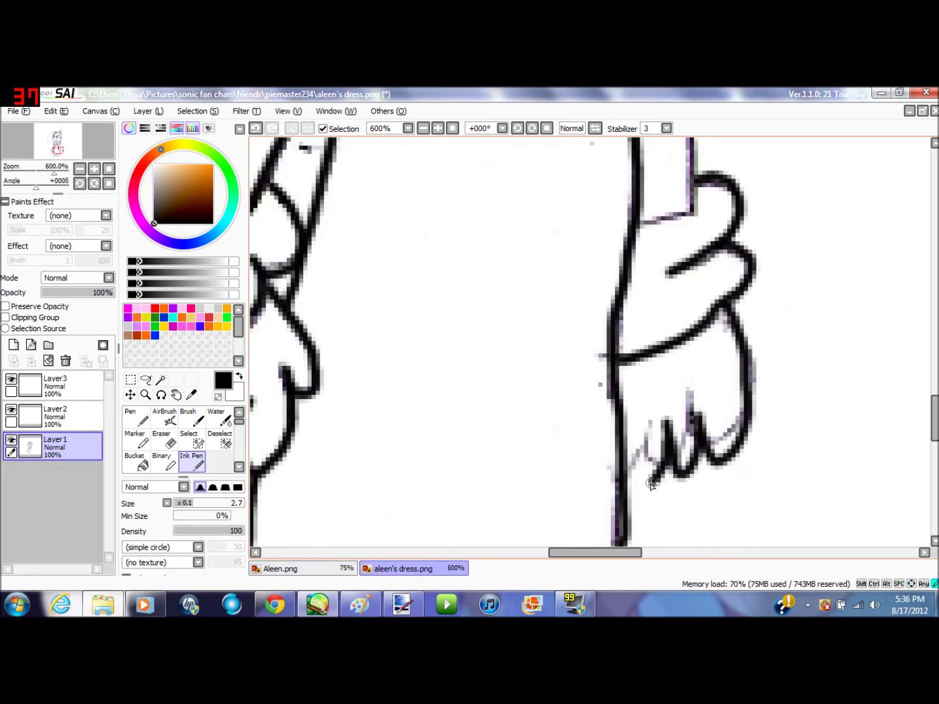
scroll(623, 486, "up", 5)
left_click_drag(690, 421, 641, 481)
left_click_drag(692, 438, 682, 189)
- Consult Aleen.png as a reference and ink the pointed tuft beside the right jaw and the cheek contour on the muzzle's left
scroll(685, 370, "up", 10)
scroll(685, 371, "down", 3)
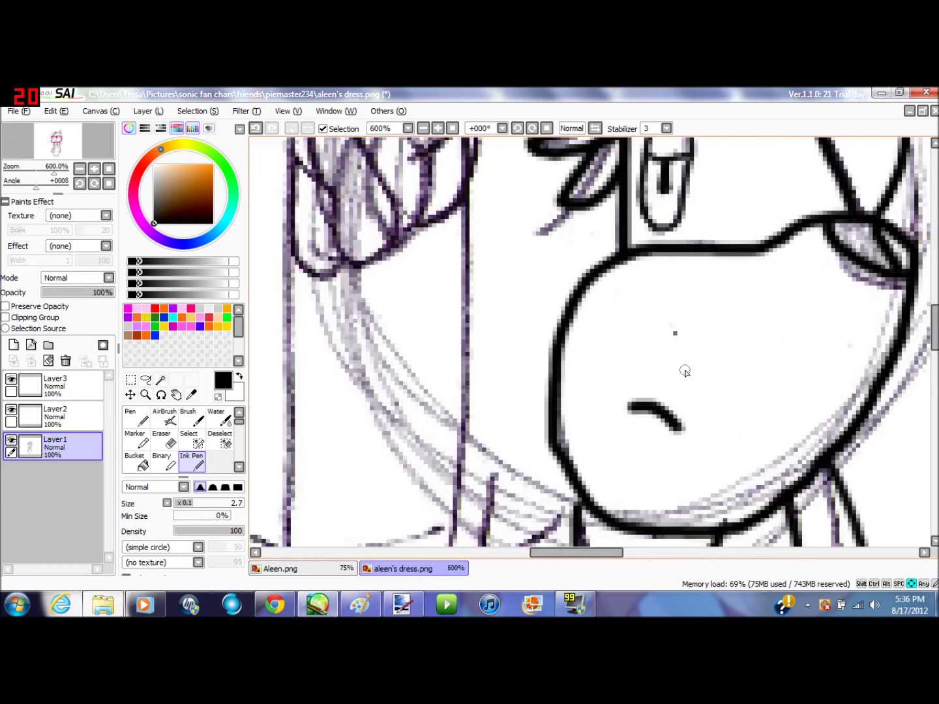
left_click(332, 572)
left_click(441, 570)
scroll(861, 381, "up", 1)
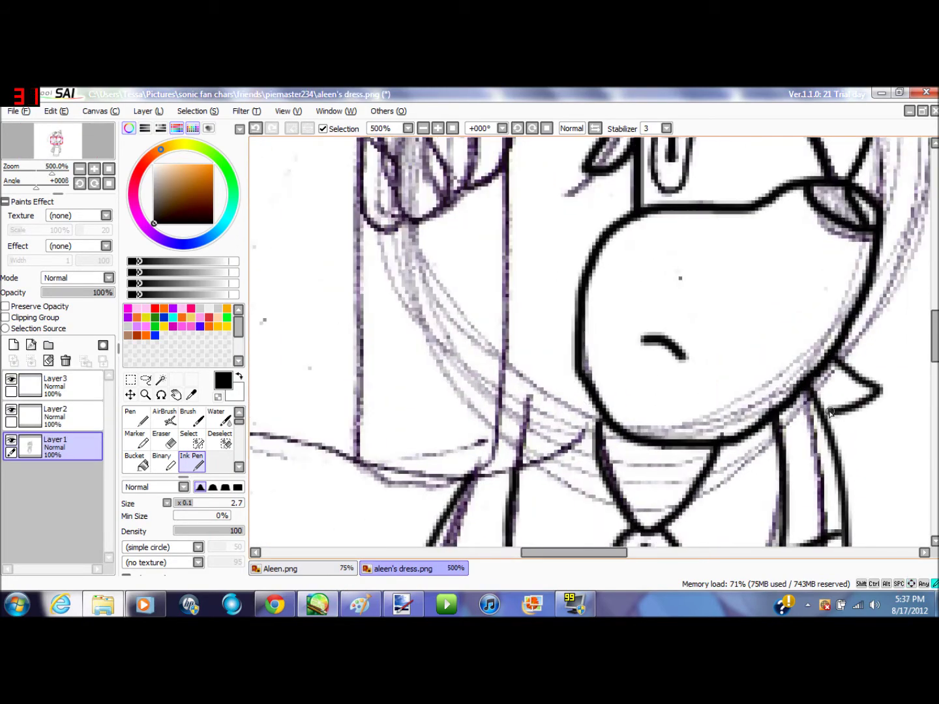
left_click_drag(544, 356, 628, 419)
left_click_drag(528, 446, 522, 445)
- Ink the top and the left edge of the tall vertical band beside the face
key("Down")
key("Left")
key("Left")
key("Left")
key("Left")
key("Left")
key("Left")
key("Left")
scroll(693, 441, "up", 5)
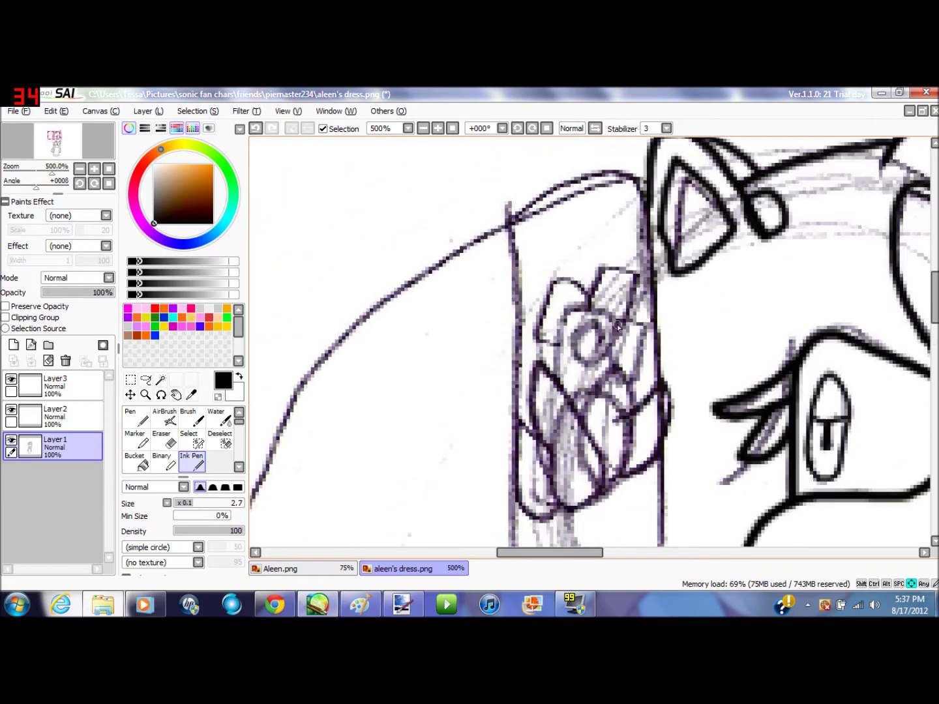
left_click_drag(623, 243, 520, 262)
left_click_drag(483, 345, 482, 382)
scroll(484, 382, "down", 3)
left_click_drag(483, 192, 483, 383)
- Ink the vertical band's lower-left corner and bottom edge, plus its right edge beside the face
scroll(492, 300, "down", 3)
key("Down")
key("Down")
key("Down")
key("Down")
key("Up")
scroll(590, 450, "down", 3)
scroll(589, 451, "up", 3)
mouse_move(489, 187)
left_mouse_down()
mouse_move(495, 452)
mouse_move(601, 460)
left_mouse_up()
left_click_drag(626, 400, 635, 152)
- Ink the large hair shape's outer curve from the band's top down to its lower tip and along its bottom edge
scroll(634, 221, "up", 5)
scroll(634, 222, "up", 2)
scroll(635, 222, "left", 3)
left_click_drag(703, 249, 544, 350)
scroll(548, 326, "down", 5)
mouse_move(549, 169)
left_mouse_down()
mouse_move(469, 278)
mouse_move(431, 373)
left_mouse_up()
scroll(431, 372, "down", 3)
mouse_move(435, 236)
left_mouse_down()
mouse_move(409, 355)
mouse_move(483, 407)
mouse_move(641, 424)
left_mouse_up()
- Ink the round centre of the flower on the vertical band
scroll(697, 424, "down", 3)
key("Right")
key("Right")
key("Right")
key("Right")
key("Right")
key("Right")
key("Right")
key("Up")
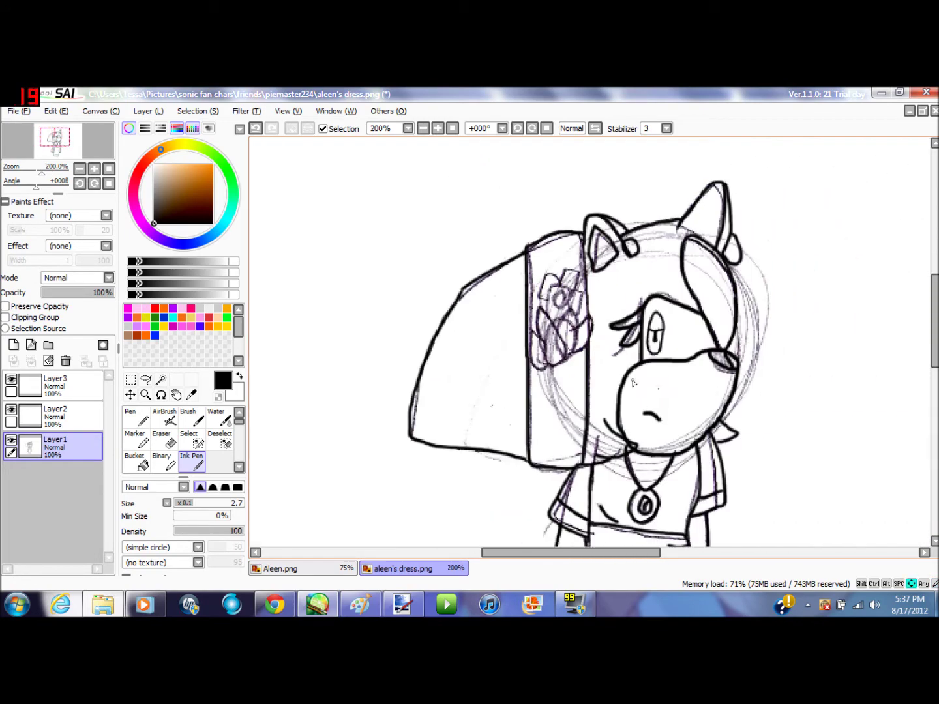
scroll(622, 320, "up", 3)
key("Left")
mouse_move(464, 332)
left_mouse_down()
mouse_move(465, 277)
mouse_move(496, 348)
mouse_move(461, 320)
left_mouse_up()
scroll(476, 304, "up", 1)
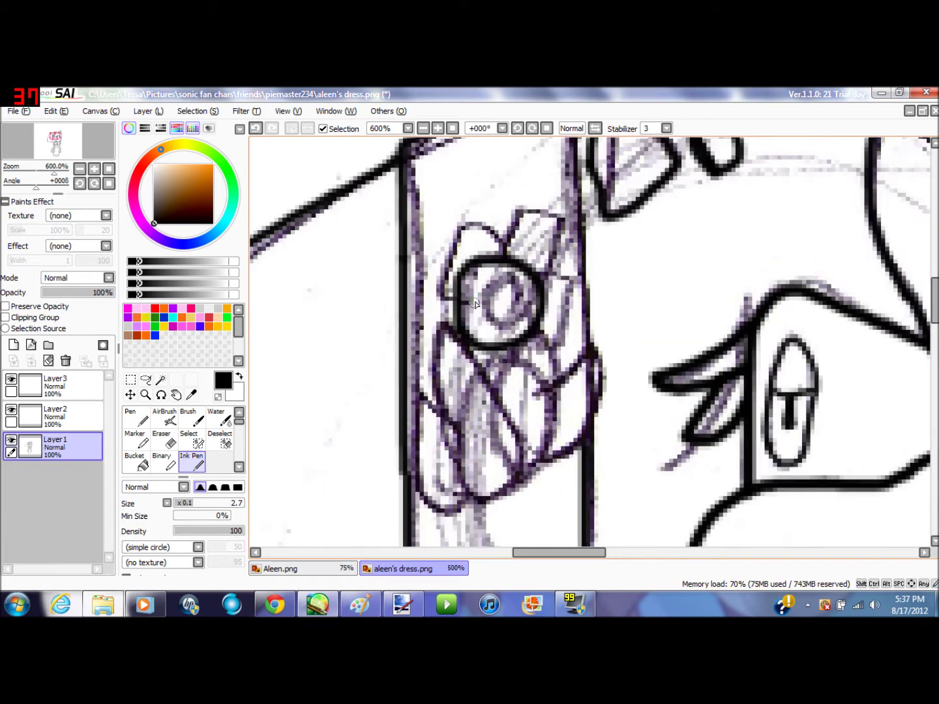
- Ink the pointed petals all around the flower's round centre
left_click_drag(525, 225, 537, 295)
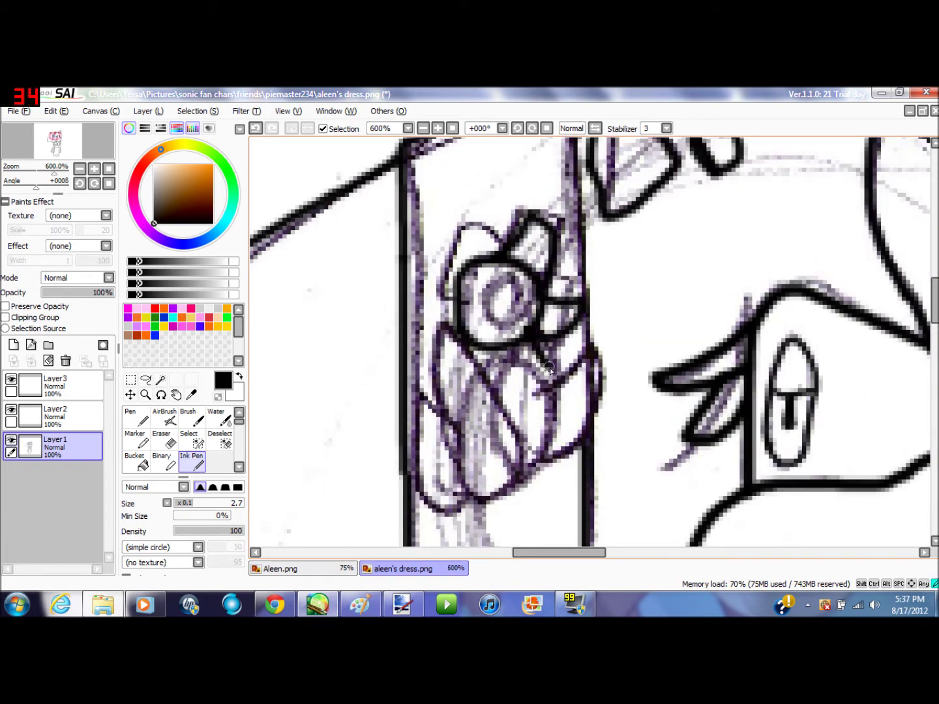
left_click_drag(459, 401, 459, 338)
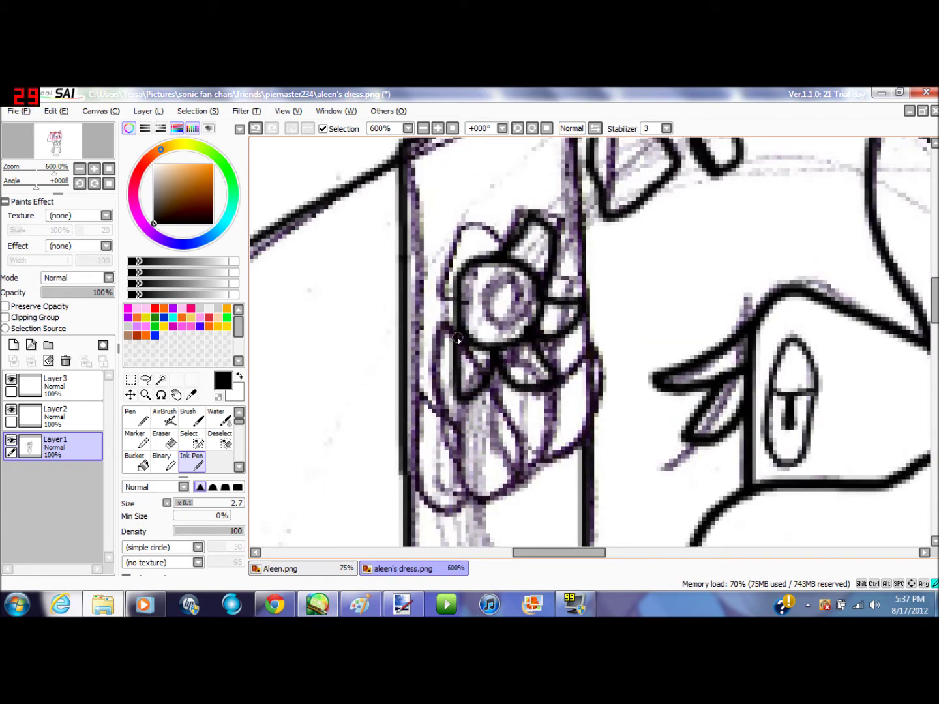
mouse_move(452, 297)
left_mouse_down()
mouse_move(461, 244)
mouse_move(517, 253)
left_mouse_up()
scroll(492, 311, "down", 1)
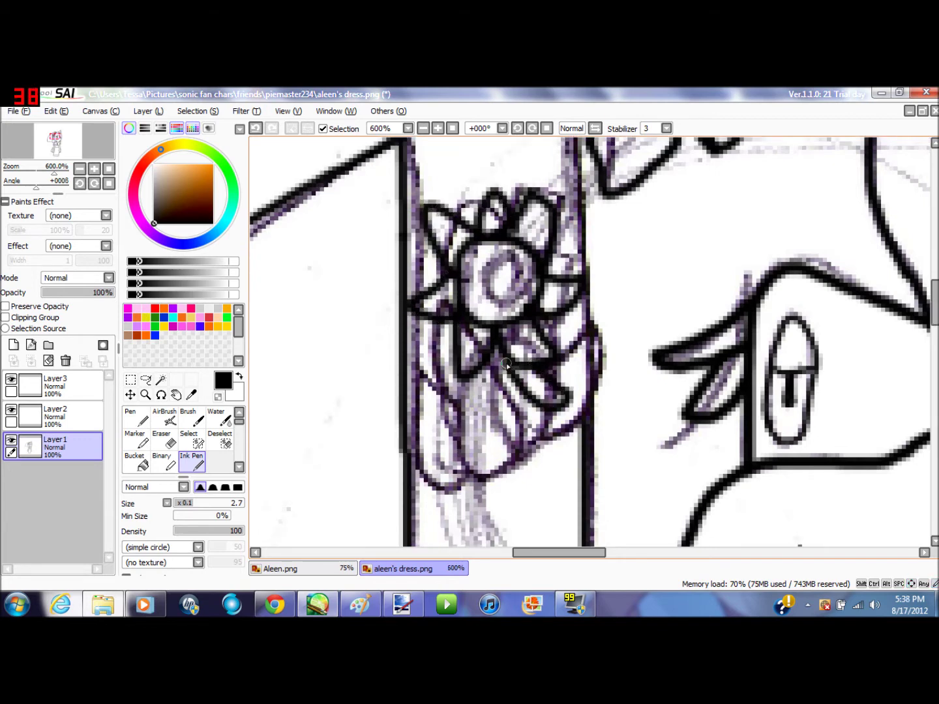
- Undo the last petal stroke and ink a row of curved petals beneath the flower
left_click(256, 128)
mouse_move(567, 367)
left_mouse_down()
mouse_move(536, 402)
mouse_move(486, 352)
mouse_move(444, 424)
left_mouse_up()
scroll(456, 370, "down", 1)
- Examine the inked flower, band and hair shape in relation to the whole figure
key("Down")
key("Down")
key("Down")
key("Down")
key("Down")
key("Down")
key("Down")
key("Down")
key("Down")
key("Down")
key("Down")
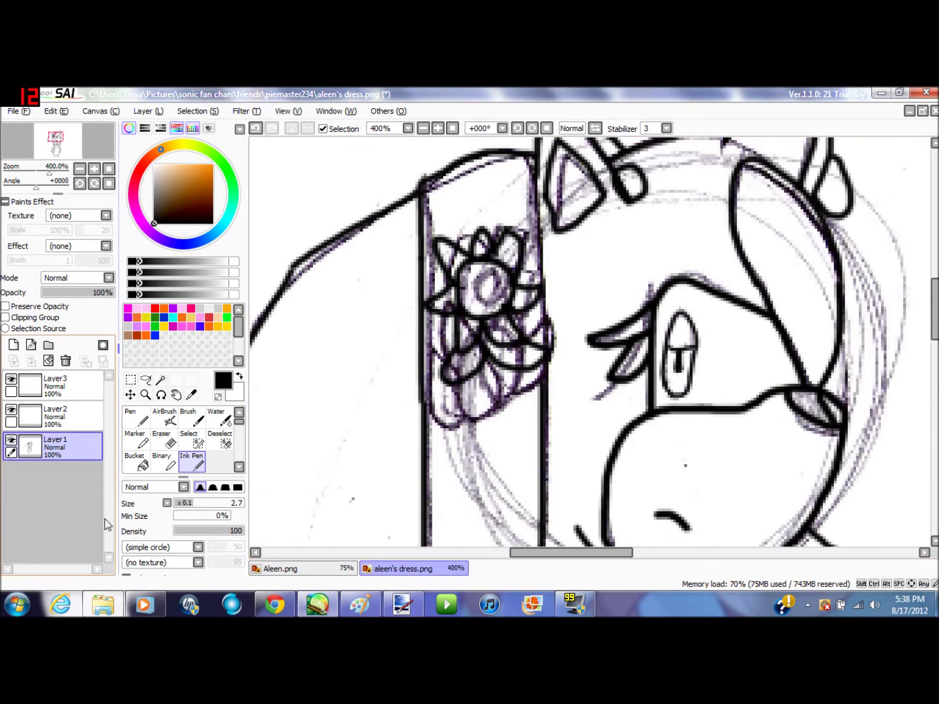
key("Left")
key("ctrl+minus")
key("ctrl+minus")
key("ctrl+minus")
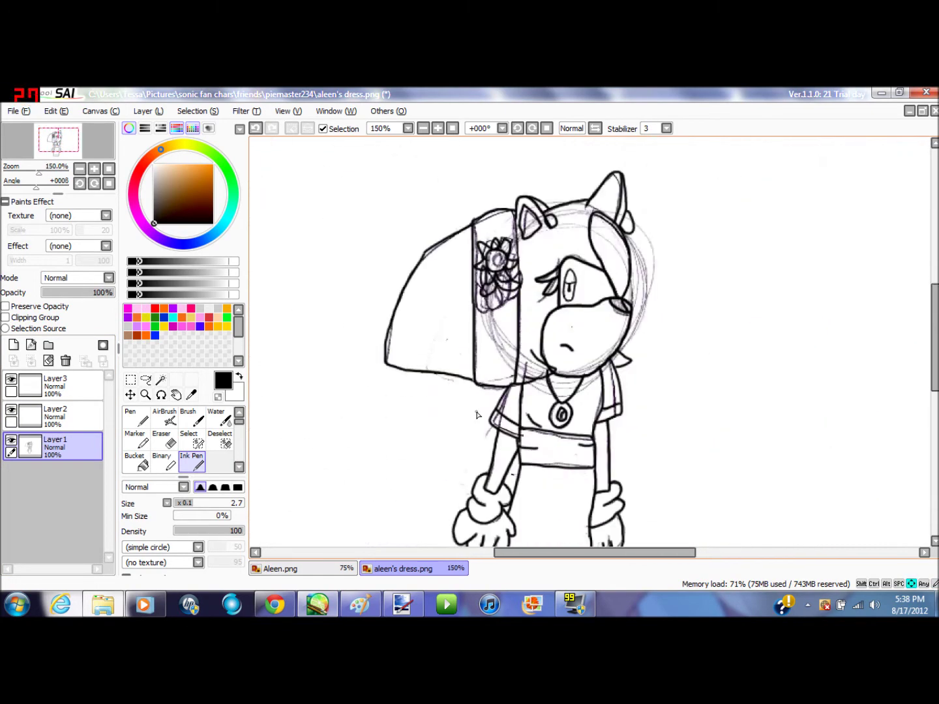
scroll(477, 411, "down", 3)
scroll(477, 414, "up", 3)
scroll(460, 399, "up", 2)
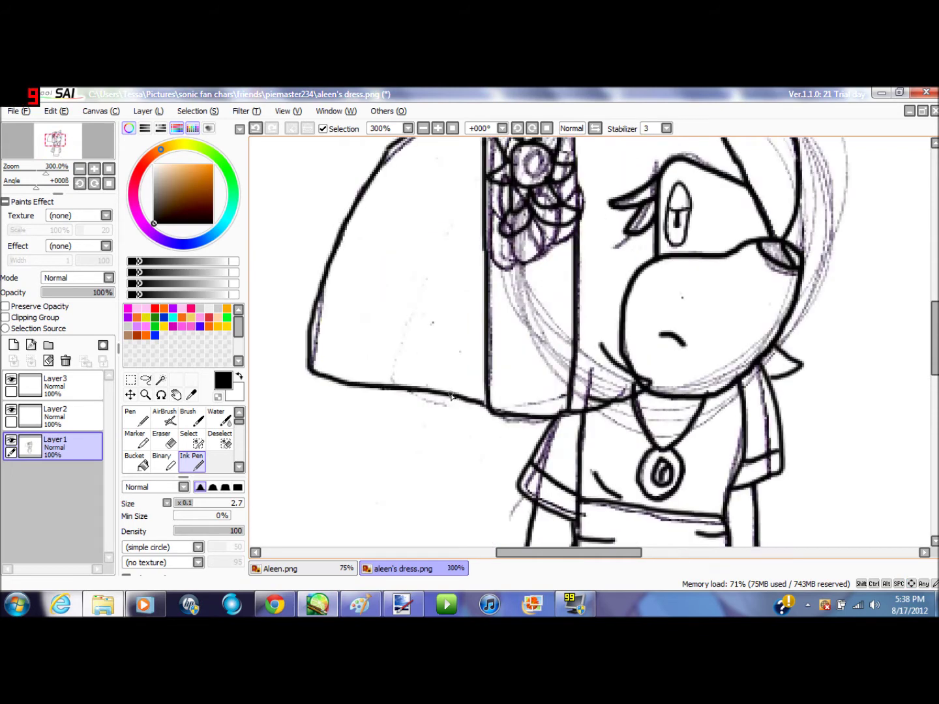
- Make Layer2 the active layer and switch to the Binary pen
left_click(75, 417)
key("Right")
key("Right")
key("Right")
key("Right")
key("Up")
key("Up")
key("Up")
left_click(168, 465)
scroll(474, 460, "down", 1)
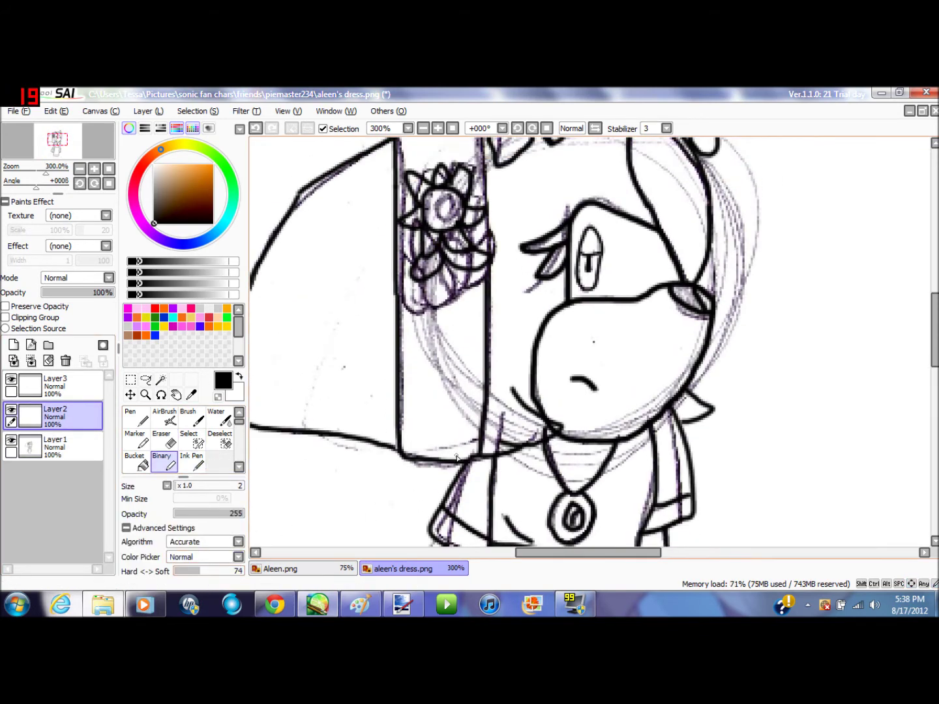
key("ctrl+plus")
left_click_drag(459, 458, 456, 421)
left_click(256, 128)
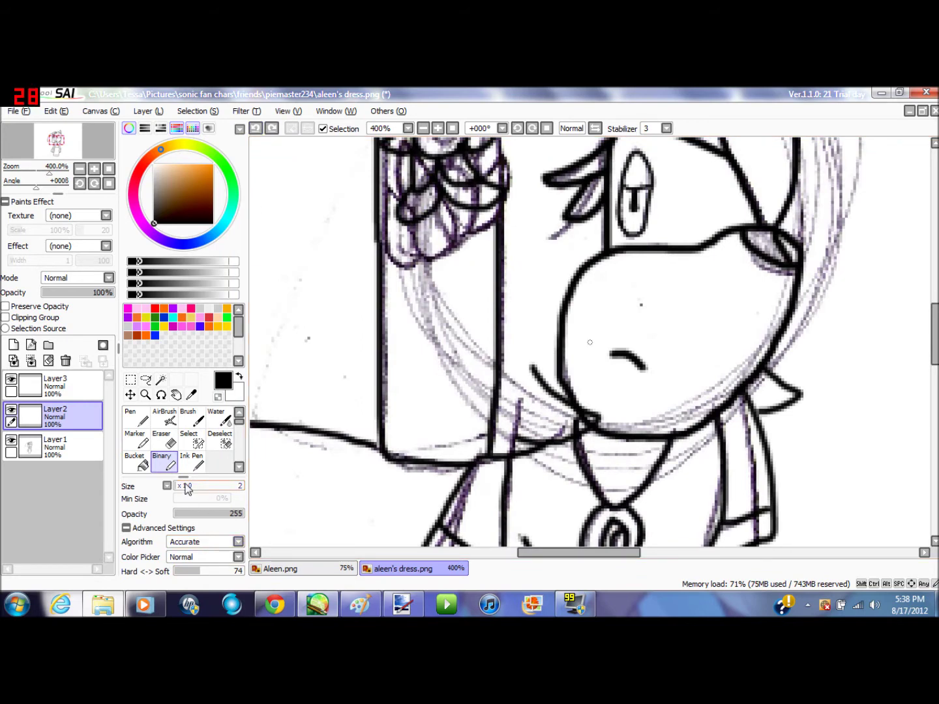
- Set the Binary pen size to 3 and trace the hair shape's bottom edge from the chin around its far lower corner
left_click_drag(183, 486, 177, 487)
scroll(573, 474, "up", 1)
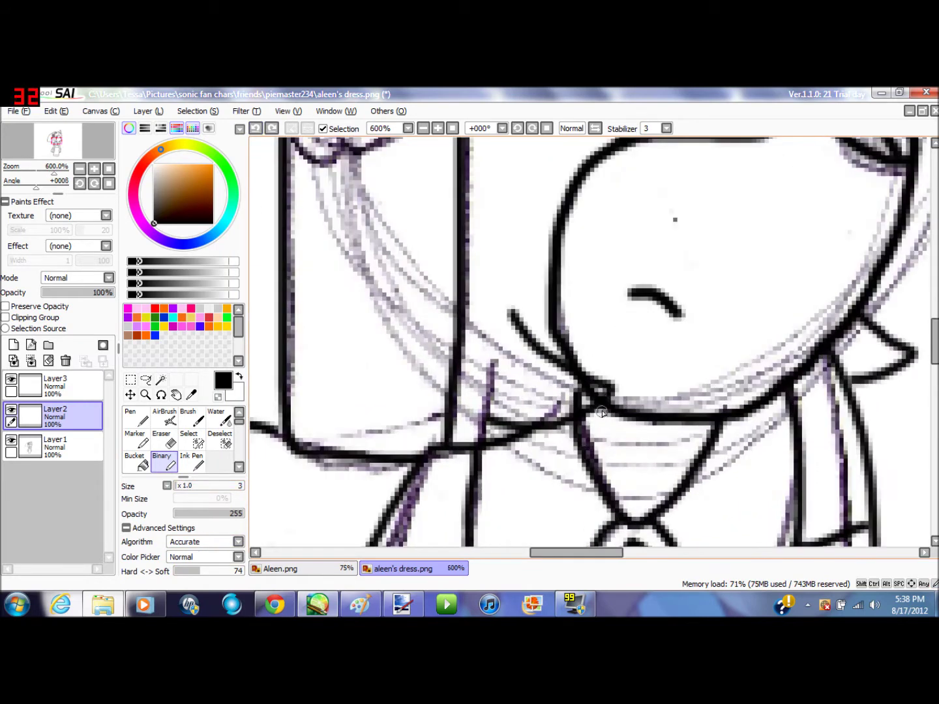
mouse_move(447, 452)
left_mouse_down()
mouse_move(295, 448)
mouse_move(254, 427)
left_mouse_up()
key("Left")
key("Left")
key("Left")
key("Left")
key("Left")
key("Left")
key("Left")
key("Left")
key("Left")
key("Left")
key("Left")
key("Left")
key("Left")
key("Left")
key("Left")
key("Left")
key("Left")
key("Left")
key("Left")
key("Left")
mouse_move(809, 427)
left_mouse_down()
mouse_move(471, 378)
mouse_move(481, 276)
left_mouse_up()
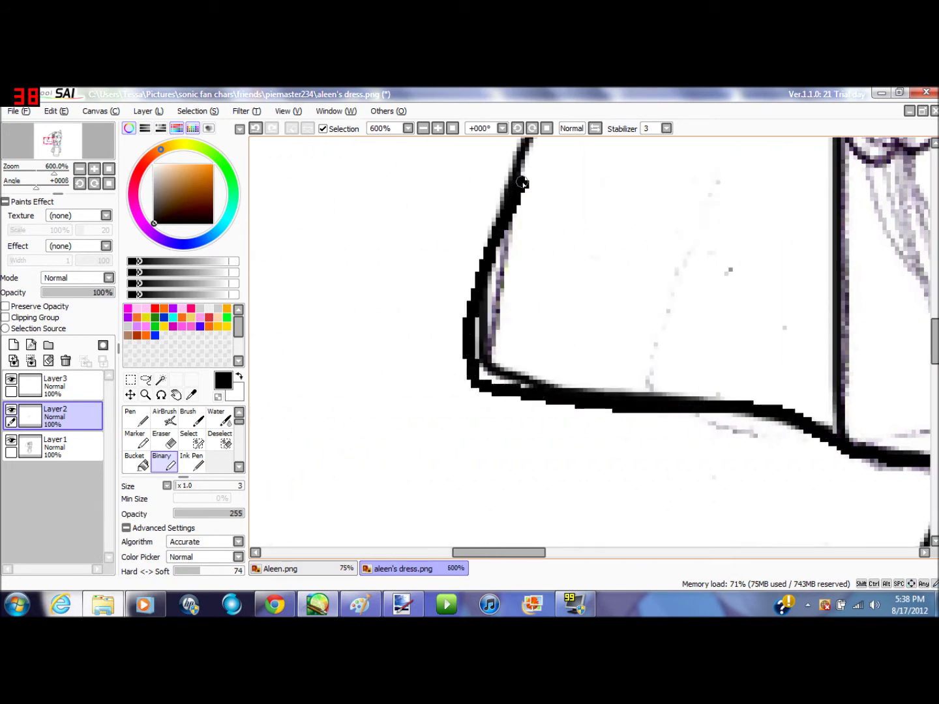
- Trace the hair shape's outer curve upward with the Binary pen and across the top of the vertical band
scroll(561, 423, "up", 5)
mouse_move(519, 449)
left_mouse_down()
mouse_move(555, 321)
mouse_move(658, 168)
left_mouse_up()
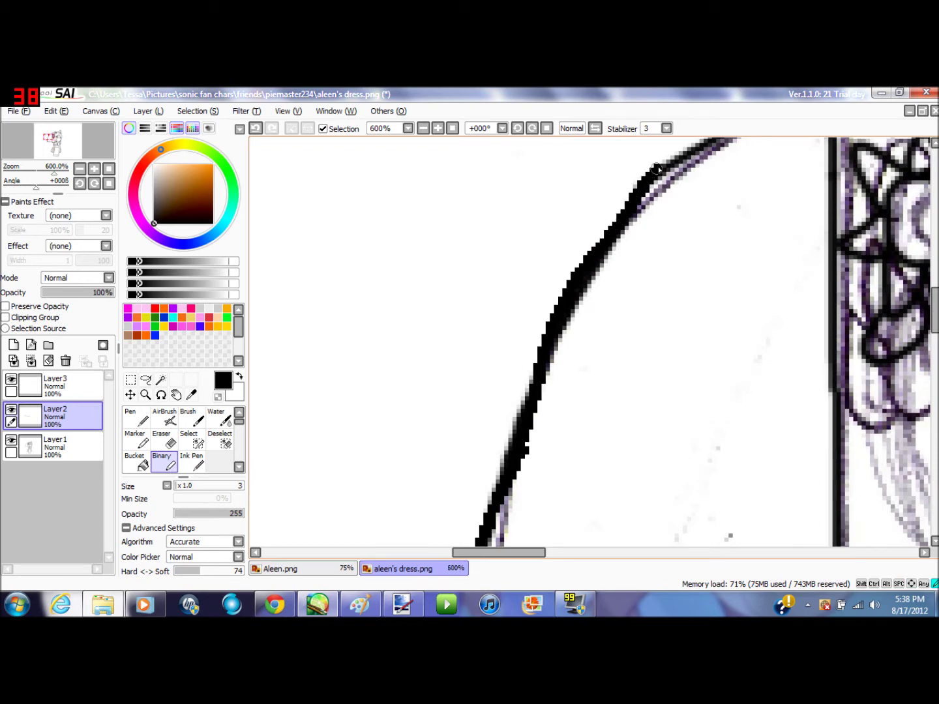
key("Right")
key("Up")
key("Up")
key("Up")
key("Up")
key("Up")
key("Up")
key("Up")
key("Up")
key("Up")
key("Right")
key("Right")
key("Right")
key("Right")
key("Right")
key("Right")
key("Right")
key("Right")
key("Right")
key("Right")
mouse_move(413, 361)
left_mouse_down()
mouse_move(629, 226)
mouse_move(758, 208)
left_mouse_up()
- Trace the vertical band's left edge with the Binary pen down to the hair shape's bottom line
scroll(652, 222, "down", 1)
left_click_drag(587, 235, 589, 421)
scroll(590, 421, "down", 10)
left_click_drag(589, 167, 590, 414)
scroll(591, 415, "down", 7)
mouse_move(595, 264)
left_mouse_down()
mouse_move(610, 464)
mouse_move(600, 428)
mouse_move(619, 160)
left_mouse_up()
- Trace the vertical band's right edge with the Binary pen from the bottom line up past the flower
key("Right")
key("Right")
key("Right")
key("Right")
key("Right")
key("Right")
key("Right")
key("Up")
key("Up")
key("Up")
key("Up")
key("Up")
key("Up")
key("Up")
key("Up")
key("Up")
key("Up")
key("Up")
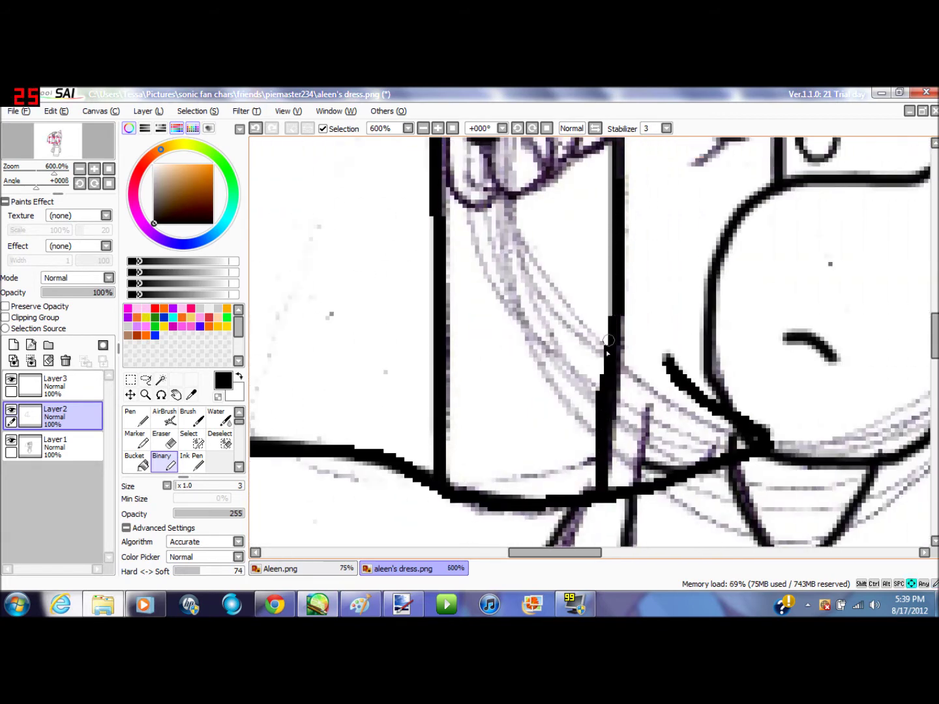
left_click_drag(619, 413, 615, 339)
key("Up")
key("Up")
key("Up")
key("Up")
key("Up")
key("Up")
left_click_drag(602, 154, 615, 390)
- Trace the flower's centre and lower petals with the Binary pen, and check the line art with Layer1 temporarily hidden
key("Left")
scroll(573, 364, "up", 3)
mouse_move(470, 362)
left_mouse_down()
mouse_move(590, 295)
mouse_move(568, 431)
mouse_move(483, 365)
left_mouse_up()
mouse_move(523, 281)
left_mouse_down()
mouse_move(432, 251)
mouse_move(470, 355)
mouse_move(413, 402)
mouse_move(484, 426)
left_mouse_up()
key("Down")
key("Down")
key("Down")
key("Down")
key("Down")
mouse_move(490, 320)
left_mouse_down()
mouse_move(480, 401)
mouse_move(506, 408)
mouse_move(555, 326)
mouse_move(595, 389)
mouse_move(653, 388)
mouse_move(610, 311)
mouse_move(625, 328)
mouse_move(686, 284)
mouse_move(670, 243)
mouse_move(616, 270)
left_mouse_up()
key("Down")
mouse_move(483, 367)
left_mouse_down()
mouse_move(442, 468)
mouse_move(518, 442)
mouse_move(566, 371)
left_mouse_up()
mouse_move(558, 384)
left_mouse_down()
mouse_move(579, 440)
mouse_move(667, 463)
mouse_move(695, 448)
left_mouse_up()
left_click_drag(658, 370, 711, 395)
scroll(694, 393, "down", 2)
key("Up")
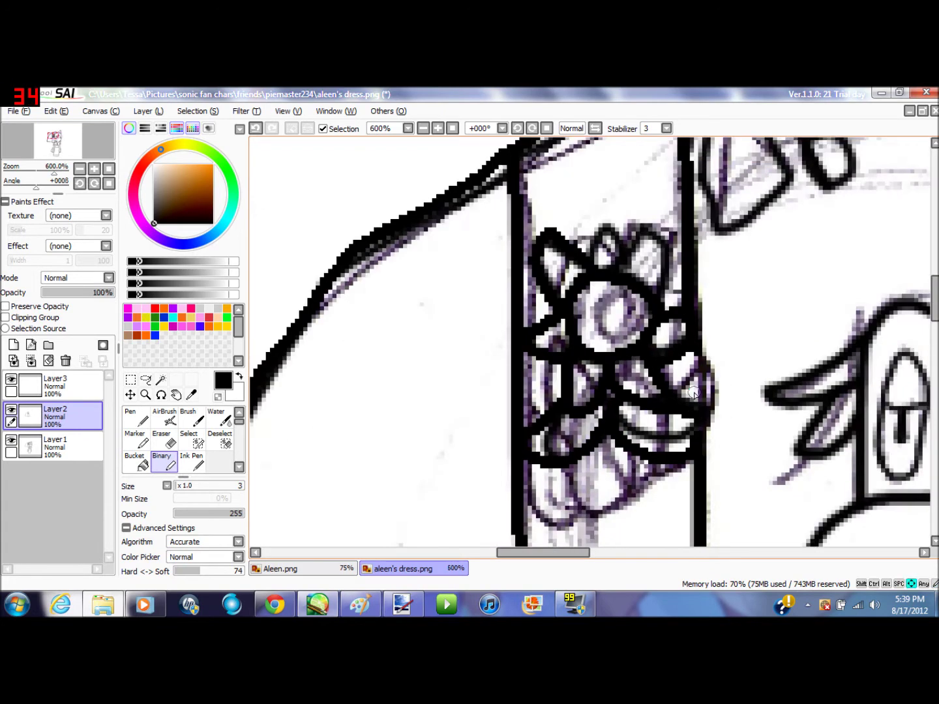
left_click(12, 441)
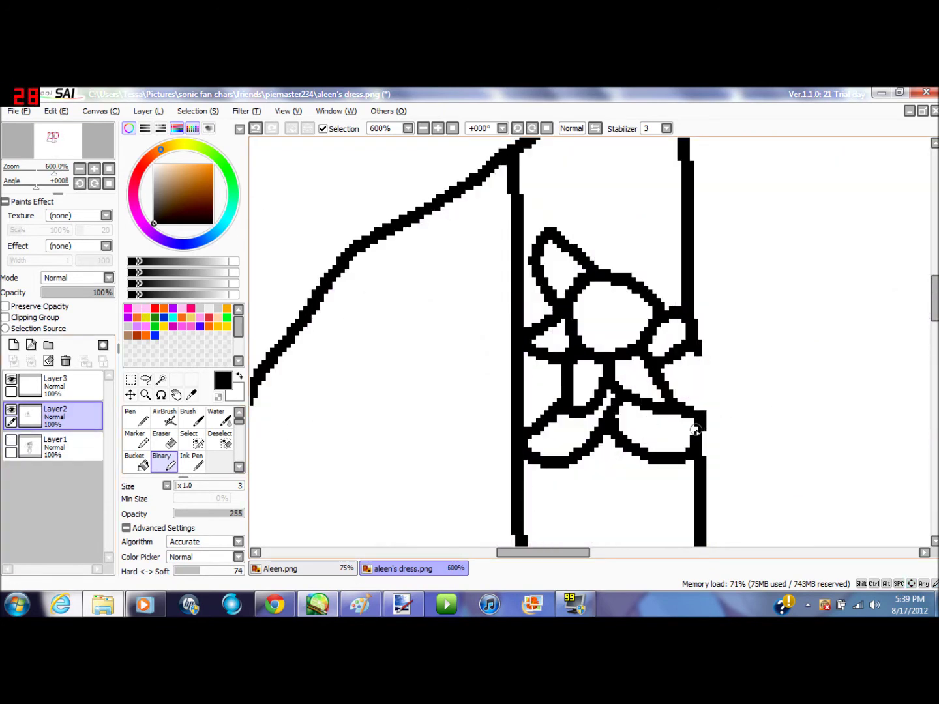
left_click(12, 436)
- Trace the flower's remaining pointed upper petals with the Binary pen
key("Right")
scroll(594, 272, "up", 1)
key("Right")
key("Right")
key("Right")
key("Up")
key("Up")
mouse_move(481, 275)
left_mouse_down()
mouse_move(506, 226)
mouse_move(526, 221)
mouse_move(540, 304)
left_mouse_up()
mouse_move(540, 302)
left_mouse_down()
mouse_move(557, 273)
mouse_move(596, 246)
mouse_move(589, 350)
left_mouse_up()
scroll(574, 339, "down", 2)
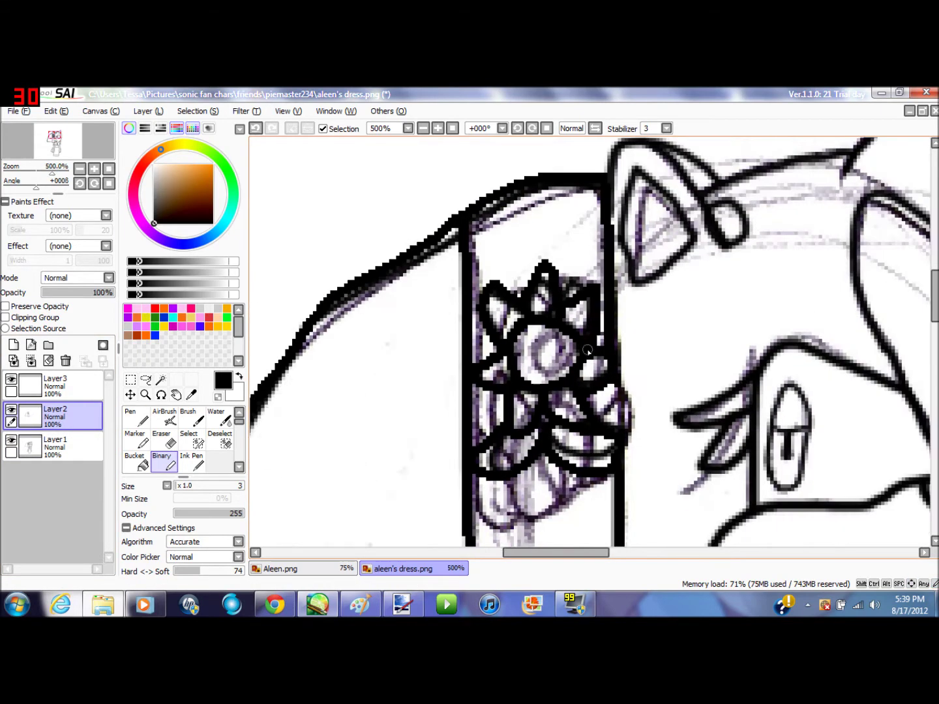
- Trace the left ear's outer curve and the rounded tip at its end with the Binary pen
key("Right")
key("Right")
key("Right")
key("Right")
scroll(556, 325, "up", 3)
mouse_move(545, 424)
left_mouse_down()
mouse_move(439, 273)
mouse_move(395, 262)
mouse_move(355, 316)
left_mouse_up()
mouse_move(510, 365)
left_mouse_down()
mouse_move(585, 418)
mouse_move(494, 370)
left_mouse_up()
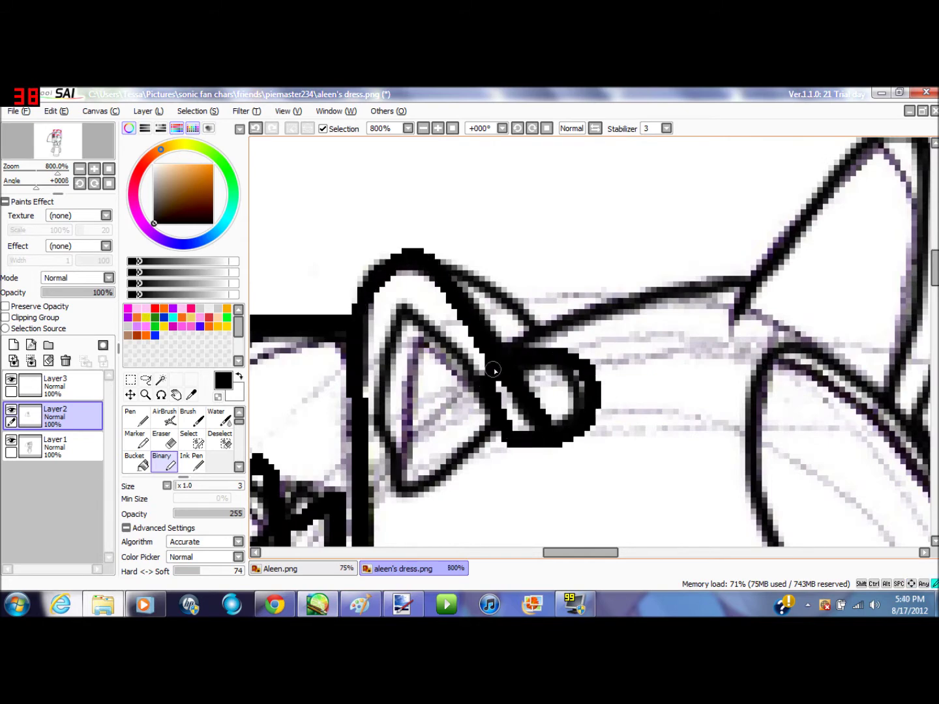
- Clear the stray black inside the ear's rounded tip with white, and trace the ear's back edge and inner triangle in black
left_click(154, 165)
mouse_move(545, 423)
left_mouse_down()
mouse_move(528, 412)
mouse_move(528, 382)
left_mouse_up()
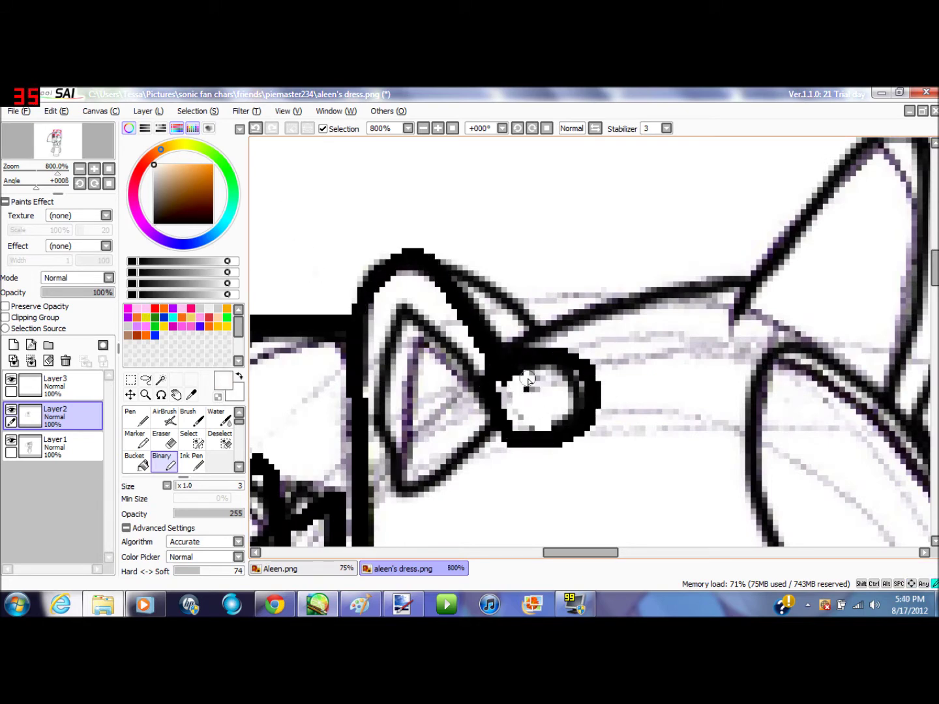
left_click(139, 260)
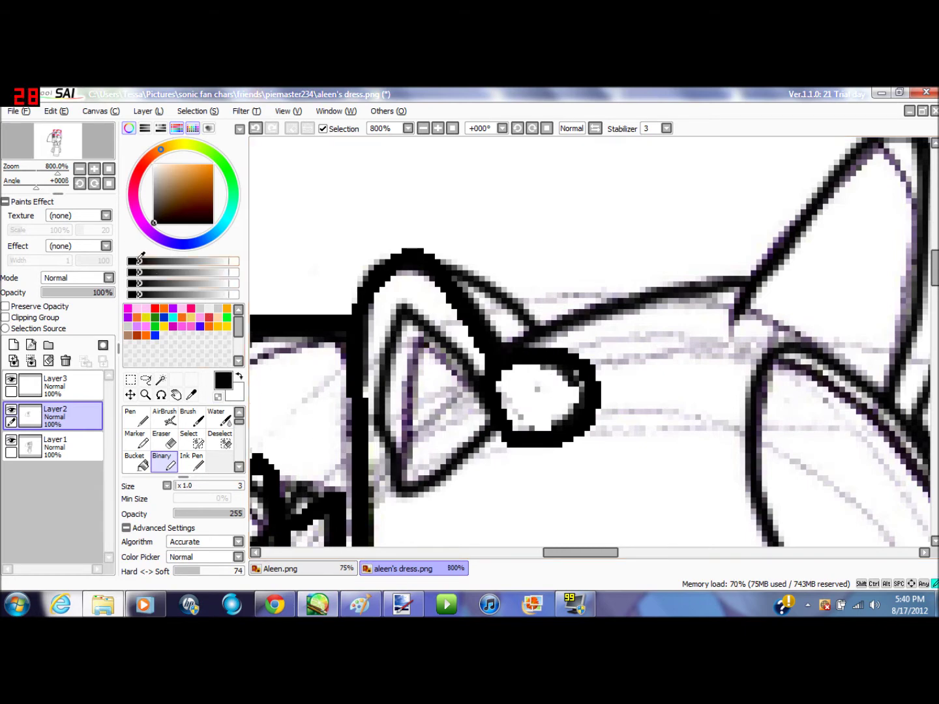
mouse_move(444, 266)
left_mouse_down()
mouse_move(511, 292)
mouse_move(551, 344)
left_mouse_up()
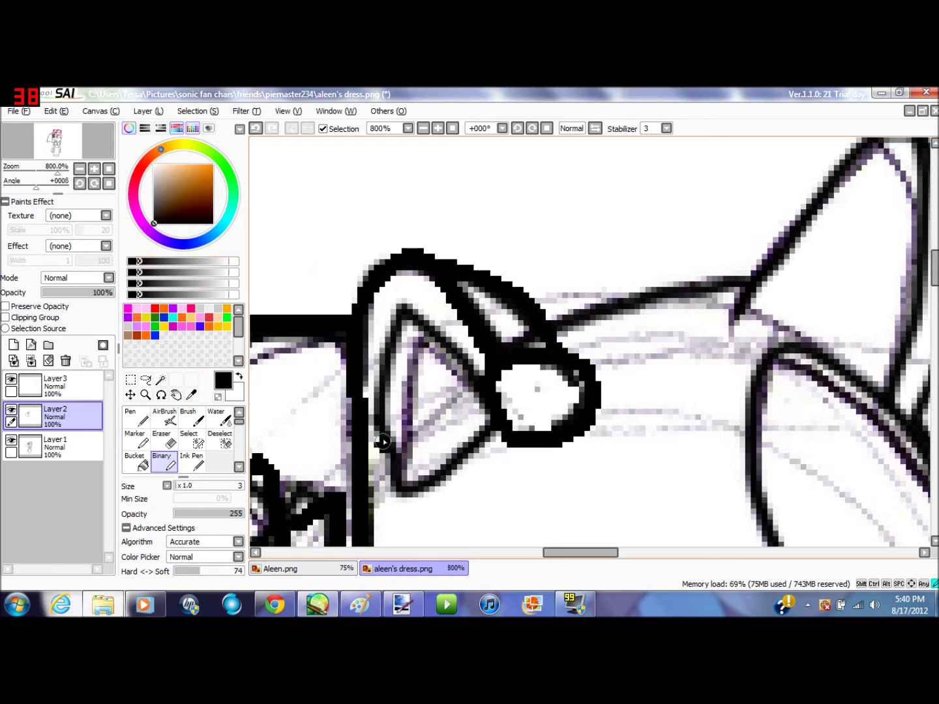
mouse_move(383, 441)
left_mouse_down()
mouse_move(395, 355)
mouse_move(416, 317)
mouse_move(470, 371)
mouse_move(393, 416)
mouse_move(390, 475)
mouse_move(443, 475)
mouse_move(495, 427)
left_mouse_up()
- Trace the top of the head between the two ears with the Binary pen
key("Right")
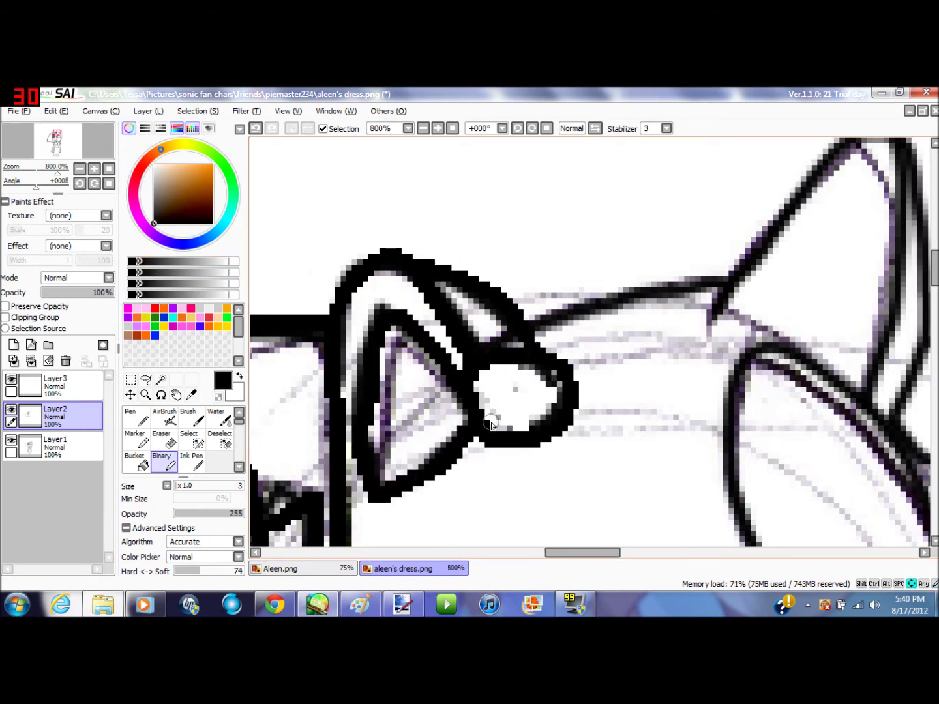
key("Right")
key("Right")
key("Right")
key("Right")
key("Right")
mouse_move(403, 320)
left_mouse_down()
mouse_move(452, 297)
mouse_move(574, 278)
mouse_move(624, 288)
left_mouse_up()
- Trace the right ear's outline and the pointed drop shape at its base with the Binary pen
key("Right")
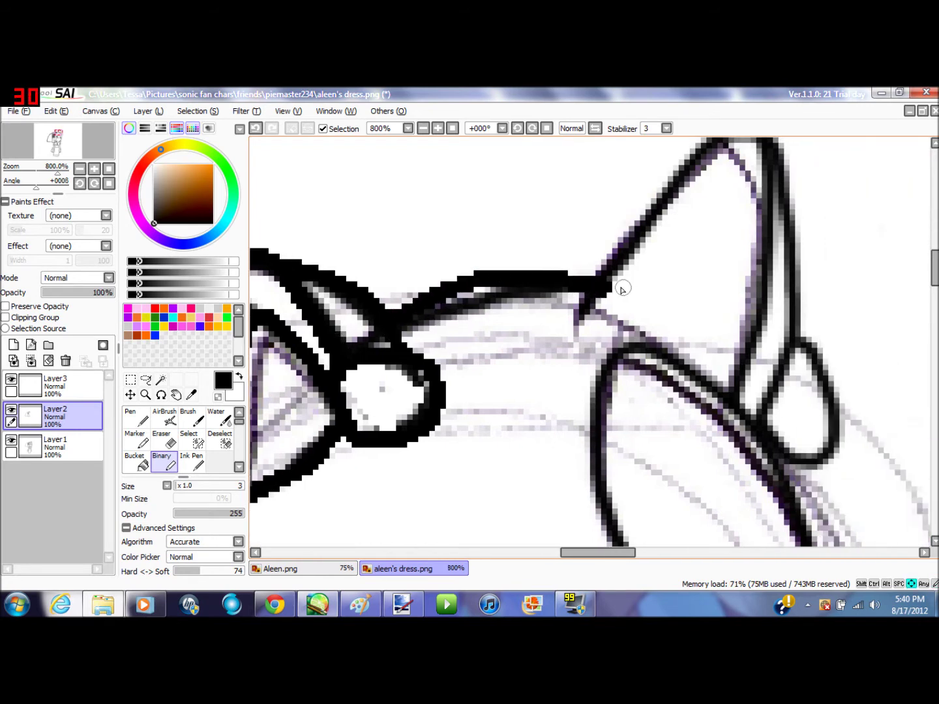
scroll(627, 289, "right", 2)
scroll(627, 289, "up", 1)
mouse_move(469, 390)
left_mouse_down()
mouse_move(523, 294)
mouse_move(581, 229)
mouse_move(644, 197)
mouse_move(666, 269)
mouse_move(620, 461)
left_mouse_up()
mouse_move(671, 294)
left_mouse_down()
mouse_move(692, 376)
mouse_move(647, 484)
left_mouse_up()
mouse_move(695, 411)
left_mouse_down()
mouse_move(721, 489)
mouse_move(661, 512)
left_mouse_up()
- Trace the left and right edges of the hair lock beside the eye with the Binary pen
scroll(561, 326, "down", 4)
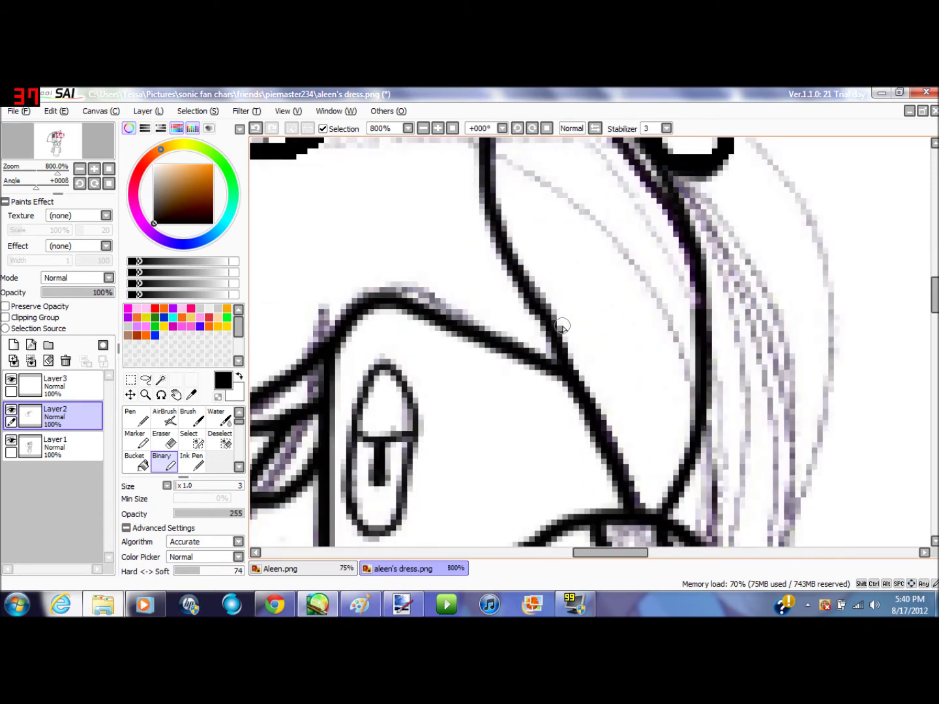
scroll(562, 326, "down", 3)
scroll(558, 312, "up", 1)
mouse_move(515, 190)
left_mouse_down()
mouse_move(513, 257)
mouse_move(535, 312)
left_mouse_up()
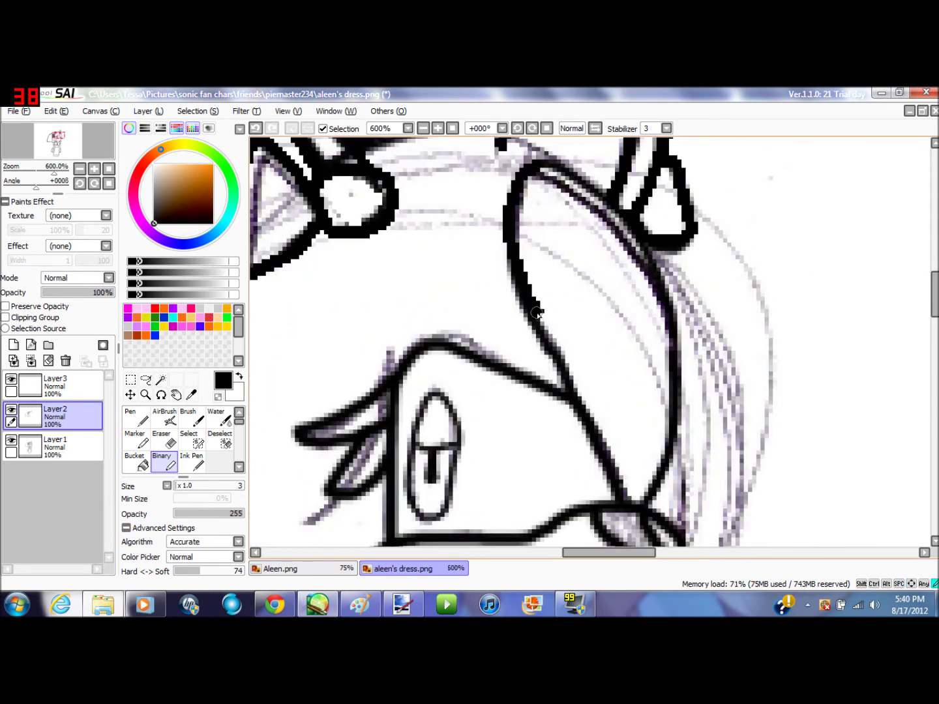
mouse_move(572, 483)
left_mouse_down()
mouse_move(629, 501)
mouse_move(678, 466)
mouse_move(691, 388)
mouse_move(674, 289)
left_mouse_up()
- Trace the hair lock's upper edge and the head curve beneath the right ear with the Binary pen
key("Up")
key("Up")
key("Up")
key("Up")
key("Up")
key("Up")
scroll(568, 254, "up", 1)
left_click_drag(549, 319, 644, 384)
mouse_move(492, 272)
left_mouse_down()
mouse_move(574, 314)
mouse_move(614, 349)
left_mouse_up()
- Trace the eye's upper lid from the hair lock across and down its left edge with the Binary pen
scroll(613, 350, "down", 2)
key("Down")
key("Down")
key("Down")
key("Down")
key("Down")
key("Down")
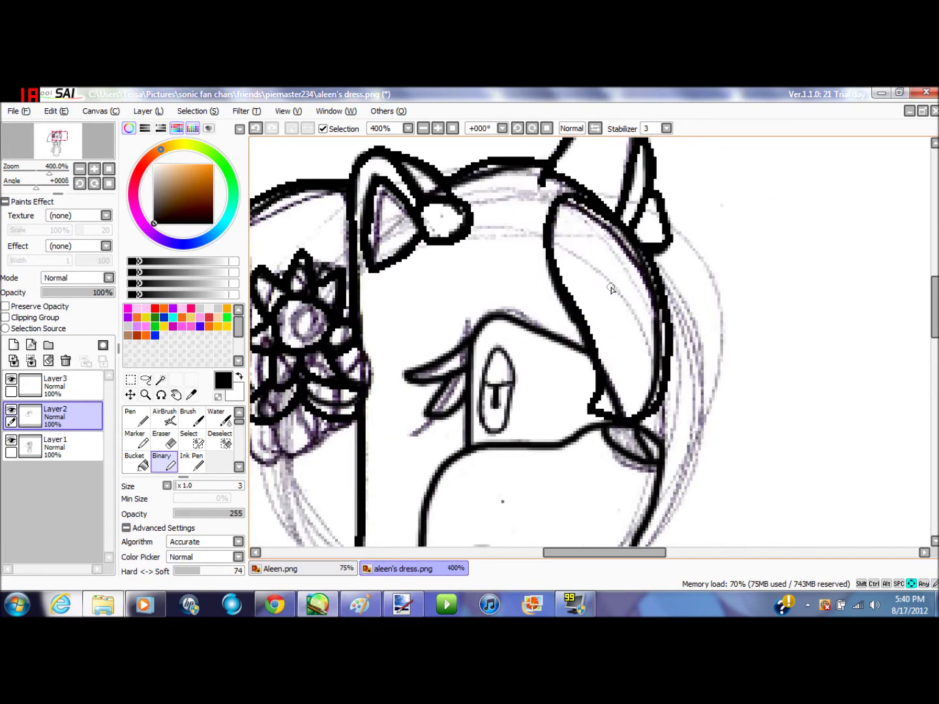
key("Left")
key("Down")
key("Down")
scroll(558, 350, "up", 1)
key("Up")
scroll(643, 315, "up", 1)
mouse_move(644, 317)
left_mouse_down()
mouse_move(504, 247)
mouse_move(424, 253)
mouse_move(401, 332)
mouse_move(397, 501)
left_mouse_up()
- Trace the eyelashes left of the eye and fill them in black
key("Left")
mouse_move(430, 297)
left_mouse_down()
mouse_move(305, 338)
mouse_move(335, 373)
mouse_move(390, 368)
mouse_move(416, 353)
left_mouse_up()
mouse_move(379, 379)
left_mouse_down()
mouse_move(337, 433)
mouse_move(385, 436)
mouse_move(419, 397)
mouse_move(362, 413)
mouse_move(409, 372)
mouse_move(376, 410)
mouse_move(405, 405)
mouse_move(413, 300)
mouse_move(386, 353)
mouse_move(375, 344)
mouse_move(320, 356)
left_mouse_up()
scroll(385, 349, "down", 2)
key("Right")
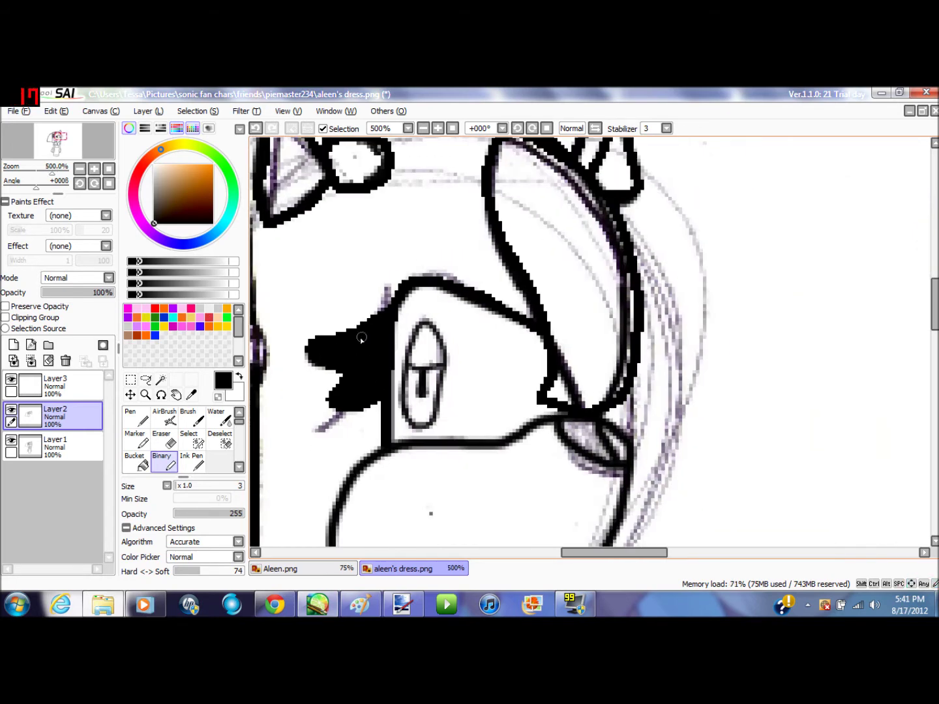
- Set the Binary pen to white at size 2 and trim the filled eyelashes into two separate spikes
key("Left")
left_click(147, 161)
left_click(154, 164)
scroll(422, 455, "up", 1)
scroll(350, 381, "up", 1)
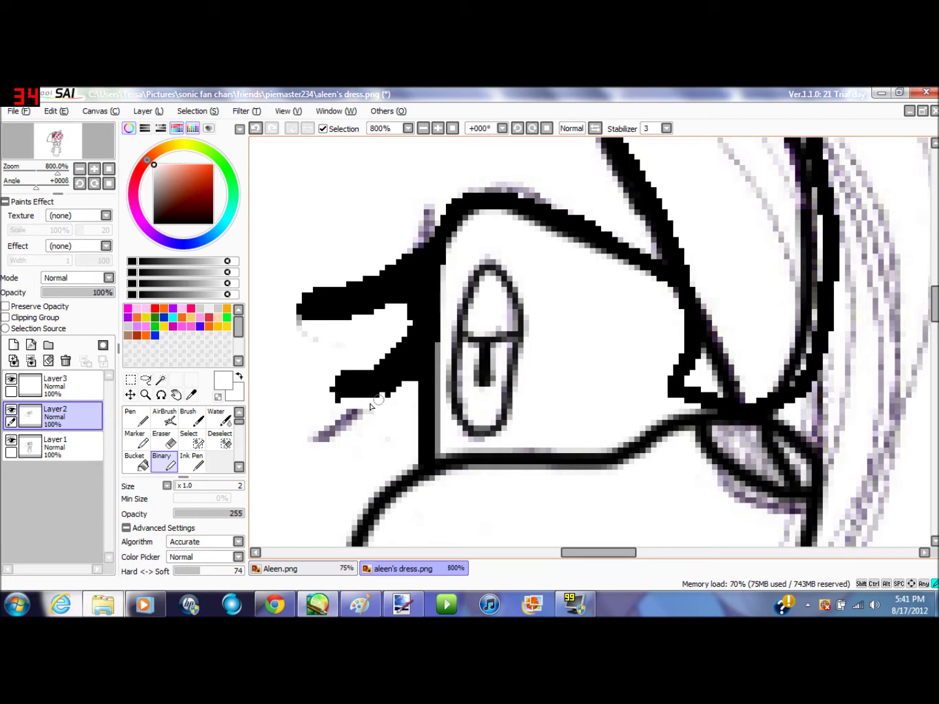
left_click_drag(420, 253, 385, 267)
- Switch back to black and thicken the lash base in the gap between the two spikes
scroll(384, 269, "down", 2)
scroll(384, 268, "up", 2)
left_click(213, 224)
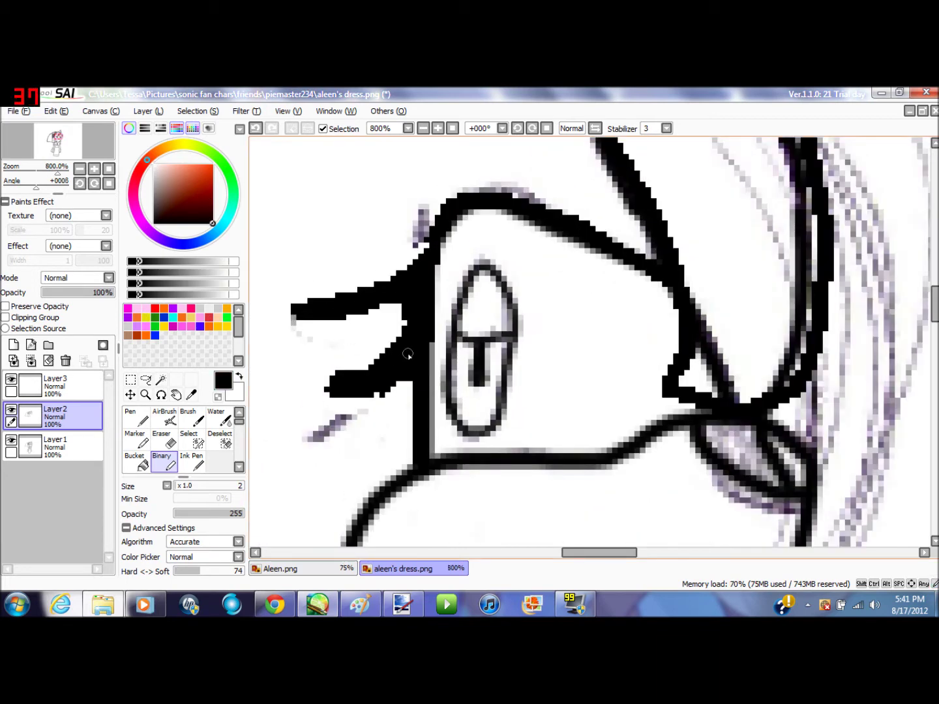
left_click_drag(396, 336, 401, 309)
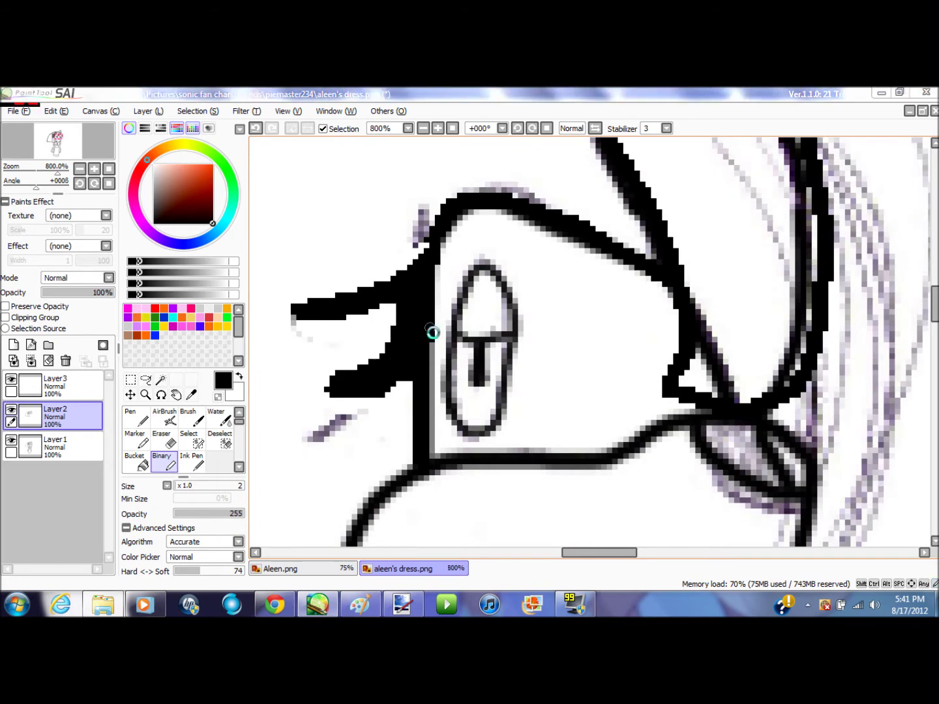
- Trace the oval iris and the horizontal line across it with the Binary pen
left_click(672, 278)
scroll(407, 355, "up", 1)
mouse_move(521, 467)
left_mouse_down()
mouse_move(551, 407)
mouse_move(562, 308)
mouse_move(542, 243)
mouse_move(514, 220)
mouse_move(483, 277)
mouse_move(455, 379)
mouse_move(474, 452)
mouse_move(538, 469)
left_mouse_up()
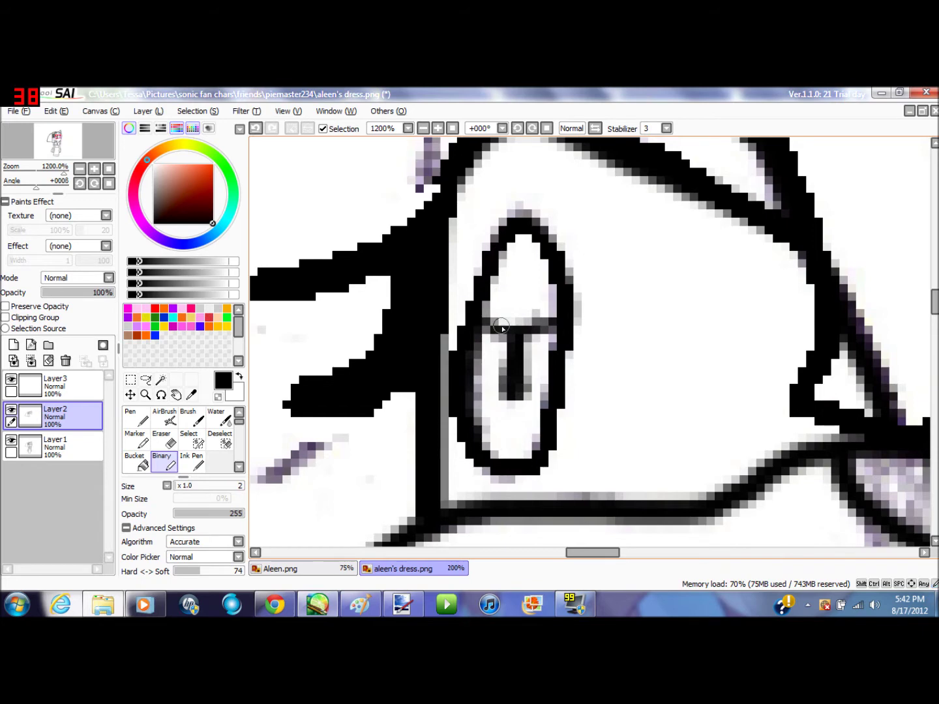
left_click_drag(480, 324, 560, 324)
scroll(514, 399, "down", 2)
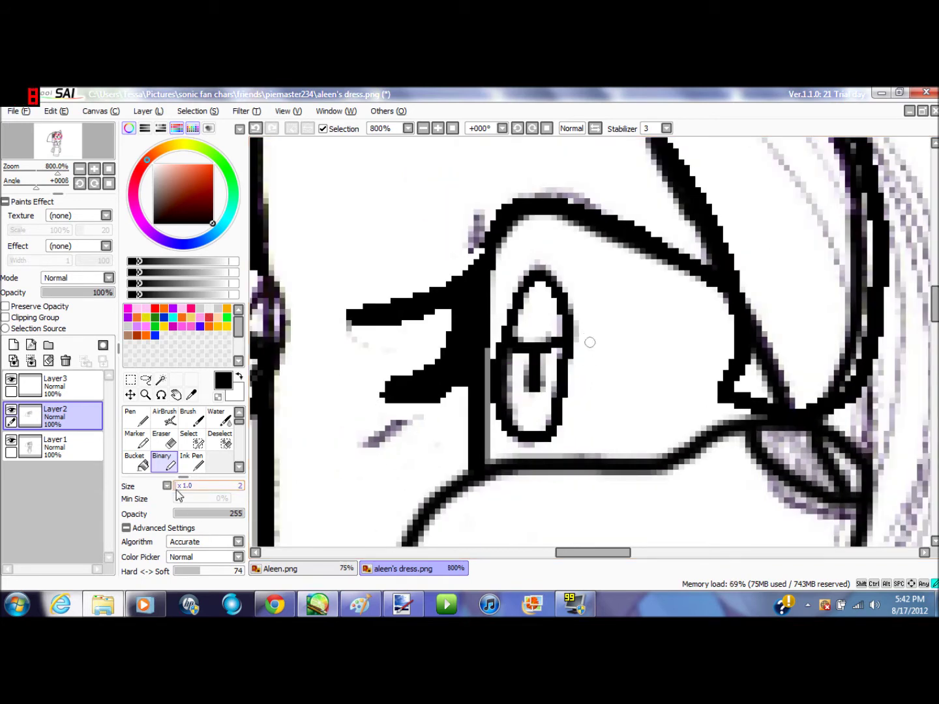
- Set the Binary pen size back to 3
left_click_drag(177, 490, 134, 494)
left_click(167, 486)
left_click(168, 485)
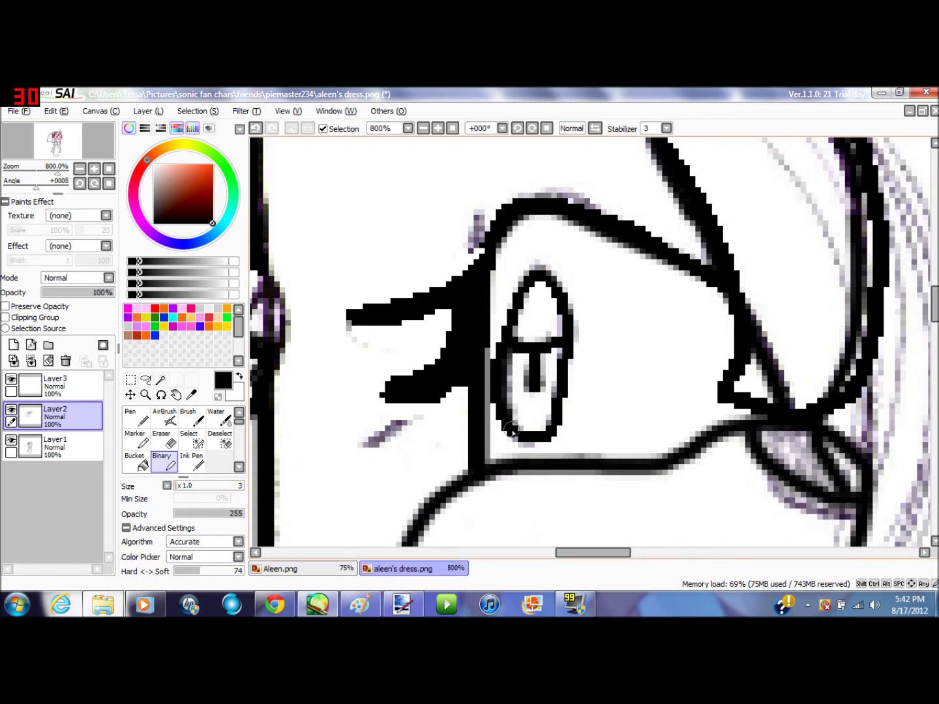
- Trace the muzzle outline and the short mouth line at its lower left with the Binary pen
scroll(521, 418, "down", 5)
mouse_move(870, 332)
left_mouse_down()
mouse_move(848, 271)
mouse_move(782, 249)
mouse_move(703, 259)
mouse_move(634, 293)
mouse_move(480, 285)
mouse_move(416, 361)
mouse_move(388, 443)
left_mouse_up()
scroll(389, 443, "down", 5)
left_click_drag(390, 273, 396, 417)
scroll(396, 416, "down", 3)
left_click(10, 441)
left_click(10, 441)
scroll(437, 470, "up", 1)
mouse_move(438, 470)
left_mouse_down()
mouse_move(540, 473)
mouse_move(600, 441)
mouse_move(683, 322)
mouse_move(707, 260)
left_mouse_up()
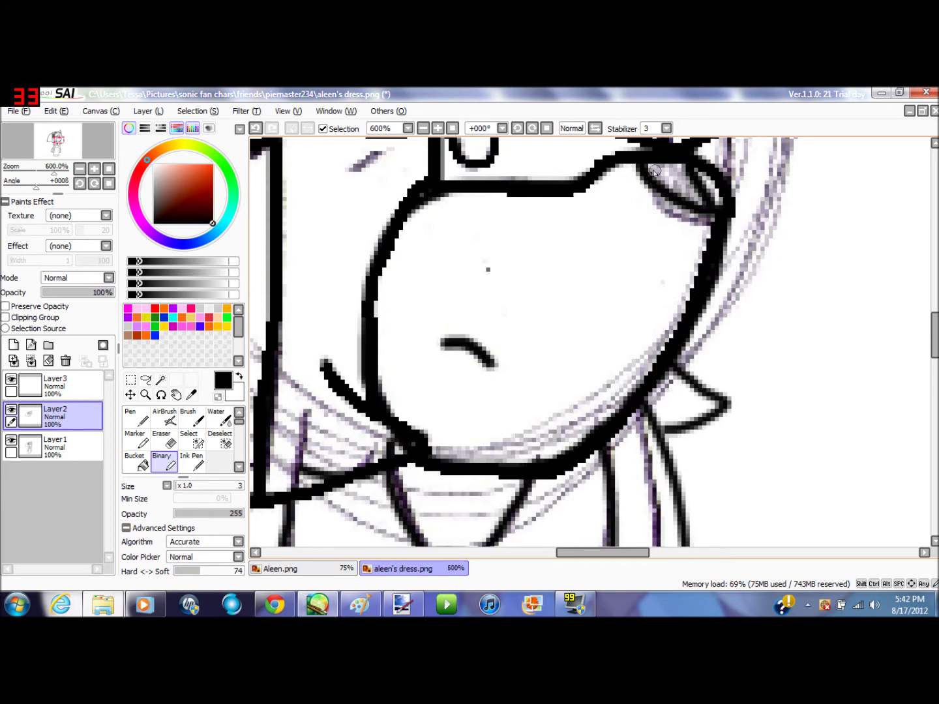
- Trace the nose detail, the curved frown mark on the muzzle and the pointed tuft beside the cheek
left_click_drag(680, 173, 730, 203)
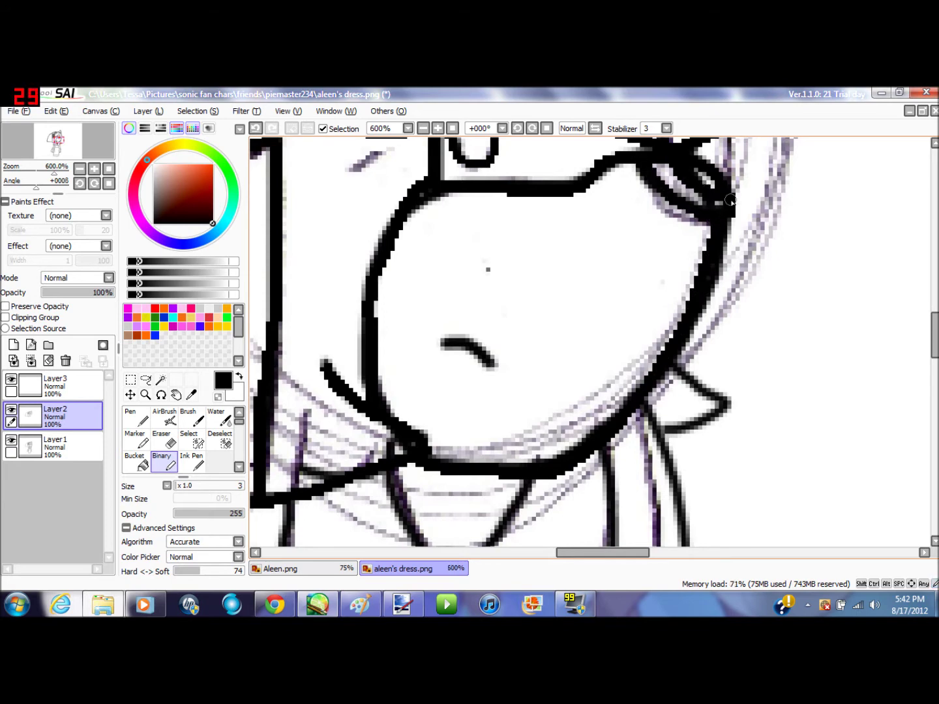
scroll(443, 308, "right", 2)
left_click_drag(442, 356, 449, 366)
scroll(521, 399, "down", 3)
key("Down")
key("Right")
left_click(11, 441)
left_click(11, 442)
left_click(11, 443)
left_click(11, 442)
scroll(379, 418, "up", 2)
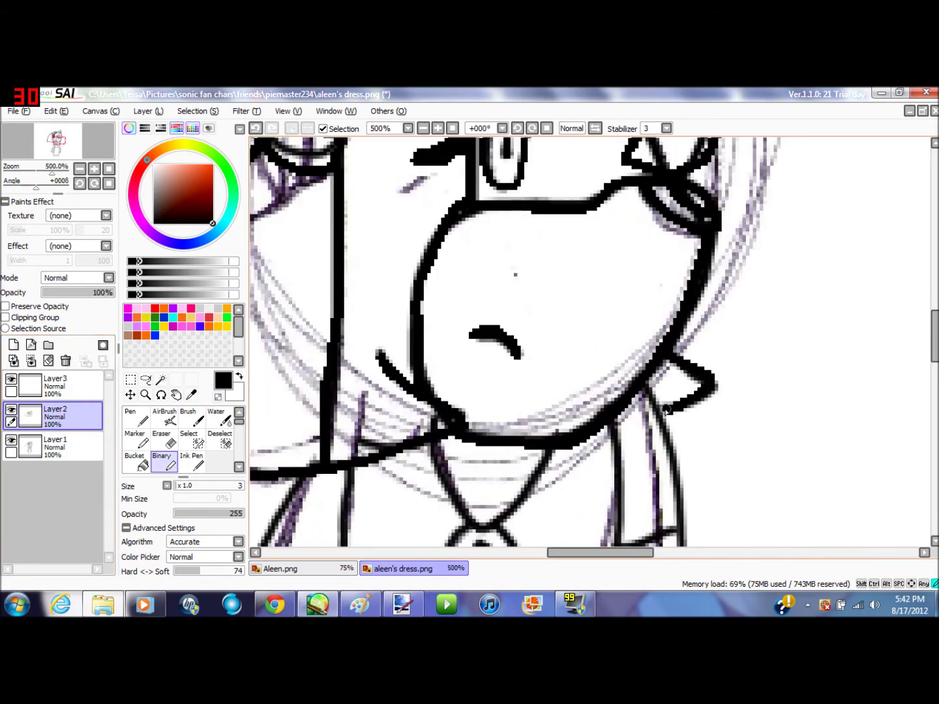
- Trace the V-shaped necklace cord and round pendant, using pen size 2 for the pendant's innermost detail
scroll(667, 410, "down", 5)
left_click_drag(456, 208, 486, 290)
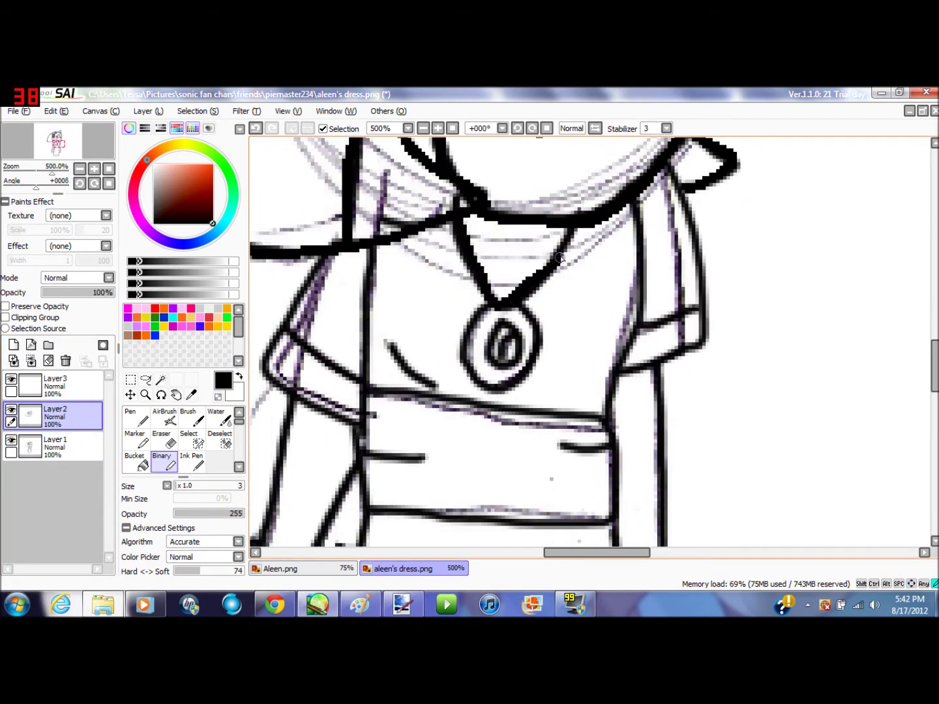
left_click_drag(551, 266, 574, 225)
scroll(573, 225, "up", 3)
mouse_move(485, 299)
left_mouse_down()
mouse_move(440, 322)
mouse_move(441, 416)
mouse_move(518, 427)
mouse_move(552, 341)
mouse_move(515, 296)
mouse_move(495, 333)
mouse_move(469, 350)
mouse_move(483, 398)
mouse_move(522, 387)
mouse_move(492, 319)
left_mouse_up()
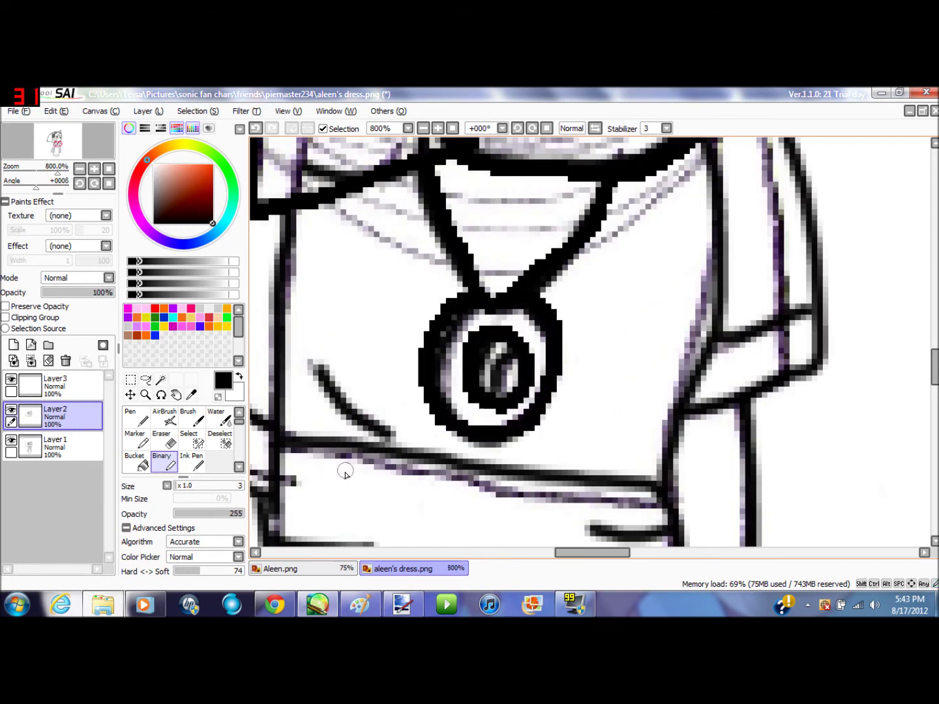
left_click(126, 529)
left_click(156, 549)
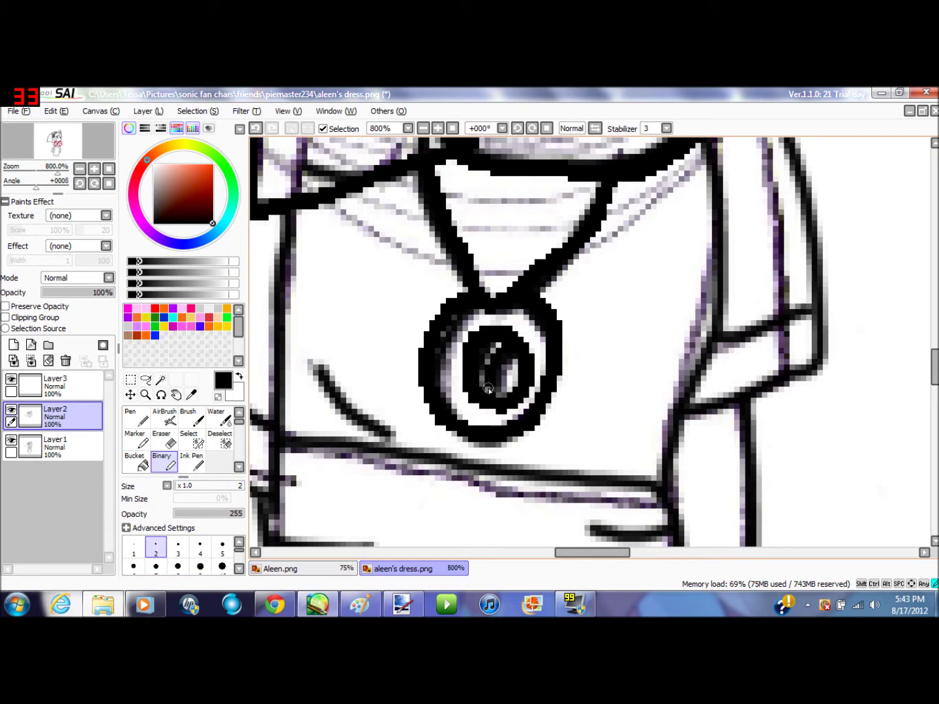
- Set the Binary pen size to 3 and trace the curved chest fold and the left sleeve
left_click(176, 556)
left_click_drag(317, 366, 387, 440)
key("Left")
key("Left")
key("Left")
key("Left")
key("Left")
key("Left")
key("Left")
key("Left")
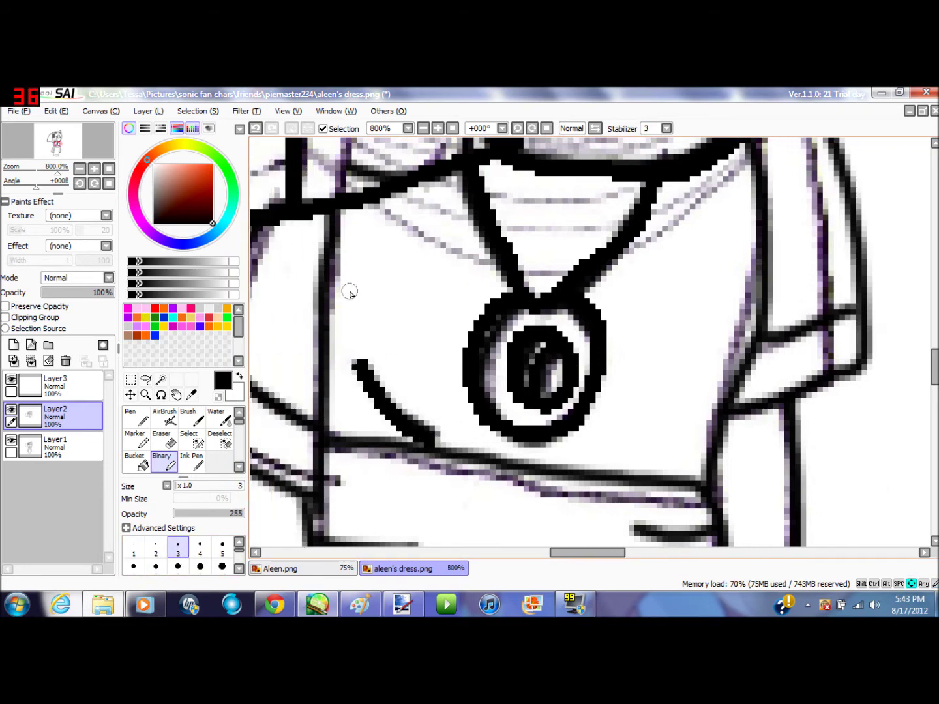
mouse_move(579, 239)
left_mouse_down()
mouse_move(464, 377)
mouse_move(505, 438)
mouse_move(588, 490)
mouse_move(629, 478)
mouse_move(636, 220)
left_mouse_up()
left_click_drag(509, 342, 610, 418)
- Trace the waist sash with its fold lines and the side lines of the torso
scroll(609, 418, "down", 5)
mouse_move(620, 314)
left_mouse_down()
mouse_move(604, 393)
mouse_move(623, 447)
mouse_move(815, 473)
left_mouse_up()
scroll(815, 473, "right", 4)
mouse_move(544, 479)
left_mouse_down()
mouse_move(750, 477)
mouse_move(764, 401)
mouse_move(744, 324)
mouse_move(684, 299)
mouse_move(352, 262)
left_mouse_up()
left_click_drag(321, 372, 400, 380)
mouse_move(747, 328)
left_mouse_down()
mouse_move(652, 340)
mouse_move(658, 388)
left_mouse_up()
scroll(655, 340, "down", 2)
left_click(11, 442)
left_click(11, 441)
left_click_drag(711, 363, 560, 359)
scroll(566, 354, "up", 1)
left_click_drag(563, 208, 559, 163)
left_click_drag(563, 230, 563, 253)
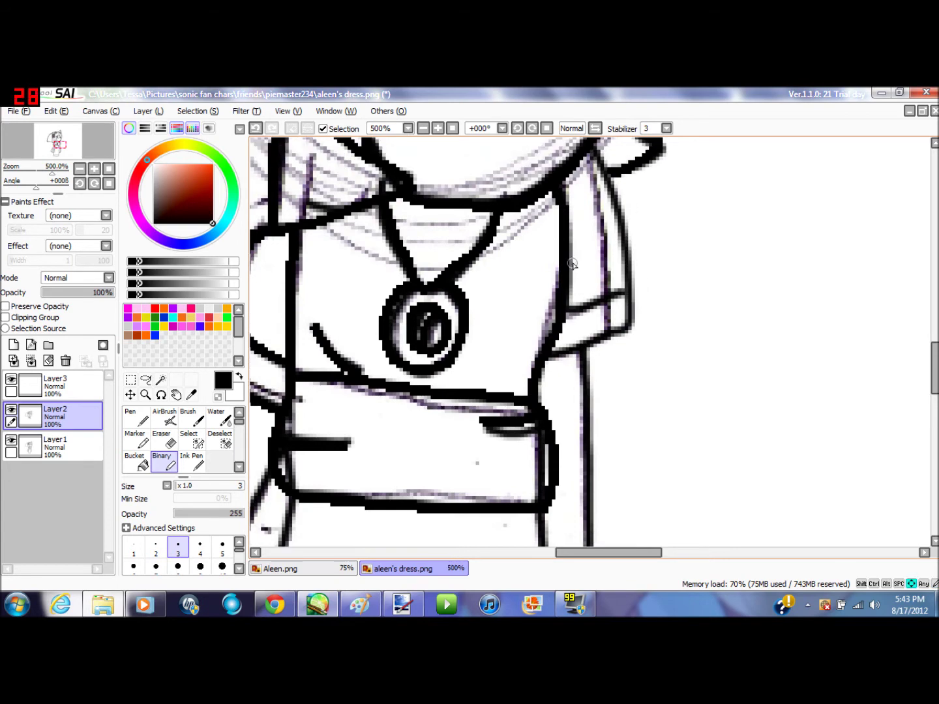
- Trace the right sleeve with its cuff and the straight arm beneath it down to the wrist
left_click_drag(614, 299, 593, 343)
scroll(574, 359, "up", 1)
mouse_move(513, 406)
left_mouse_down()
mouse_move(592, 394)
mouse_move(614, 264)
mouse_move(561, 156)
left_mouse_up()
left_click_drag(546, 350, 634, 319)
scroll(609, 353, "down", 3)
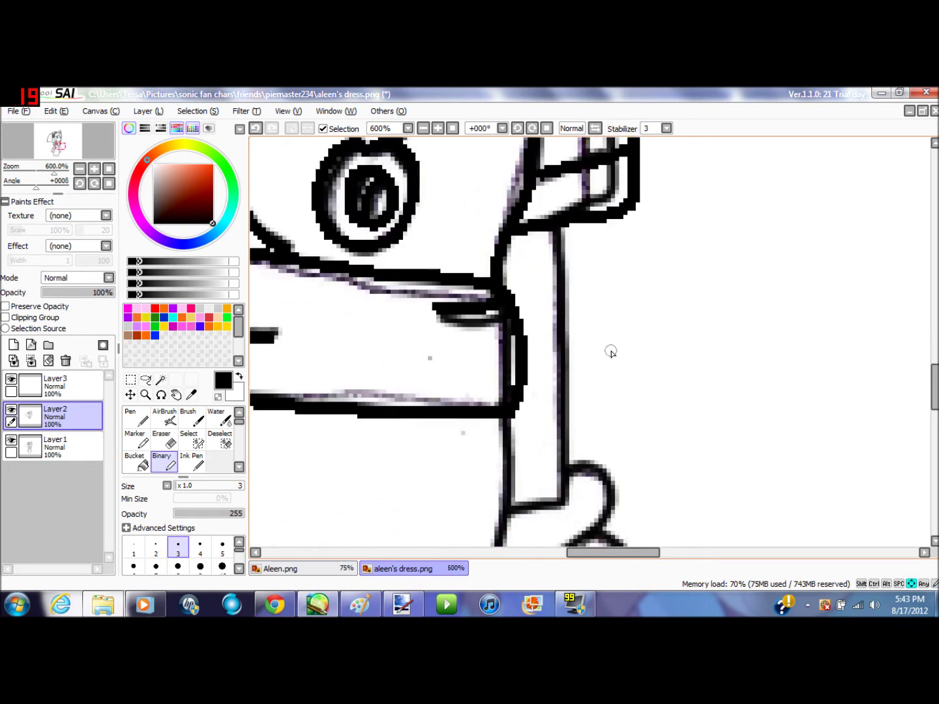
left_click_drag(560, 156, 562, 407)
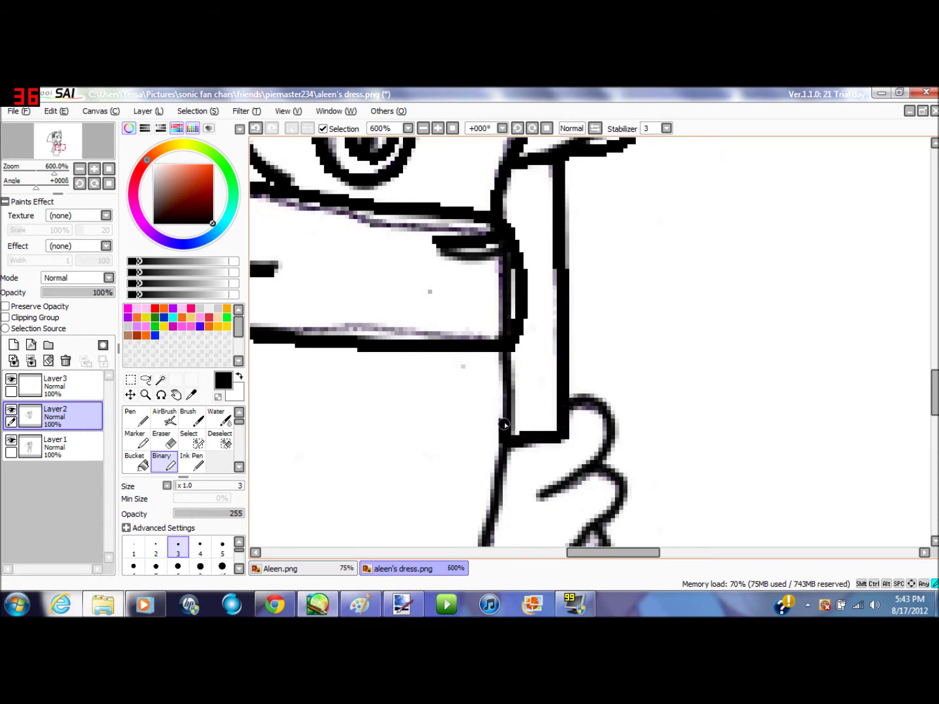
left_click_drag(506, 442, 508, 363)
- Trace the right glove, including its folded cuff, outer edge and fingers
scroll(530, 358, "down", 6)
mouse_move(572, 237)
left_mouse_down()
mouse_move(616, 271)
mouse_move(545, 336)
mouse_move(593, 383)
mouse_move(488, 432)
left_mouse_up()
scroll(607, 287, "down", 2)
mouse_move(605, 278)
left_mouse_down()
mouse_move(621, 329)
mouse_move(582, 443)
left_mouse_up()
left_click_drag(578, 371, 577, 436)
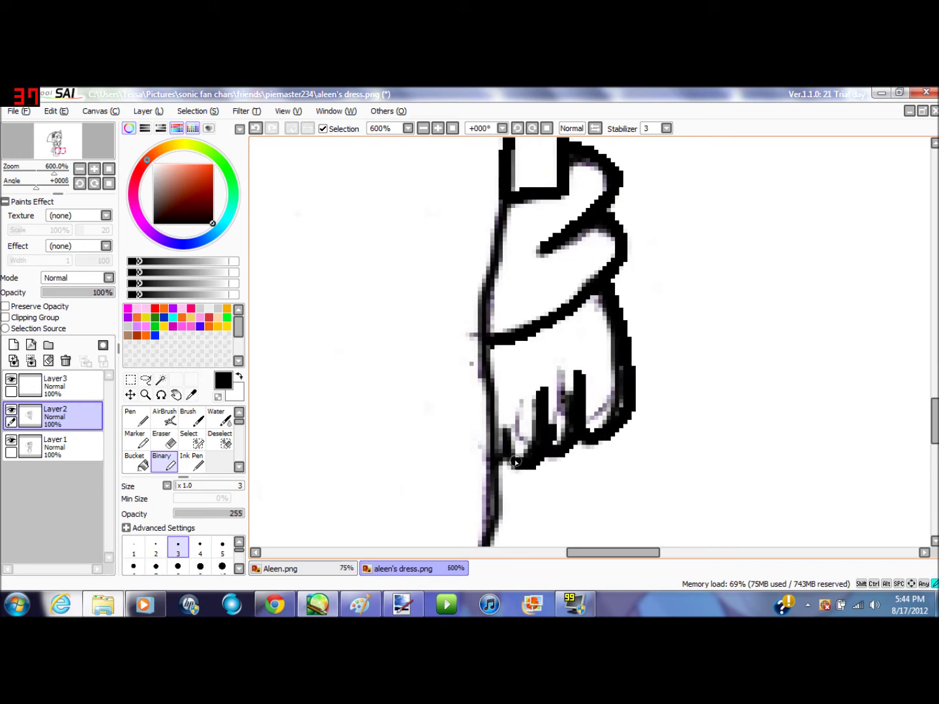
- Trace the left arm down to its rounded end inside the glove and compare the line art with Layer1 hidden
key("Left")
key("Left")
key("Left")
key("Left")
key("Left")
key("Left")
key("Left")
key("Left")
key("Left")
key("Left")
key("Left")
key("Left")
key("Left")
key("Left")
key("Up")
key("Up")
key("Up")
key("Up")
key("Up")
key("Up")
key("Up")
key("Up")
key("Up")
key("Up")
key("Up")
key("Up")
key("Up")
key("Up")
key("Up")
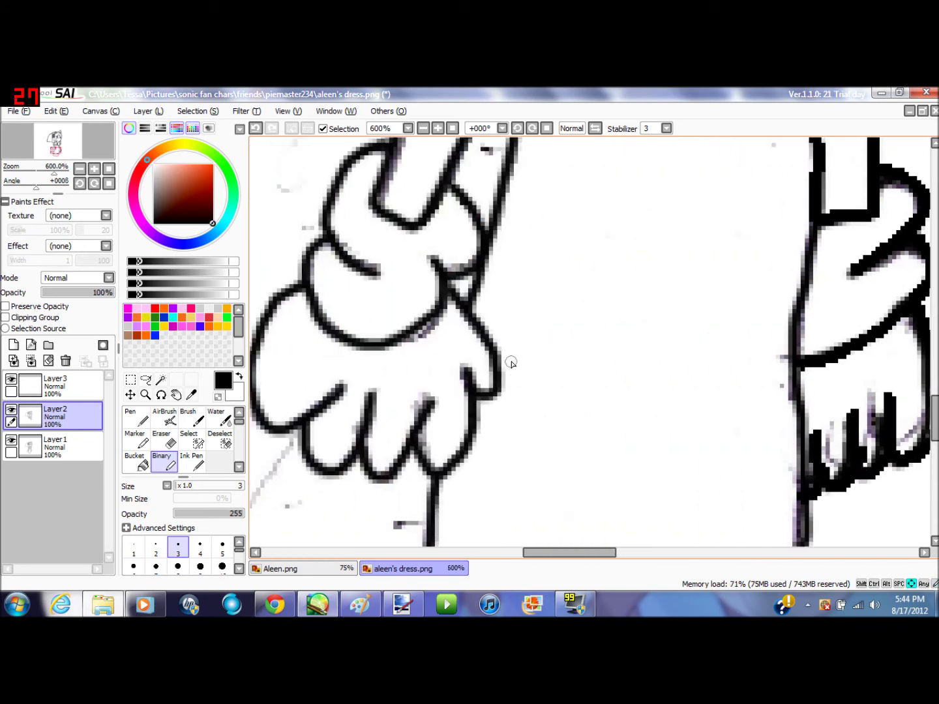
key("Down")
mouse_move(427, 262)
left_mouse_down()
mouse_move(368, 464)
mouse_move(417, 520)
mouse_move(496, 379)
left_mouse_up()
scroll(494, 380, "left", 1)
key("Page_Down")
key("Page_Down")
left_click(11, 440)
left_click(11, 441)
key("minus")
left_click(11, 441)
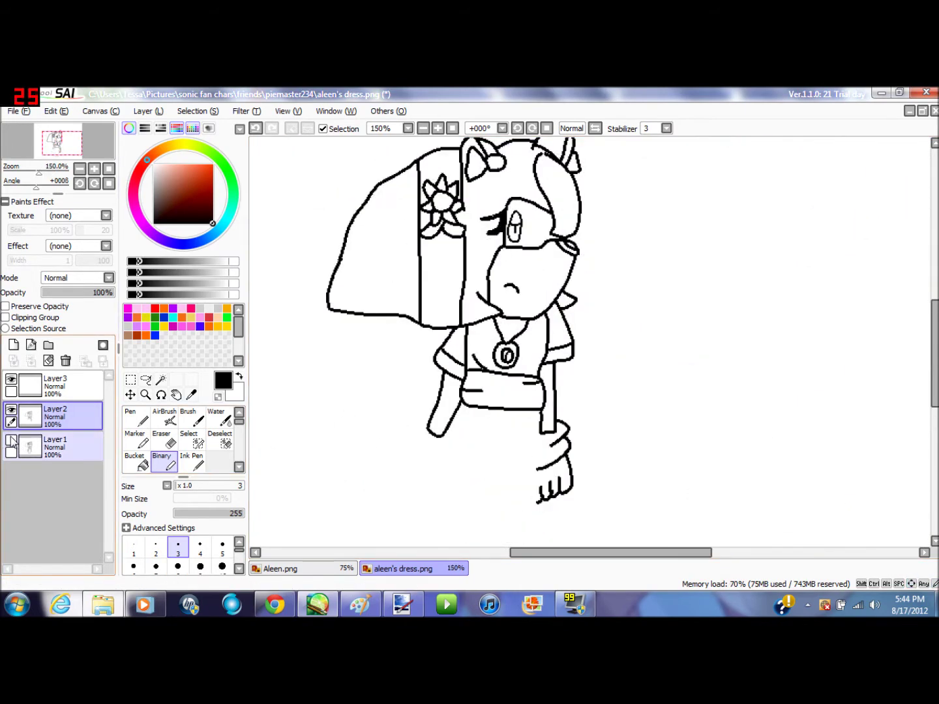
left_click(11, 441)
scroll(535, 388, "up", 4)
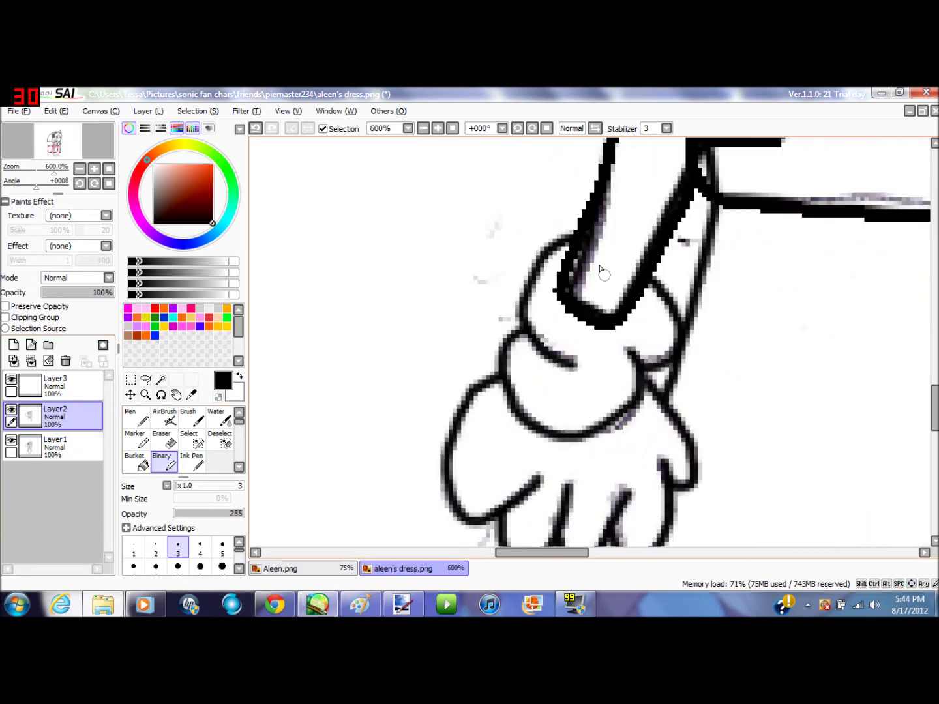
- Trace the left glove's folded cuff, outer edge, fingers and thumb
left_click_drag(531, 267, 576, 370)
mouse_move(501, 333)
left_mouse_down()
mouse_move(510, 421)
mouse_move(622, 413)
left_mouse_up()
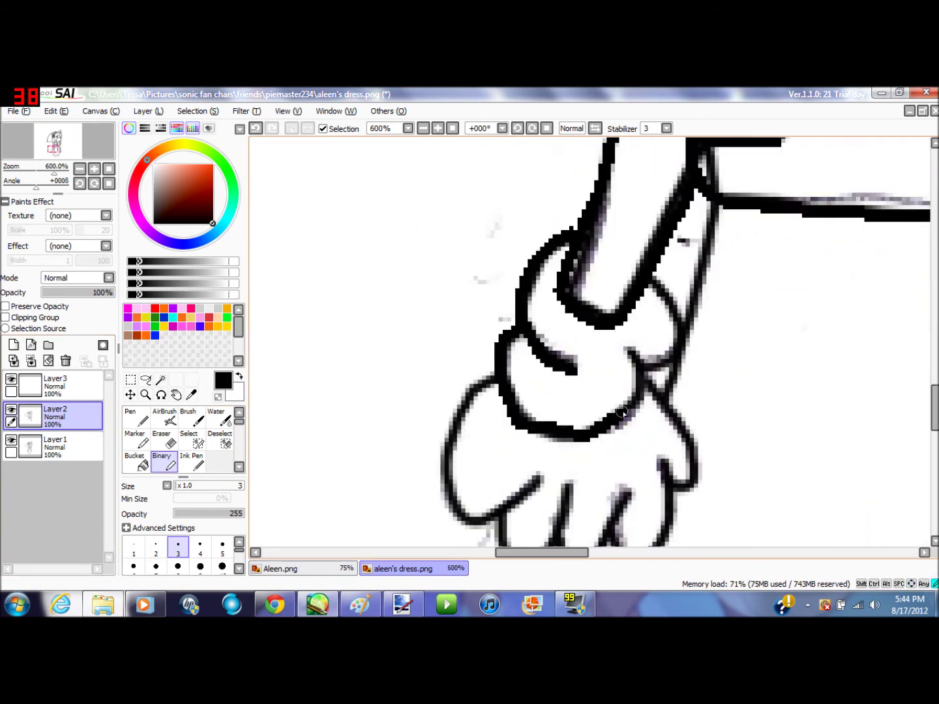
left_click_drag(666, 365, 651, 279)
key("Down")
mouse_move(503, 266)
left_mouse_down()
mouse_move(473, 282)
mouse_move(454, 406)
mouse_move(501, 343)
left_mouse_up()
mouse_move(512, 434)
left_mouse_down()
mouse_move(538, 401)
mouse_move(591, 409)
mouse_move(602, 430)
mouse_move(639, 393)
mouse_move(639, 302)
mouse_move(631, 302)
left_mouse_up()
key("Right")
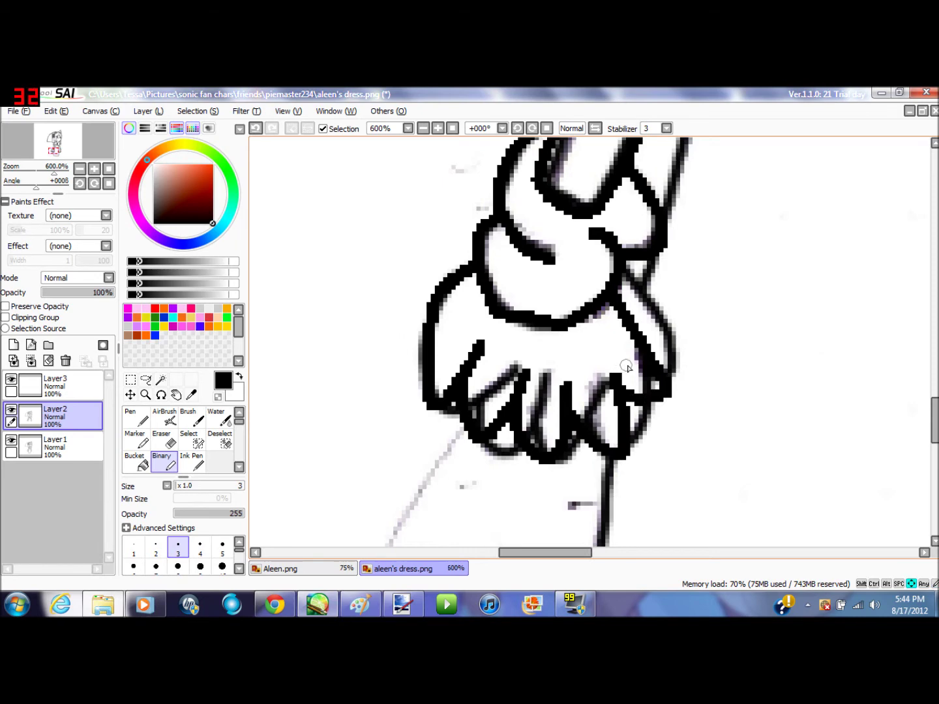
- Trace the skirt's left edge from the sash down to the left glove
key("Up")
left_click_drag(524, 266, 484, 384)
scroll(476, 395, "down", 1)
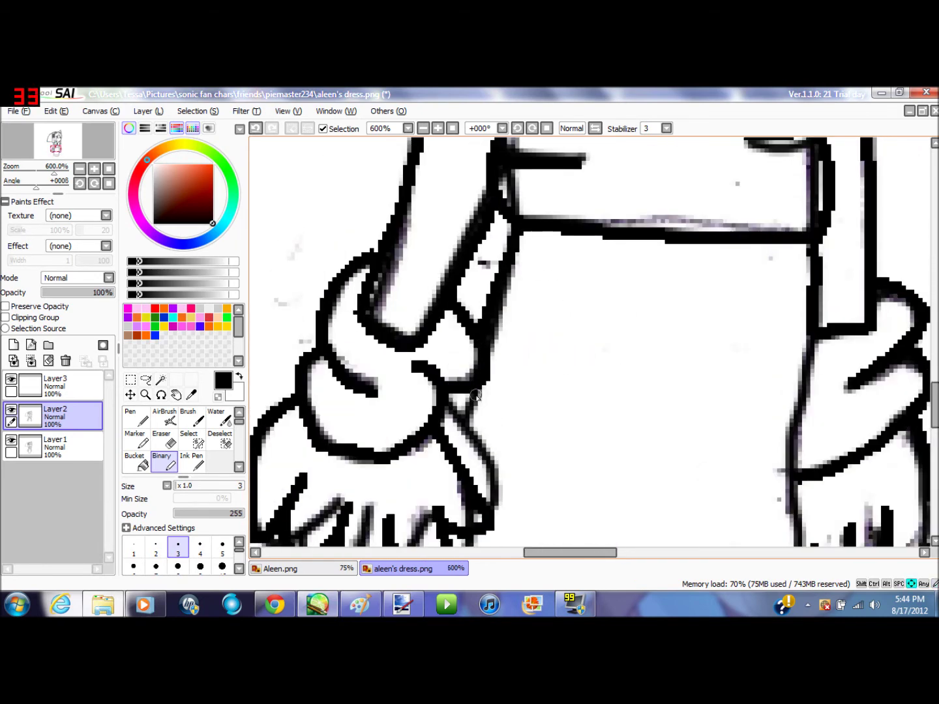
- Draw the lower skirt outline wider than the sketch and add the curved hem band across it
scroll(453, 445, "down", 5)
mouse_move(420, 251)
left_mouse_down()
mouse_move(381, 456)
mouse_move(434, 519)
mouse_move(694, 546)
mouse_move(823, 472)
mouse_move(821, 291)
left_mouse_up()
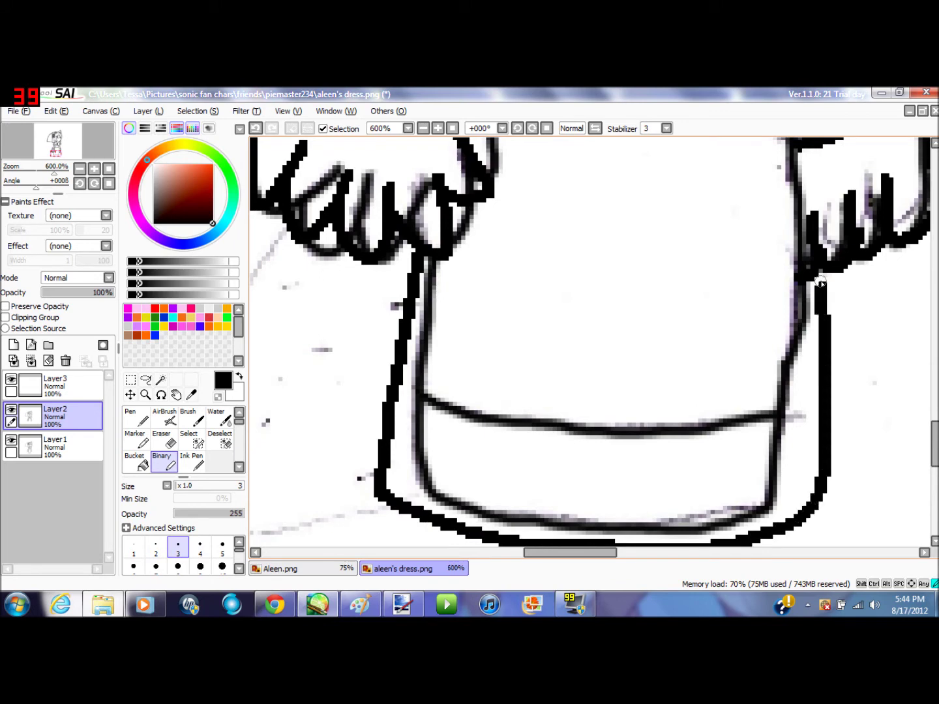
mouse_move(396, 383)
left_mouse_down()
mouse_move(541, 429)
mouse_move(746, 424)
mouse_move(827, 399)
left_mouse_up()
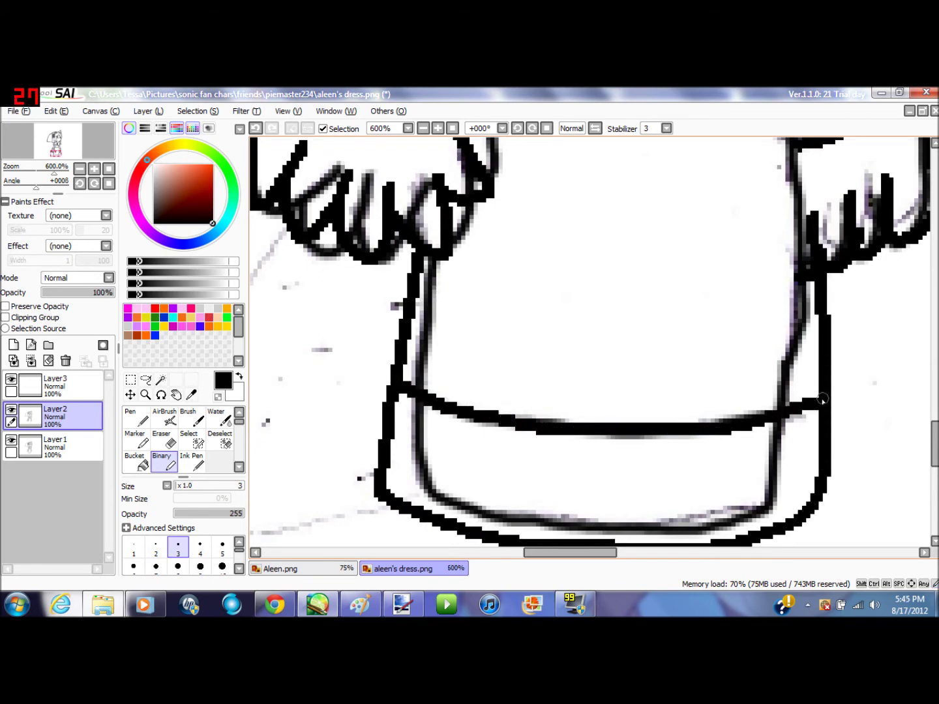
- Trace the skirt's right edge alongside the right glove and check the line art with Layer1 hidden
scroll(815, 401, "down", 3)
key("Up")
key("Up")
key("ctrl+minus")
key("ctrl+minus")
key("ctrl+minus")
left_click(11, 444)
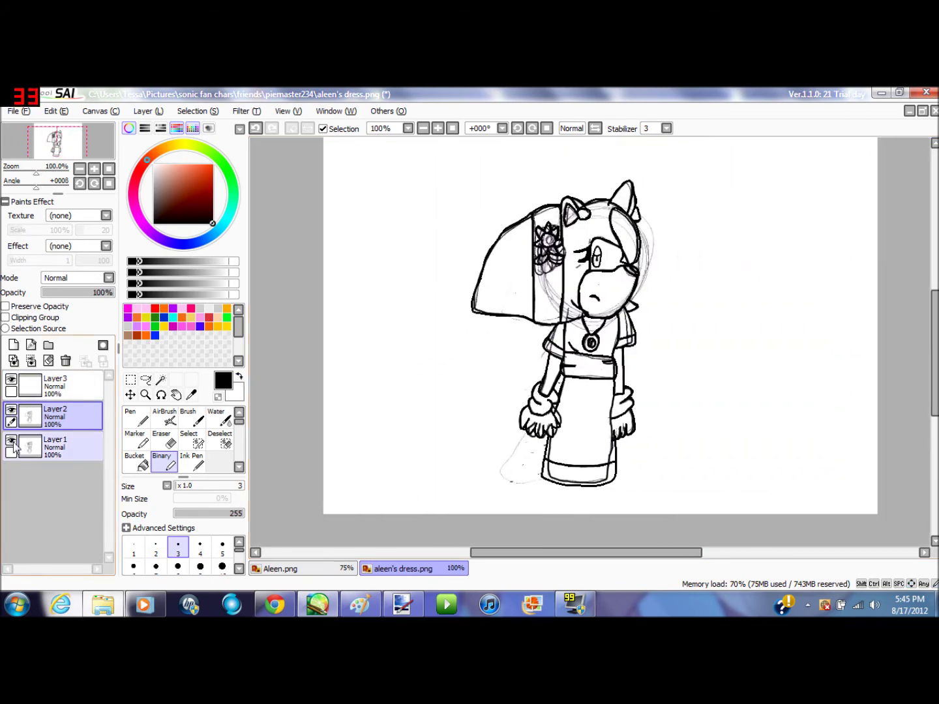
left_click(11, 441)
scroll(588, 499, "up", 4)
key("Up")
key("Up")
scroll(609, 415, "up", 1)
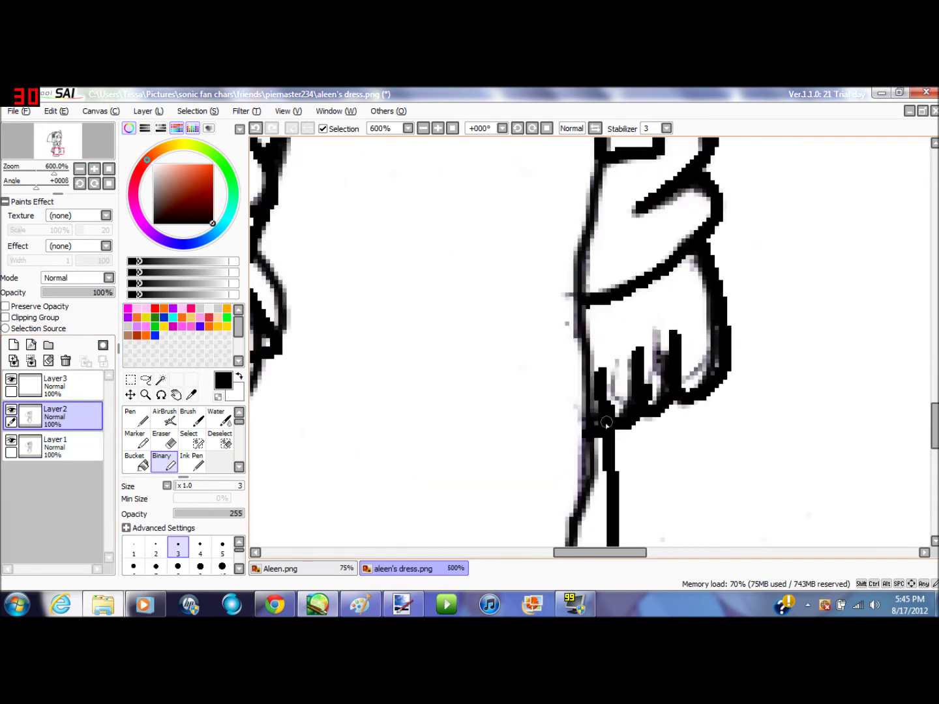
mouse_move(587, 408)
left_mouse_down()
mouse_move(583, 212)
mouse_move(597, 149)
left_mouse_up()
key("ctrl+minus")
left_click(12, 443)
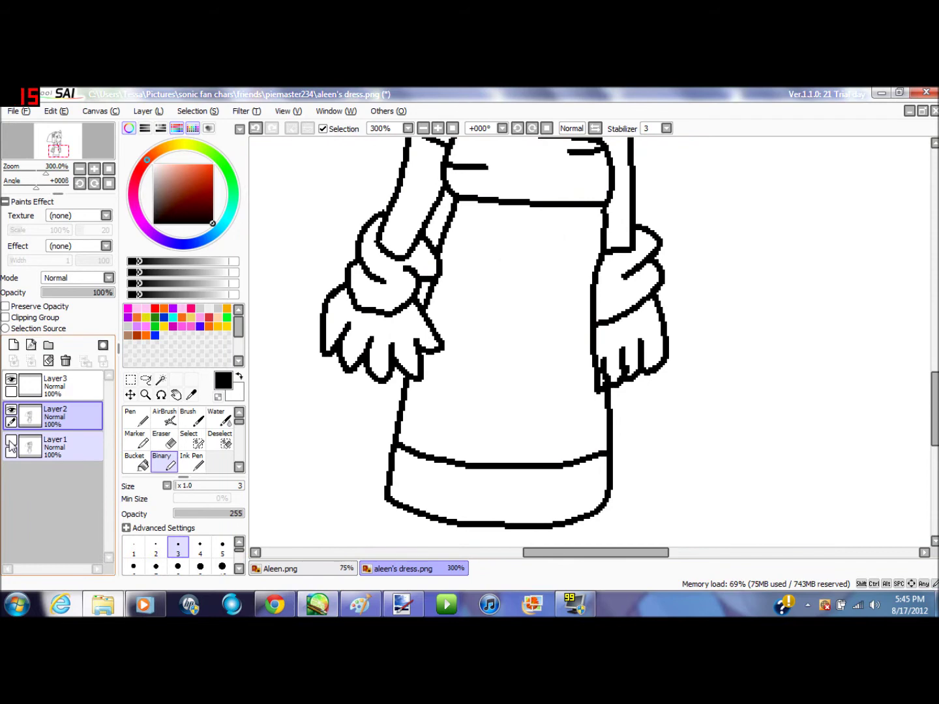
scroll(307, 503, "down", 3)
key("Left")
left_click(11, 443)
- Set the Binary pen size to 1 and trace the thin rounded shape extending from the skirt's left side
key("Left")
key("Left")
key("Left")
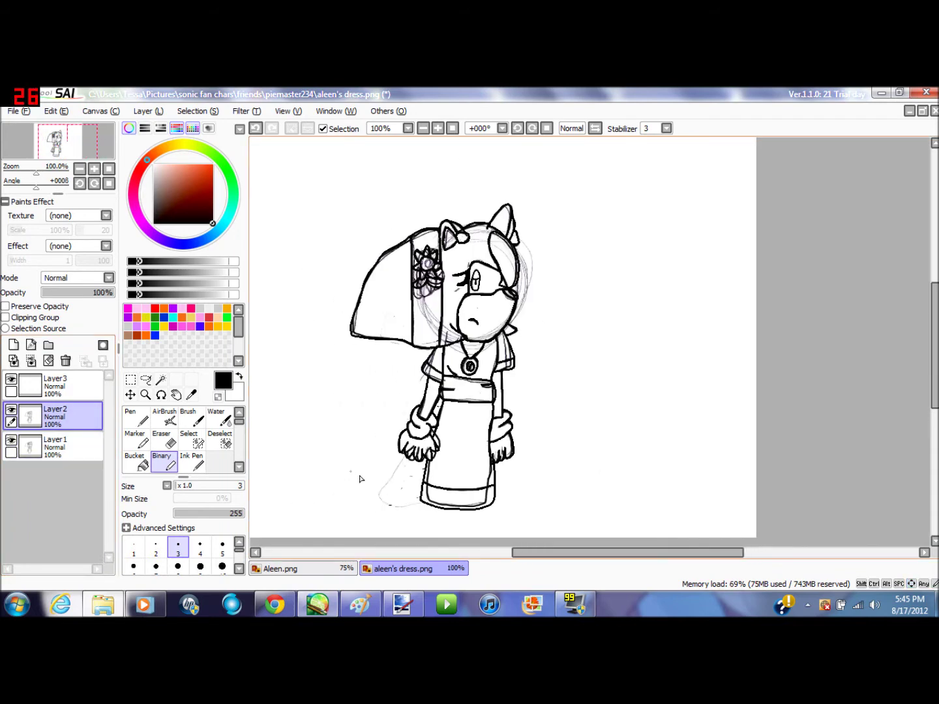
scroll(385, 490, "up", 5)
key("Down")
key("Down")
left_click(134, 547)
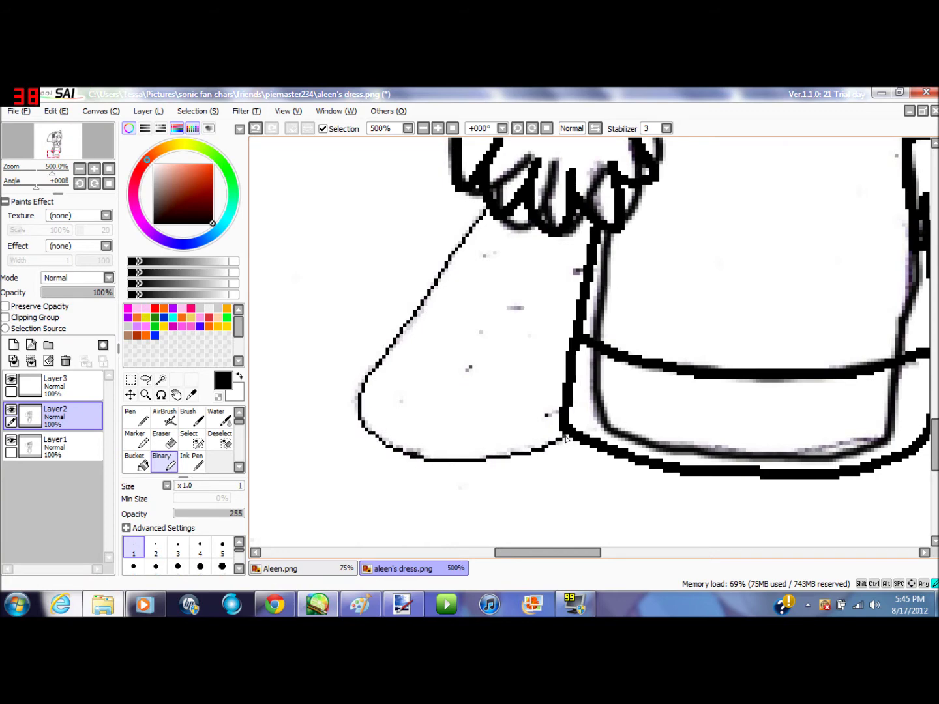
- Scatter single-pixel dots across the inside of the thin-outlined shape beside the skirt
key("Right")
key("Right")
key("Right")
key("Left")
key("Left")
key("Left")
scroll(424, 386, "up", 1)
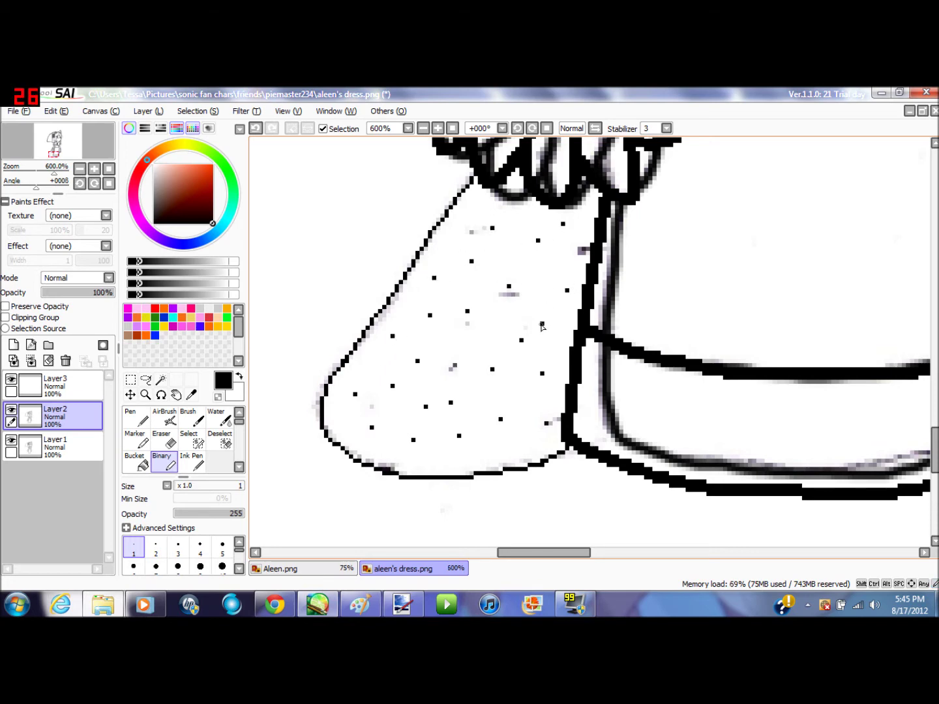
- Check the line art of the whole figure with the Layer1 sketch hidden and shown again
scroll(541, 325, "down", 2)
key("Right")
key("Right")
key("Right")
key("Right")
key("Right")
key("Right")
key("Right")
key("Right")
key("Up")
key("Up")
key("Up")
key("Up")
key("Up")
key("Up")
key("Up")
key("Up")
key("Up")
key("Up")
key("Up")
key("Up")
key("Up")
key("Up")
key("Up")
key("Up")
key("Up")
key("Up")
scroll(727, 443, "down", 2)
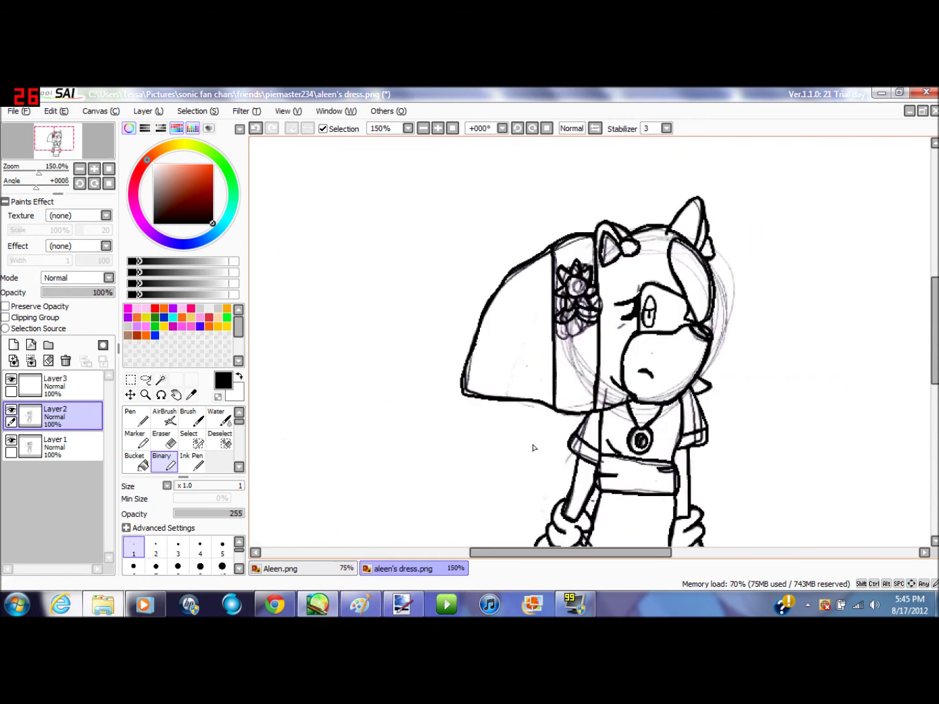
left_click(11, 442)
left_click(11, 442)
key("Right")
left_click(284, 607)
left_click(307, 609)
scroll(510, 392, "up", 2)
scroll(513, 395, "down", 2)
key("Left")
key("Down")
key("Down")
key("Down")
key("Down")
key("Down")
key("Down")
left_click(12, 442)
scroll(446, 444, "down", 1)
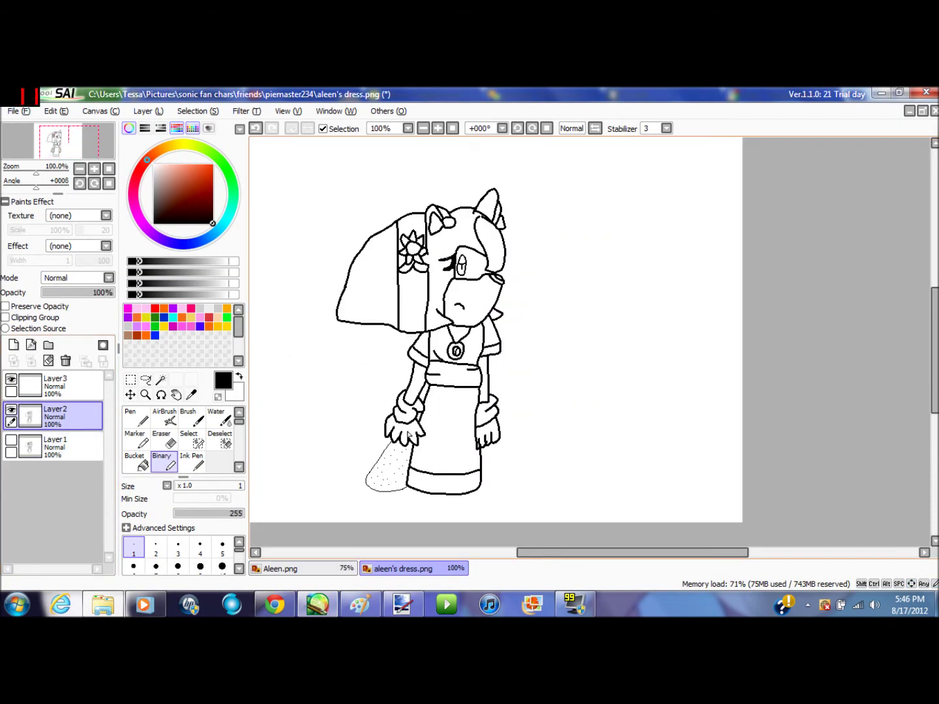
left_click(11, 441)
scroll(486, 444, "up", 1)
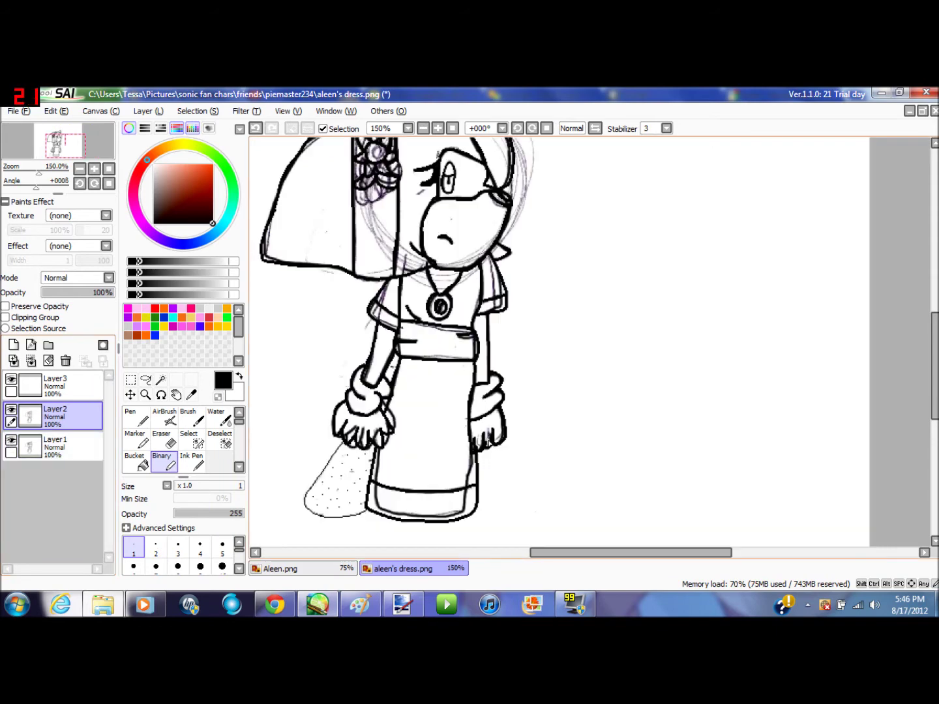
scroll(485, 445, "down", 1)
- Activate Layer1 and prepare the AirBrush with white at size 100
left_click(59, 454)
left_click(155, 165)
left_click(191, 441)
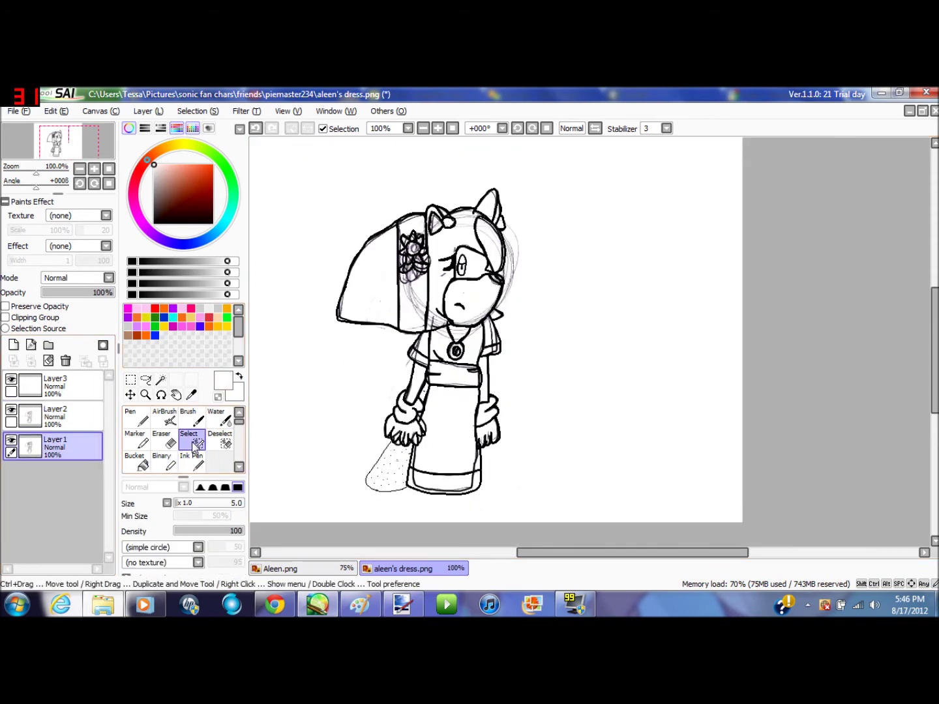
left_click(164, 417)
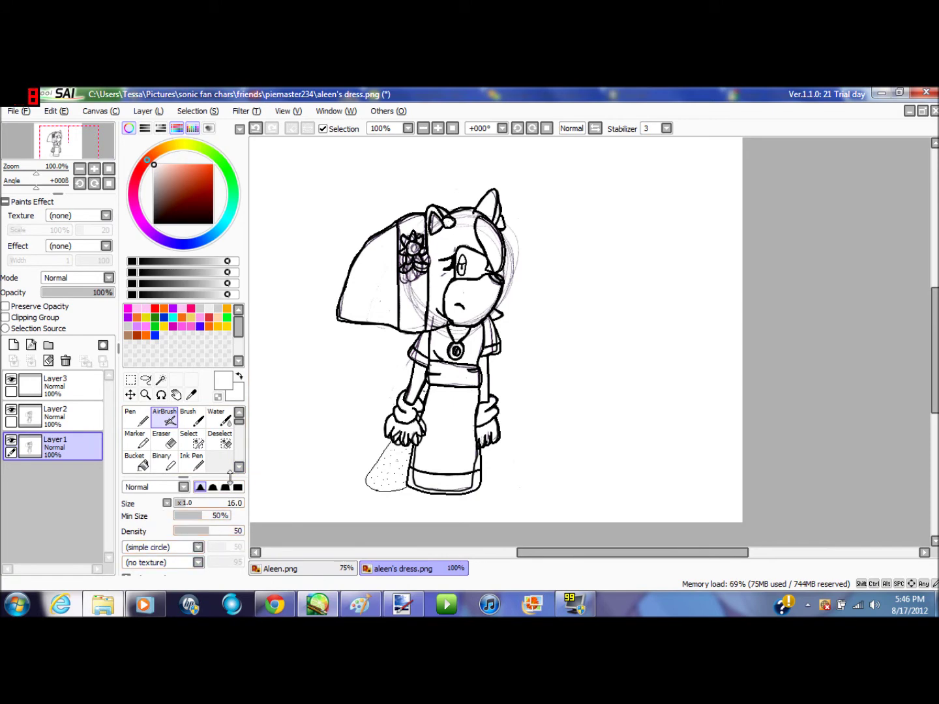
scroll(401, 290, "up", 2)
left_click(138, 420)
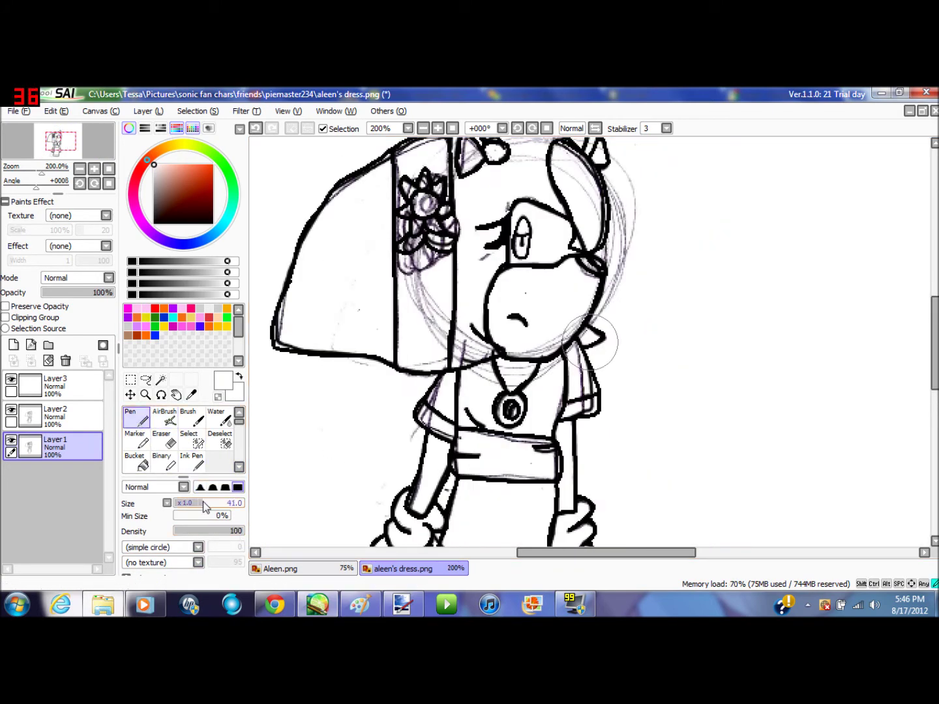
left_click_drag(203, 506, 196, 503)
left_click(167, 503)
left_click(166, 421)
left_click(167, 420)
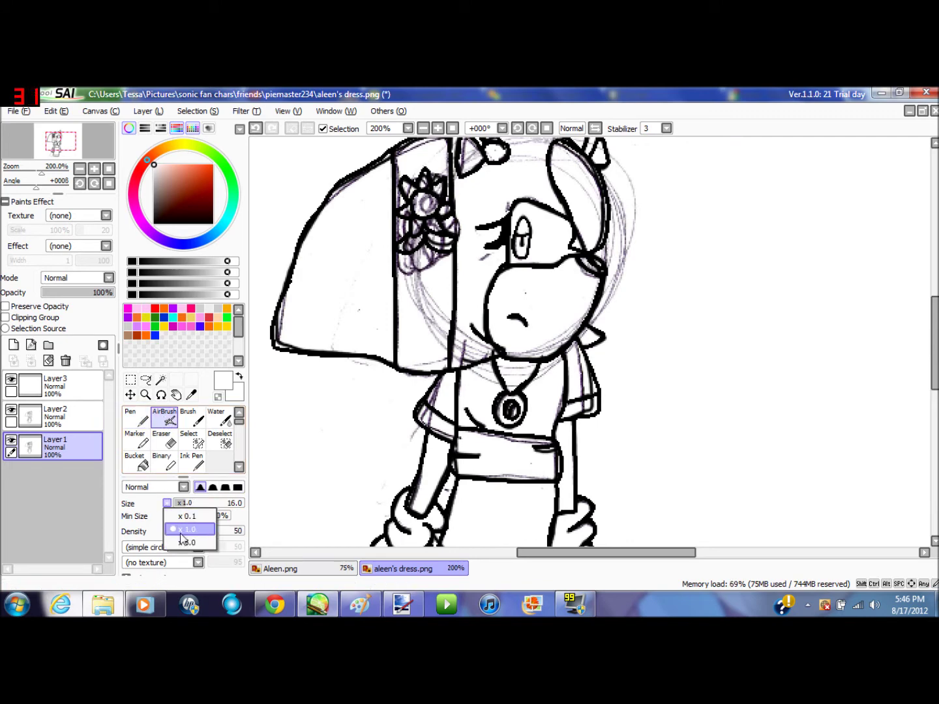
left_click(169, 508)
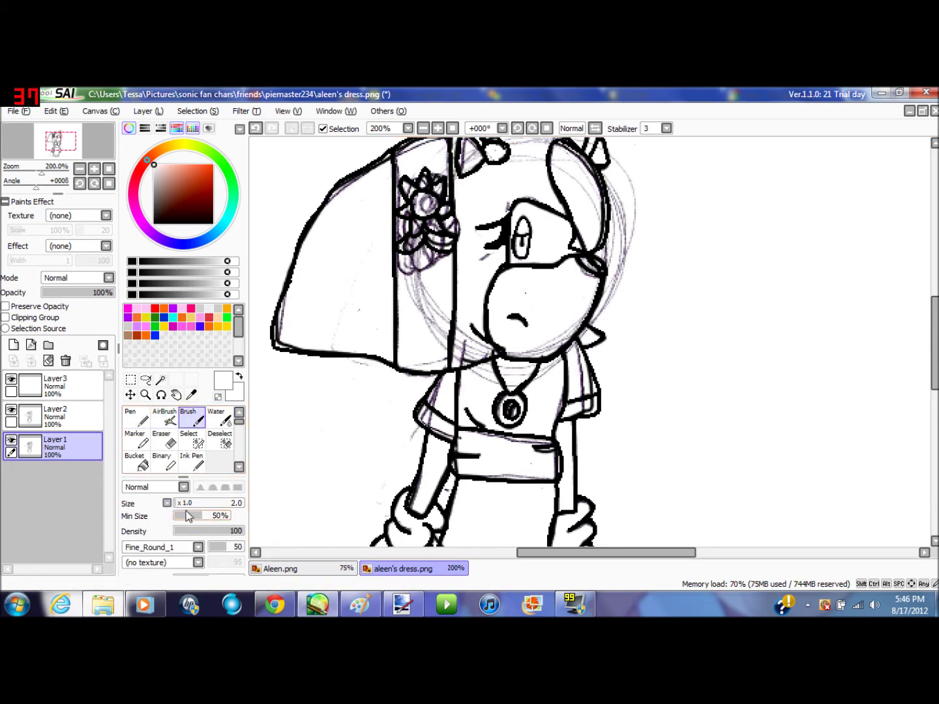
left_click(163, 463)
left_click(164, 419)
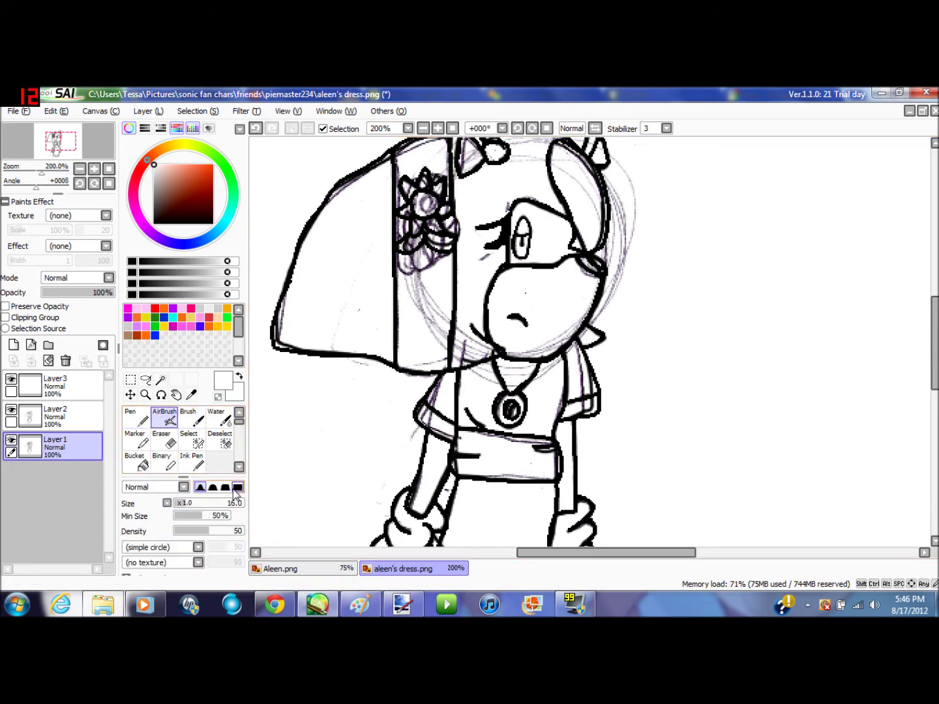
left_click_drag(194, 503, 254, 503)
- Airbrush white over the sketch lines around the figure on Layer1
scroll(496, 385, "down", 2)
mouse_move(471, 366)
left_mouse_down()
mouse_move(404, 373)
mouse_move(592, 275)
mouse_move(489, 506)
mouse_move(488, 470)
mouse_move(425, 329)
left_mouse_up()
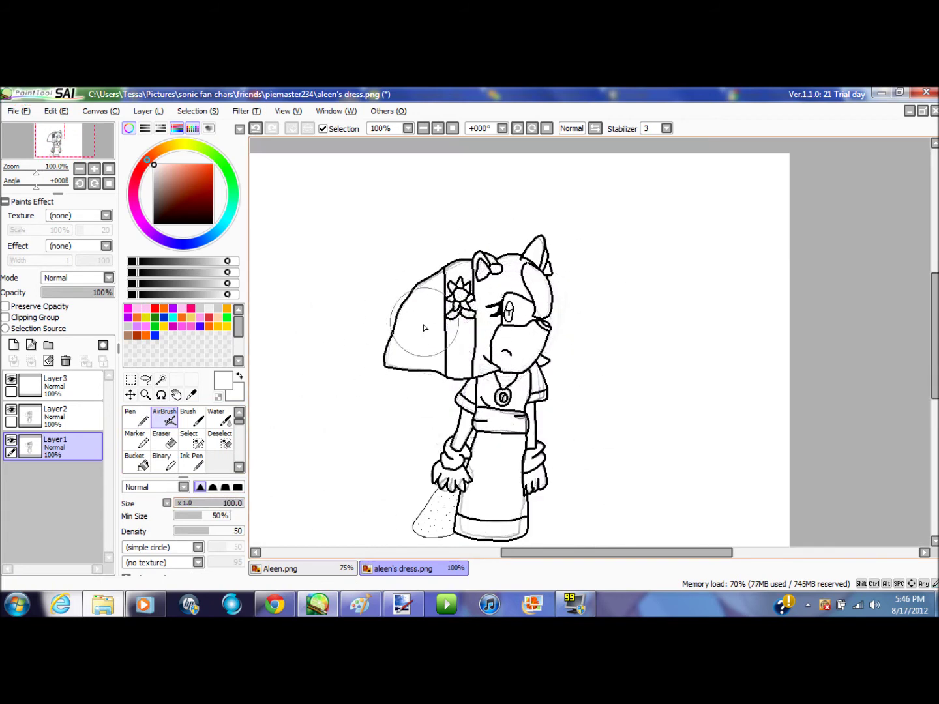
scroll(384, 502, "down", 1)
scroll(312, 488, "up", 1)
- Brush a selection around the whole figure and airbrush white inside it to cover the leftover sketch lines
left_click(196, 442)
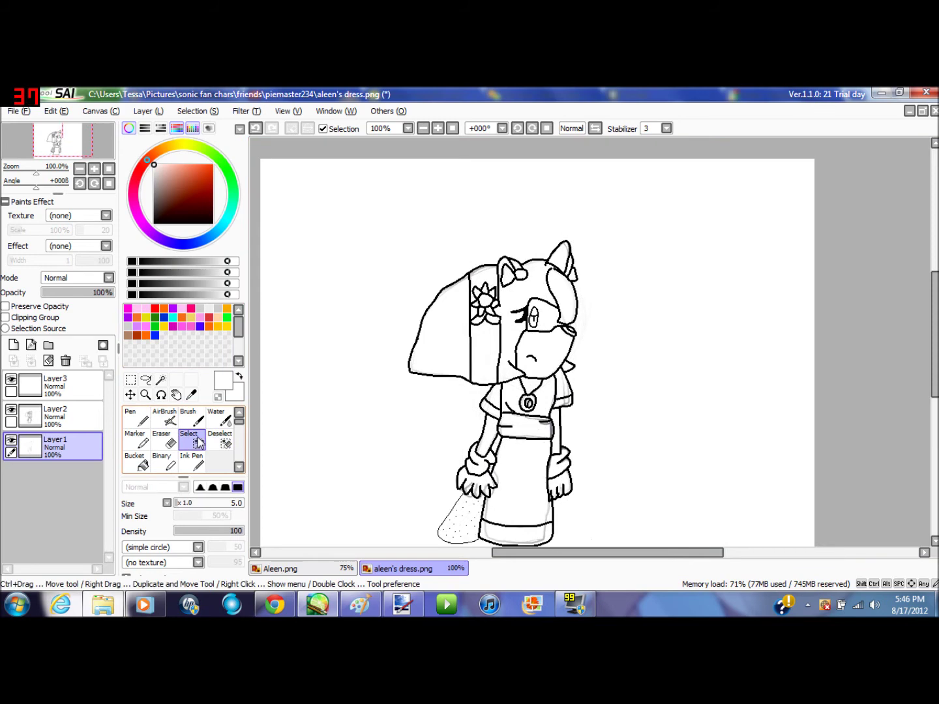
mouse_move(473, 420)
left_mouse_down()
mouse_move(525, 366)
mouse_move(548, 300)
mouse_move(606, 490)
mouse_move(436, 532)
mouse_move(527, 485)
mouse_move(514, 453)
left_mouse_up()
scroll(513, 453, "down", 1)
left_click(165, 418)
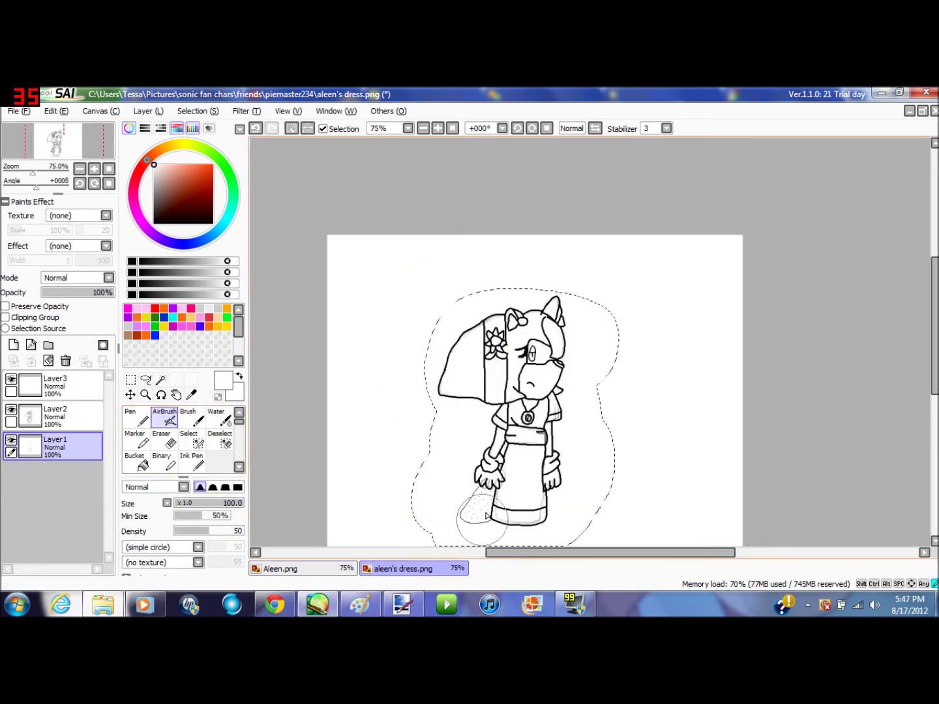
scroll(482, 426, "up", 3)
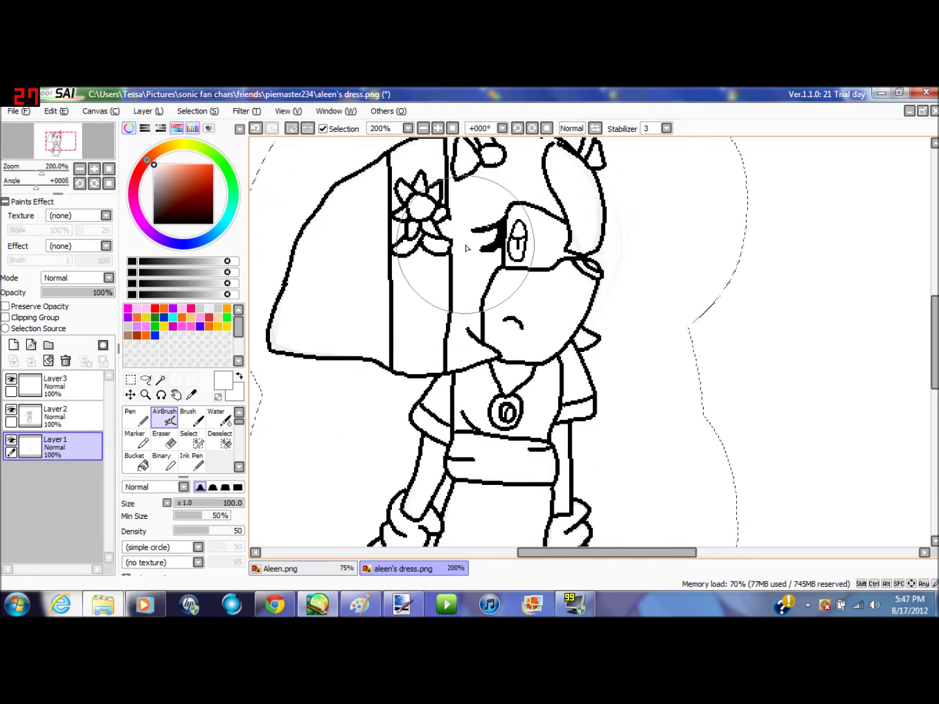
scroll(535, 222, "up", 3)
scroll(628, 202, "up", 1)
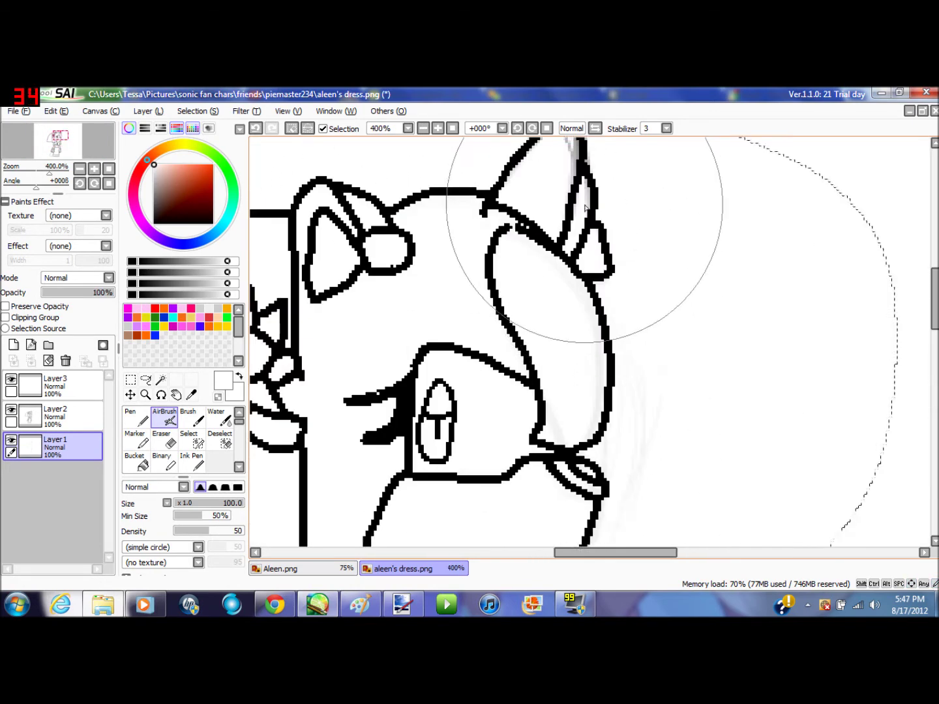
scroll(614, 203, "up", 1)
scroll(306, 368, "left", 3)
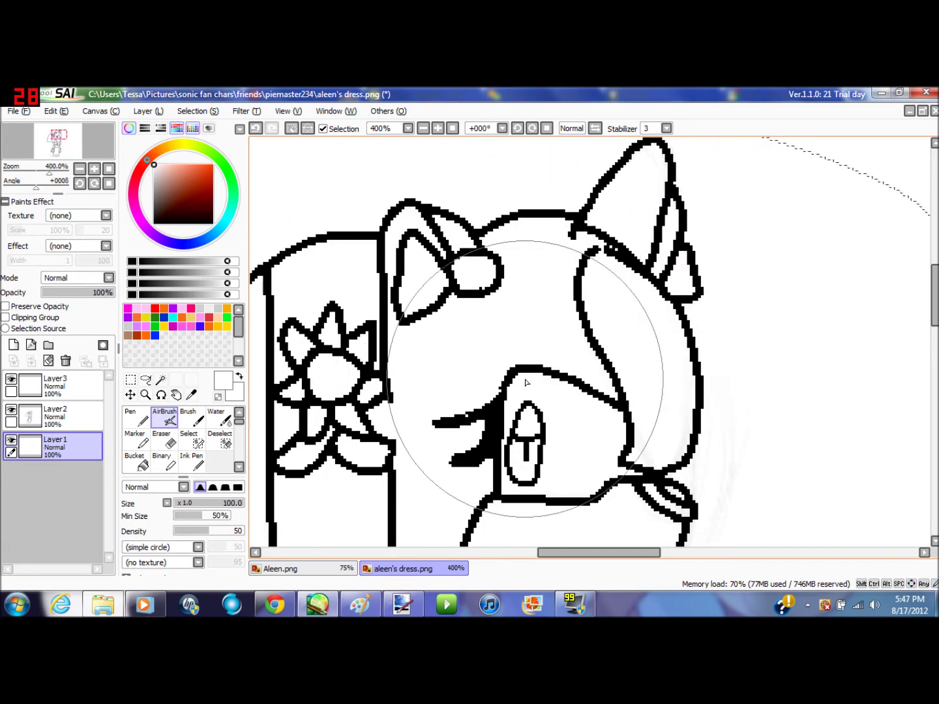
- Close the gap atop the hair lock's outline on Layer2 with the black Binary pen, and set the pen size to 2
left_click(165, 465)
left_click(73, 420)
left_click(200, 203)
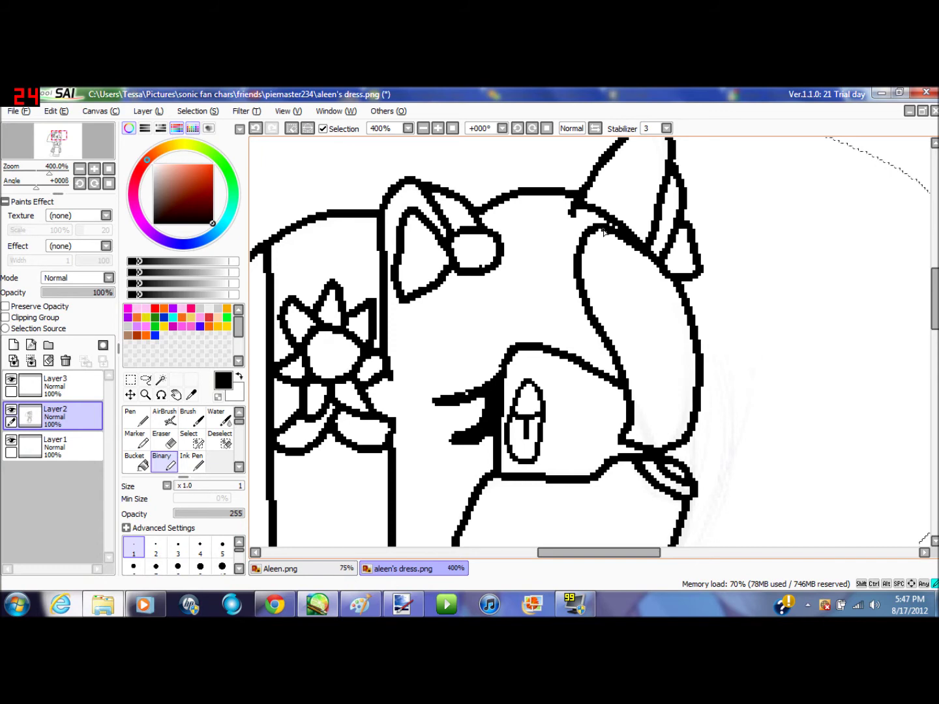
scroll(556, 295, "down", 1)
key("Down")
key("Left")
key("Left")
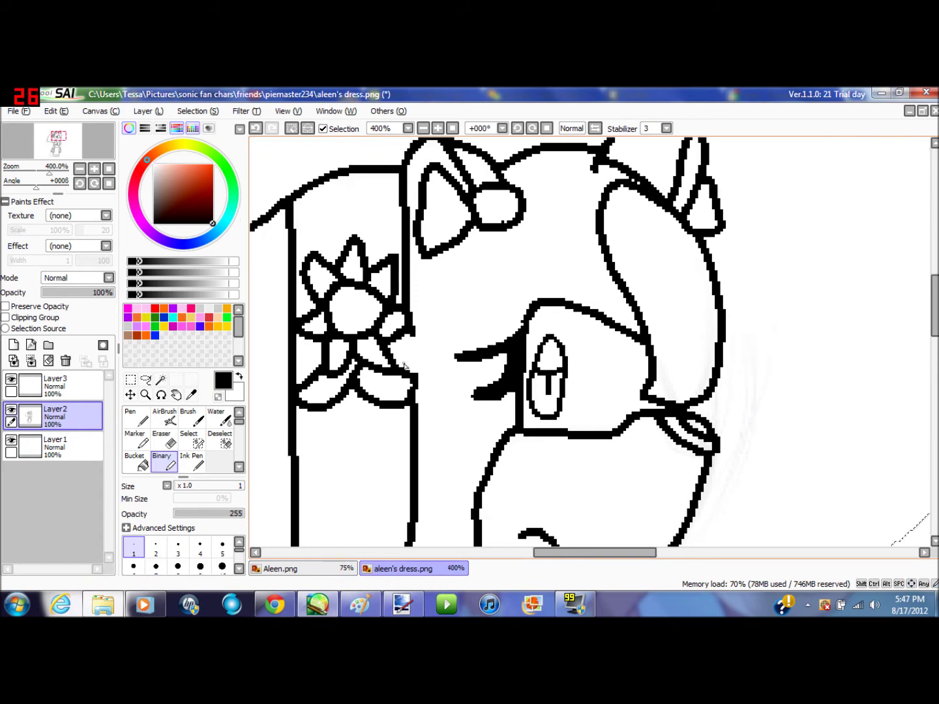
left_click(158, 548)
scroll(431, 331, "down", 2)
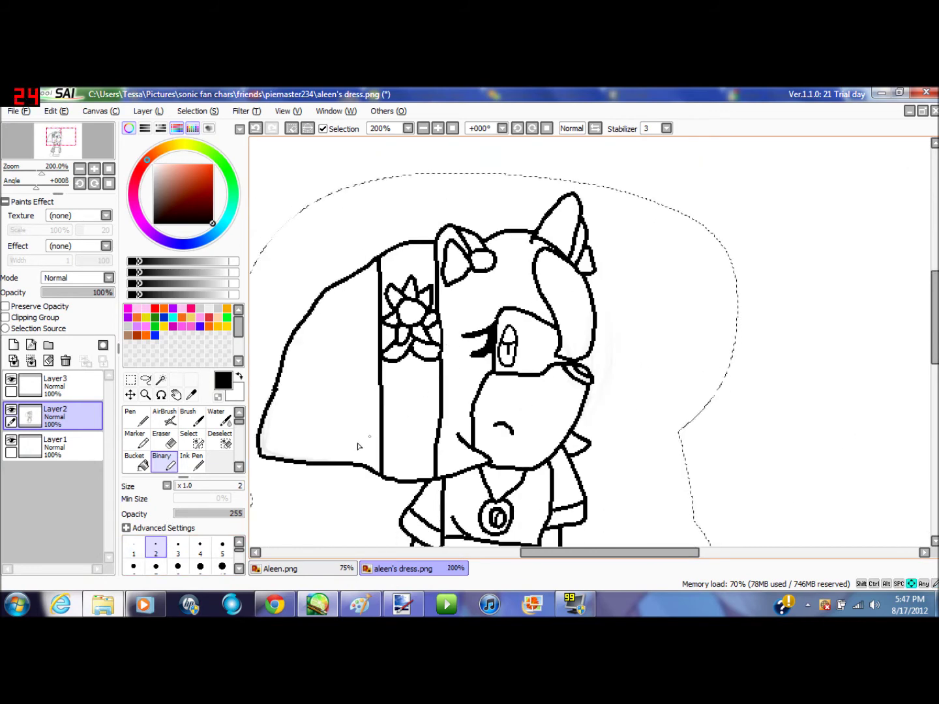
- Return to Layer1 and airbrush white over the remaining sketch traces around the head and dress
left_click(72, 449)
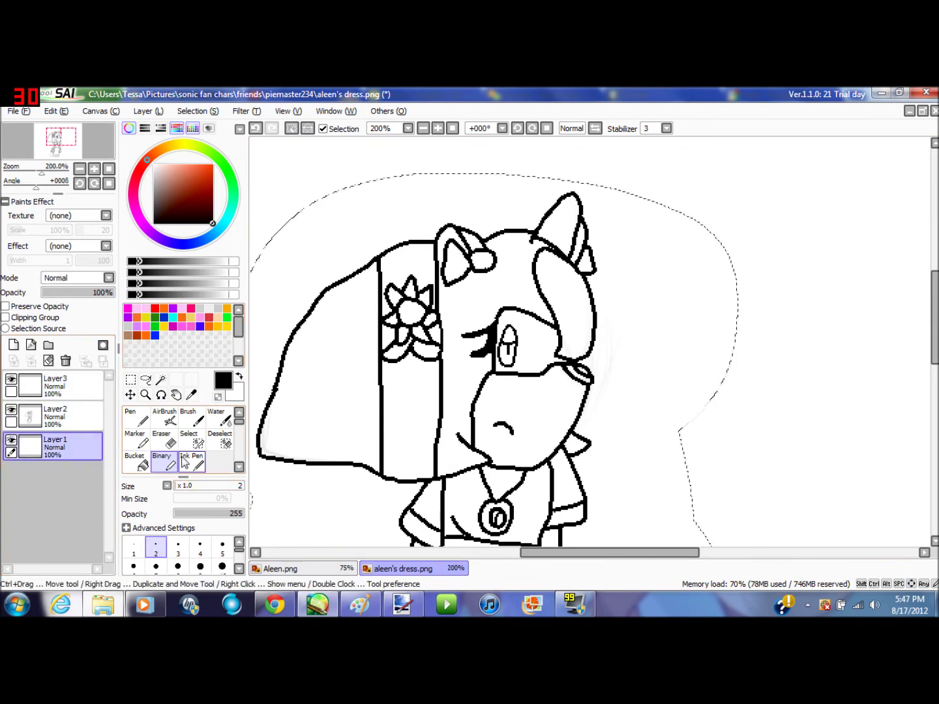
left_click(189, 441)
left_click(165, 418)
left_click_drag(471, 392, 577, 339)
left_click(255, 129)
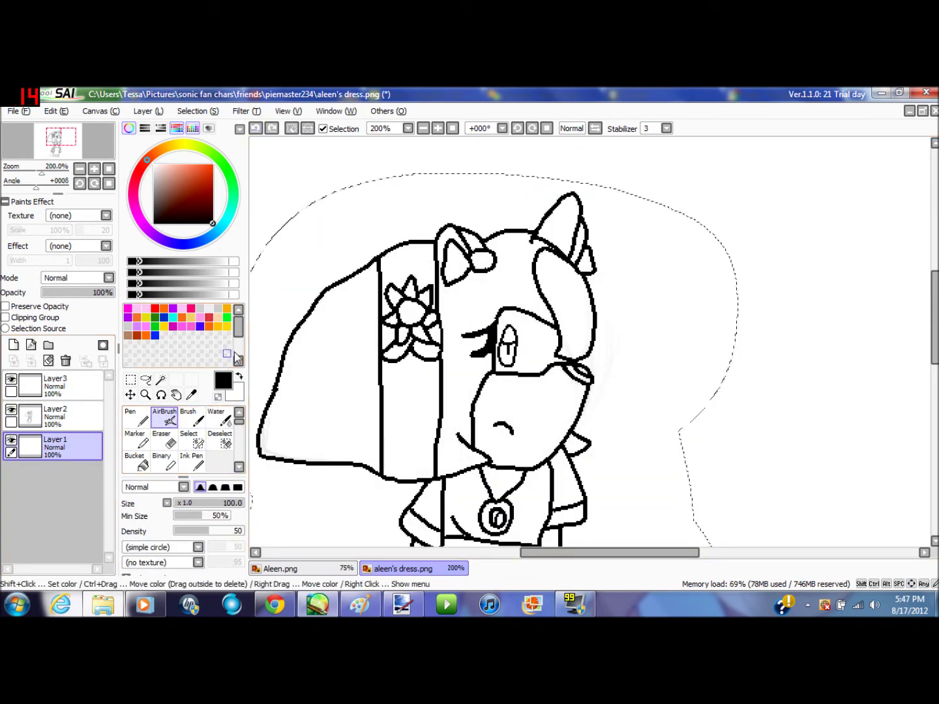
left_click(193, 442)
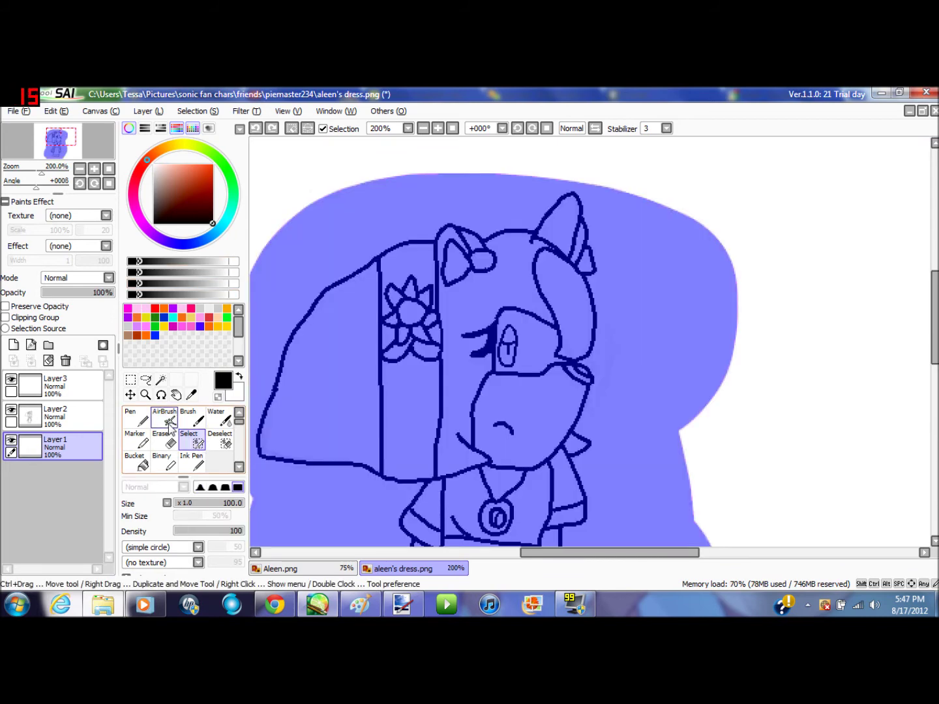
left_click(164, 417)
left_click(170, 171)
left_click(155, 164)
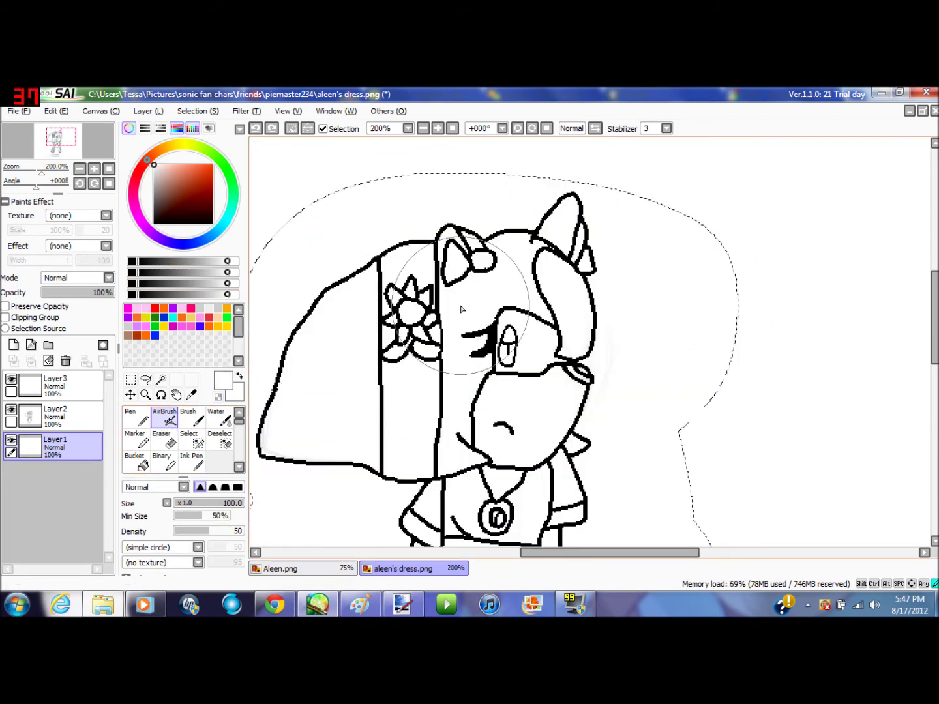
scroll(487, 448, "down", 5)
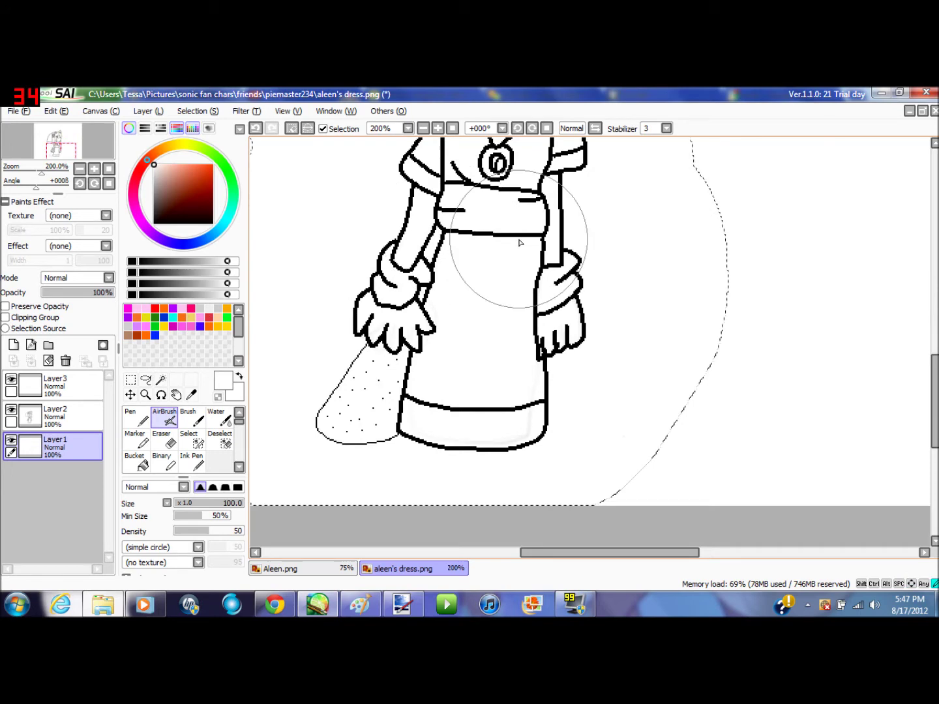
scroll(519, 241, "up", 4)
scroll(538, 310, "down", 2)
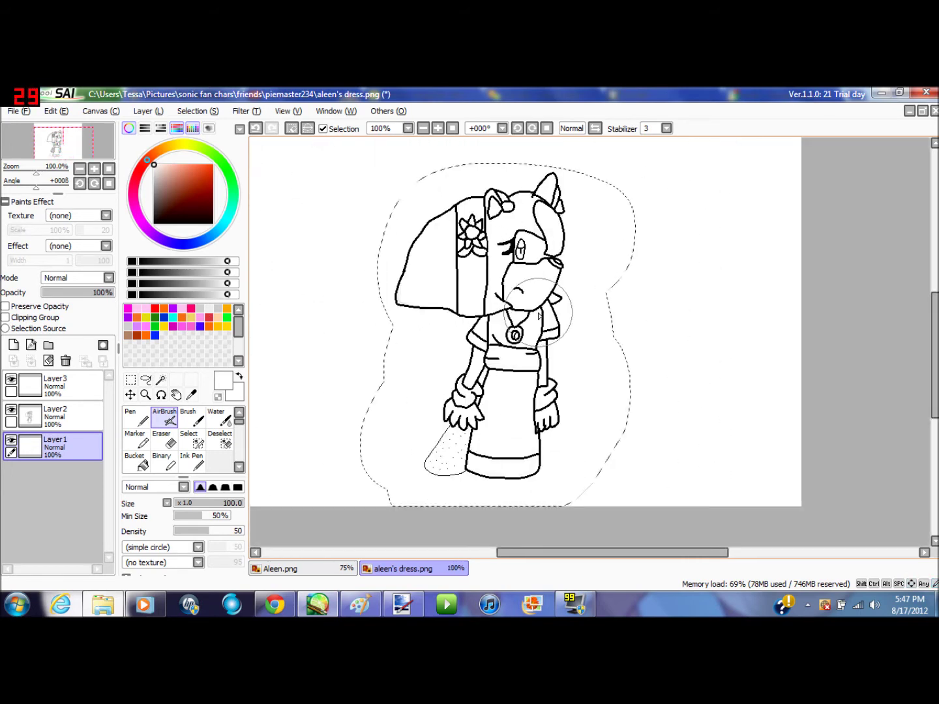
- Switch to Layer3 and clear the selection around the figure with the Deselect brush
left_click(50, 396)
scroll(701, 308, "up", 1)
scroll(625, 343, "down", 1)
left_click(223, 444)
left_click_drag(496, 333, 570, 302)
- Examine the cleaned line art from the head down to the skirt hem
scroll(392, 325, "up", 1)
key("minus")
scroll(390, 325, "up", 1)
key("Up")
key("Up")
key("Up")
key("Up")
key("Up")
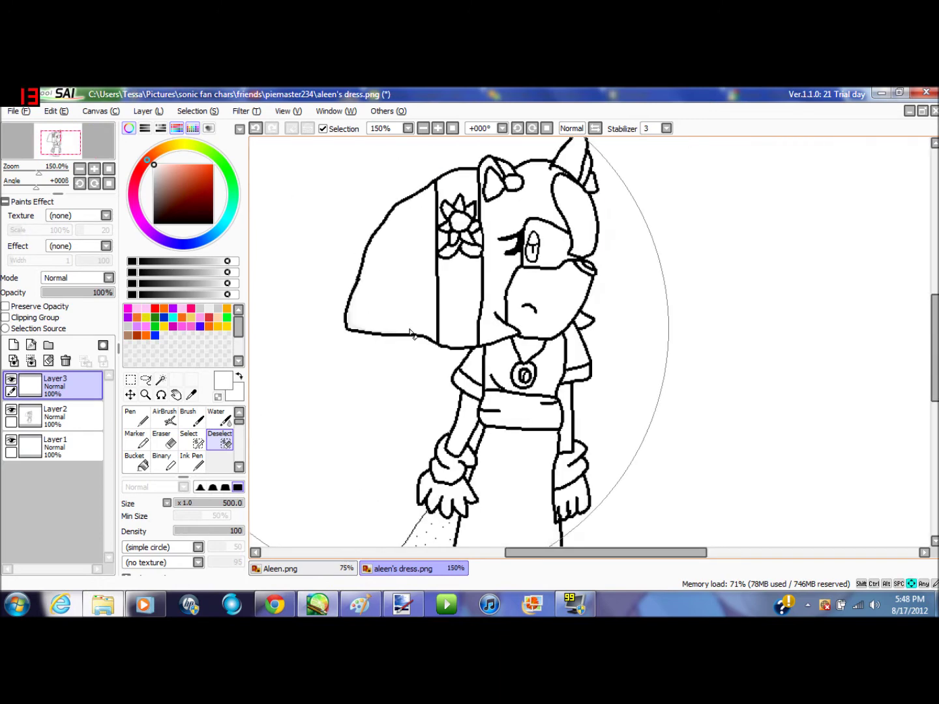
key("Down")
key("Down")
key("Down")
key("Down")
key("Down")
key("Down")
key("Down")
key("Right")
key("Right")
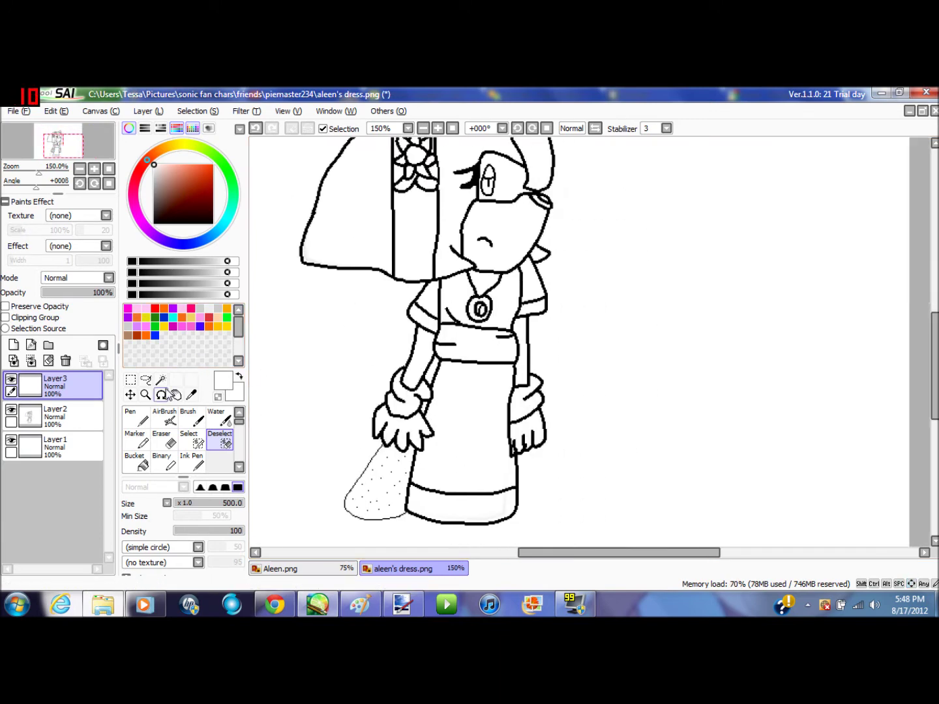
- Select the skirt, dress top and left sleeve on Layer2 with the Magic Wand
left_click(161, 380)
key("plus")
left_click(495, 445)
left_click(256, 130)
left_click(56, 416)
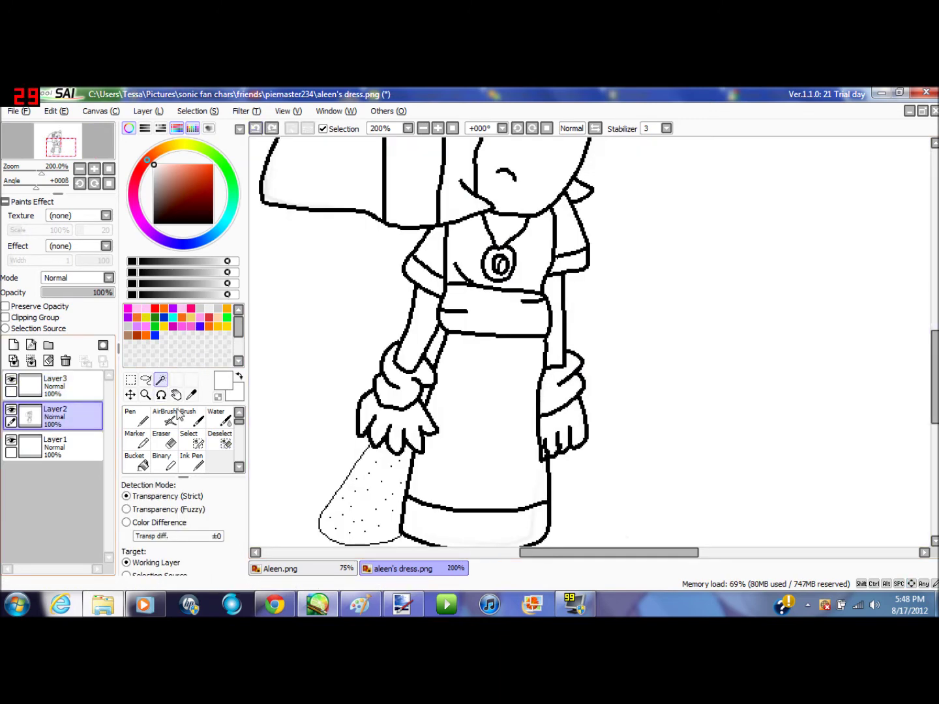
left_click(479, 413)
key("plus")
left_click(443, 285)
left_click(429, 308)
scroll(510, 350, "up", 2)
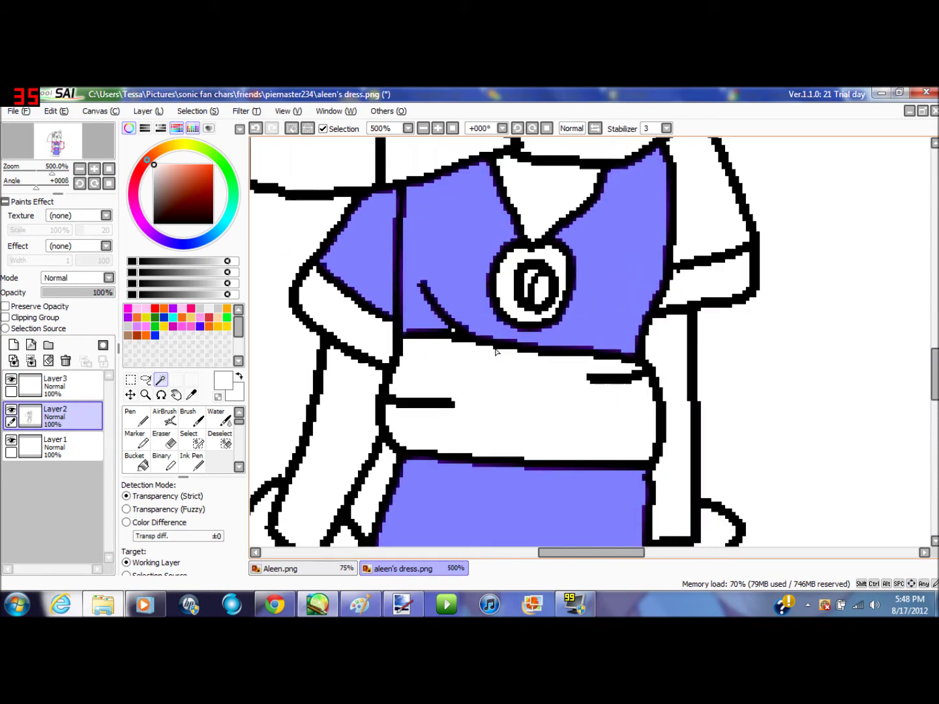
- Add the right sleeve, the area inside the necklace and the headpiece's flower band to the Magic Wand selection
scroll(614, 391, "down", 2)
key("Up")
left_click(660, 315)
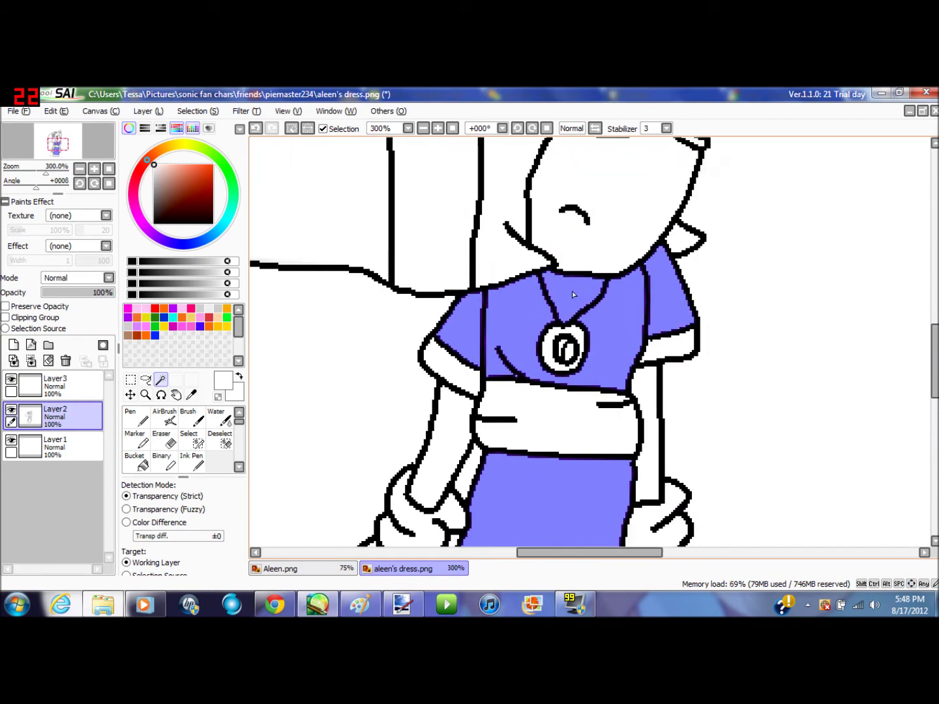
key("minus")
scroll(572, 314, "up", 5)
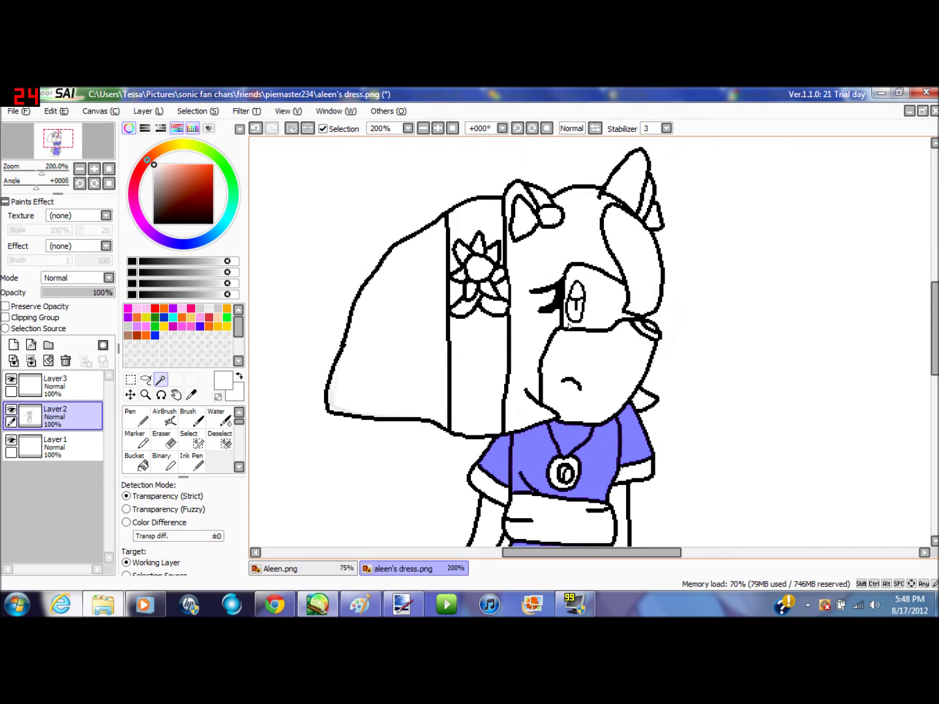
left_click(477, 365)
key("minus")
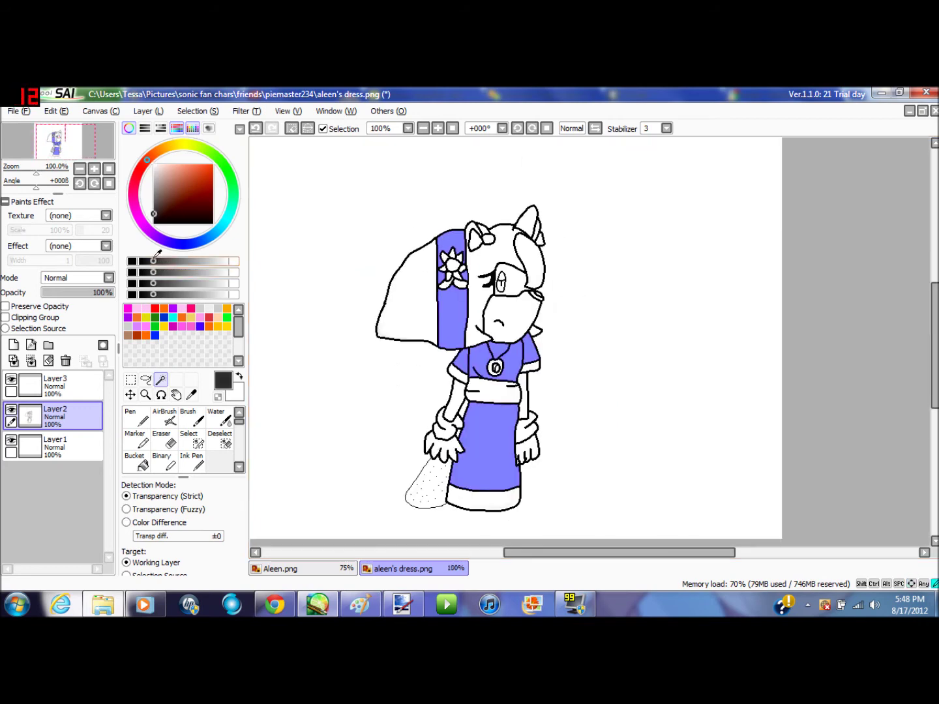
left_click(165, 419)
scroll(466, 469, "right", 1)
mouse_move(465, 470)
left_mouse_down()
mouse_move(396, 437)
mouse_move(427, 437)
left_mouse_up()
left_click(256, 129)
- Fill the skirt, dress top, both sleeves, area inside the necklace and lower flower band with dark gray using the Bucket
left_click(139, 462)
left_click(473, 462)
scroll(470, 461, "up", 1)
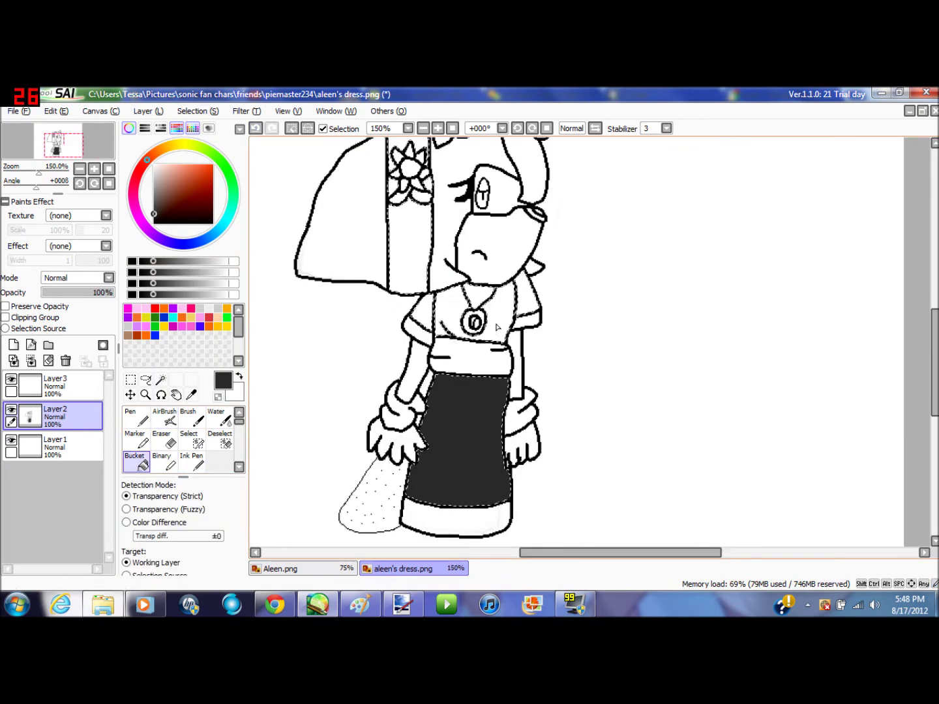
left_click(497, 327)
left_click(529, 302)
left_click(422, 316)
left_click(478, 295)
scroll(466, 290, "down", 1)
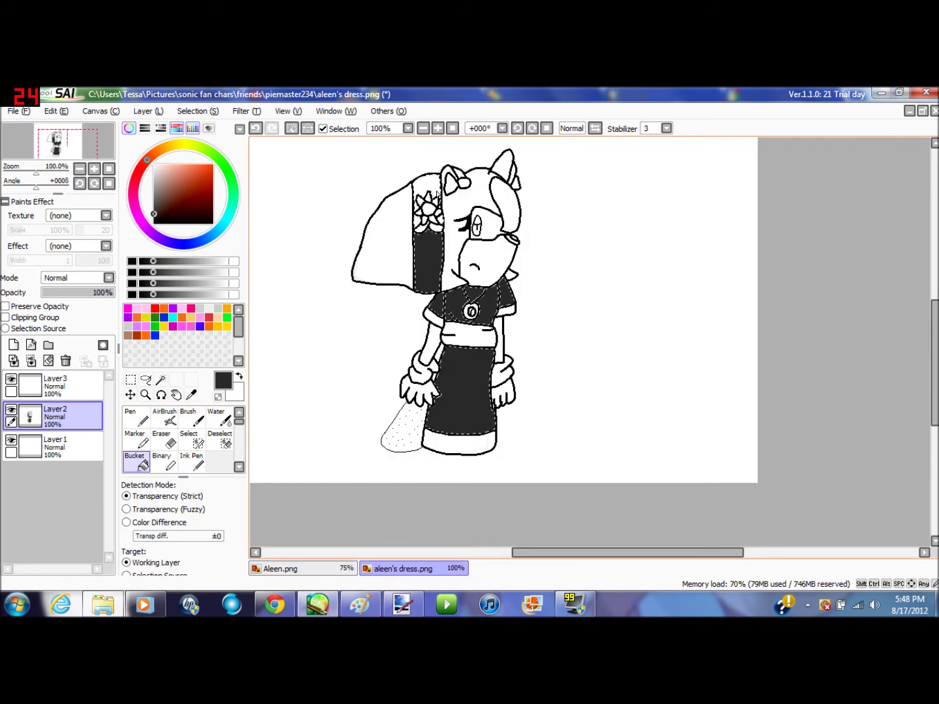
- Fill the remaining parts of the headpiece band around the flower with dark gray and switch to the Select brush
left_click(434, 185)
scroll(443, 215, "up", 2)
left_click(400, 224)
scroll(618, 501, "down", 1)
scroll(545, 465, "up", 1)
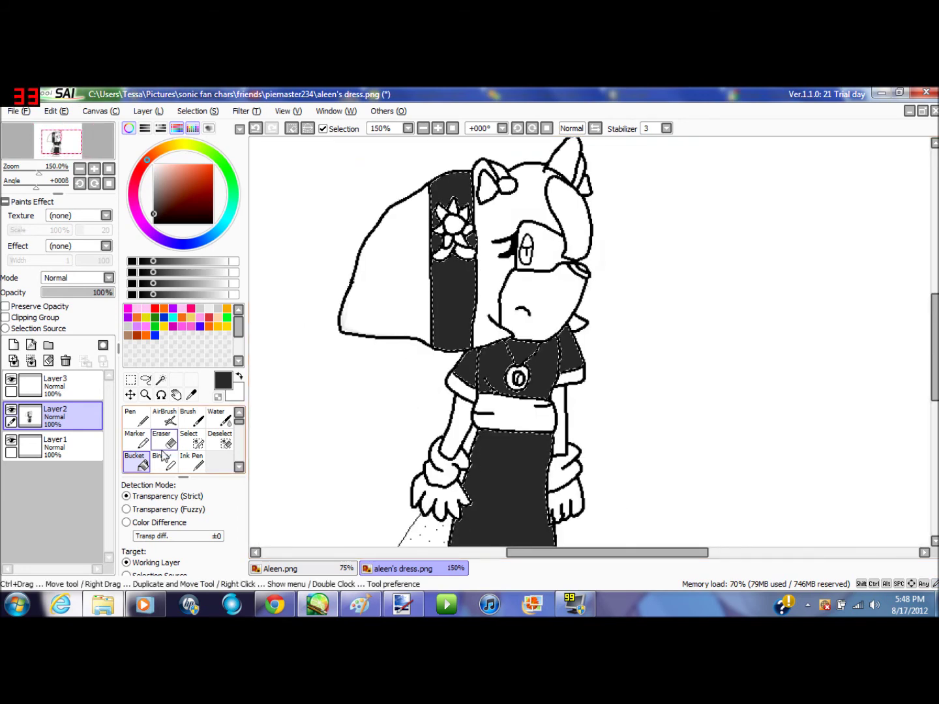
left_click(192, 440)
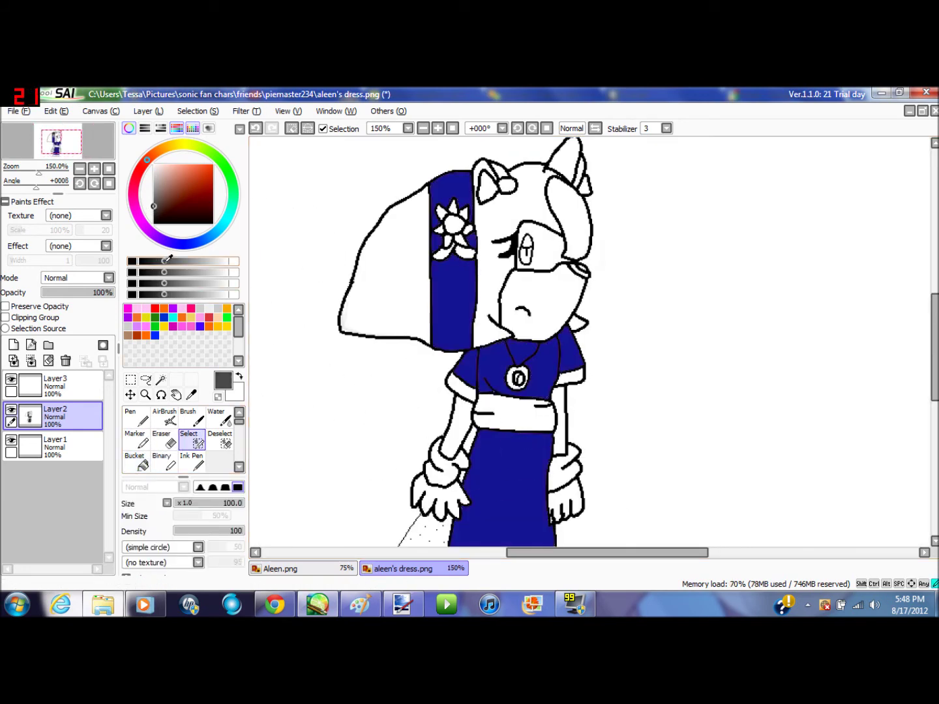
- Shade the right side of the dress top and the right sleeve with lighter gray using the AirBrush at size 13
left_click(165, 418)
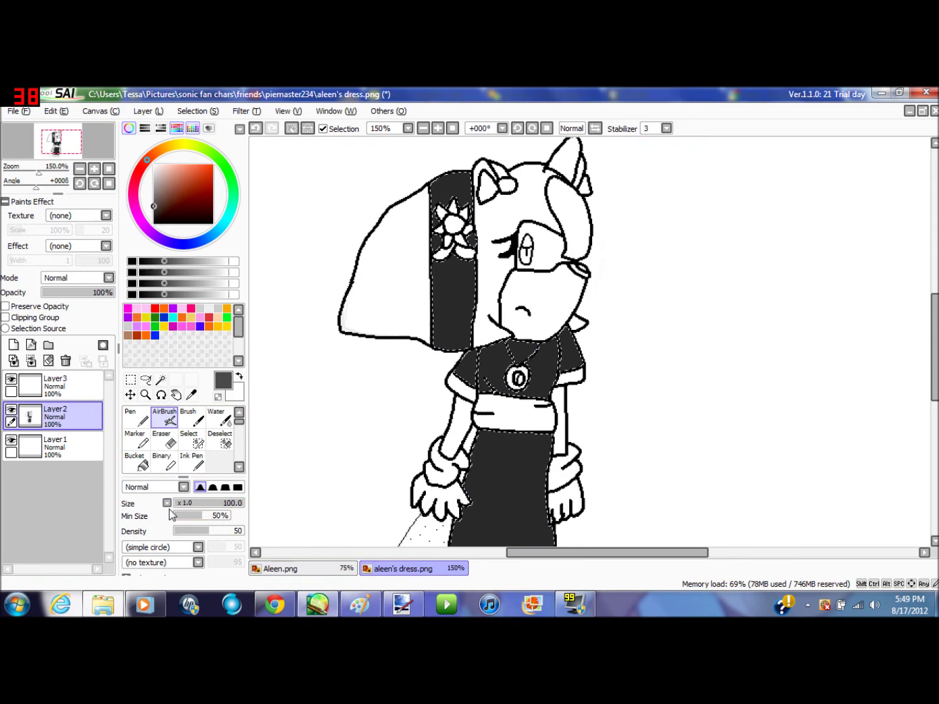
left_click(199, 561)
left_click(200, 562)
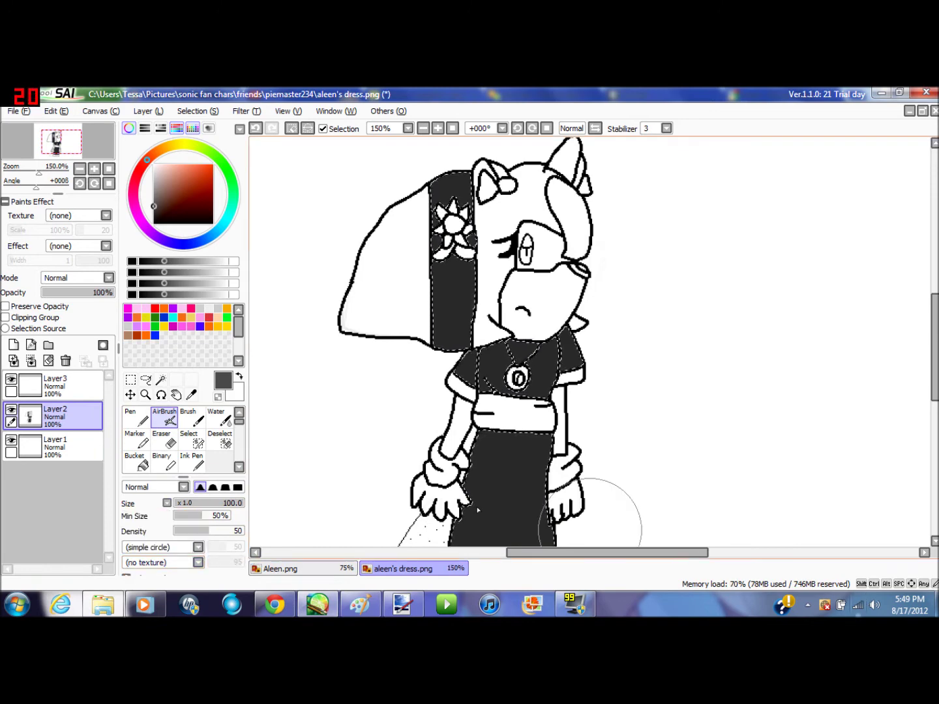
left_click_drag(200, 503, 186, 505)
scroll(516, 323, "up", 2)
mouse_move(631, 411)
left_mouse_down()
mouse_move(638, 379)
mouse_move(615, 343)
left_mouse_up()
mouse_move(457, 368)
left_mouse_down()
mouse_move(567, 467)
mouse_move(597, 381)
left_mouse_up()
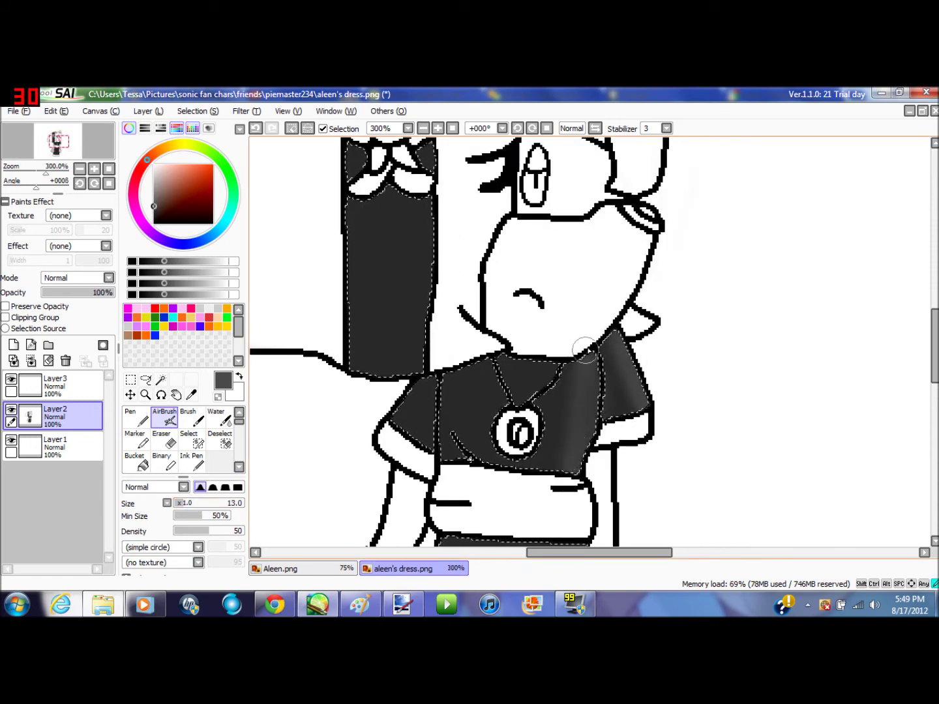
- Airbrush lighter gray highlights along the right side of the headpiece band, below and above the flower
scroll(594, 390, "down", 2)
scroll(538, 375, "up", 2)
left_click_drag(479, 384, 478, 255)
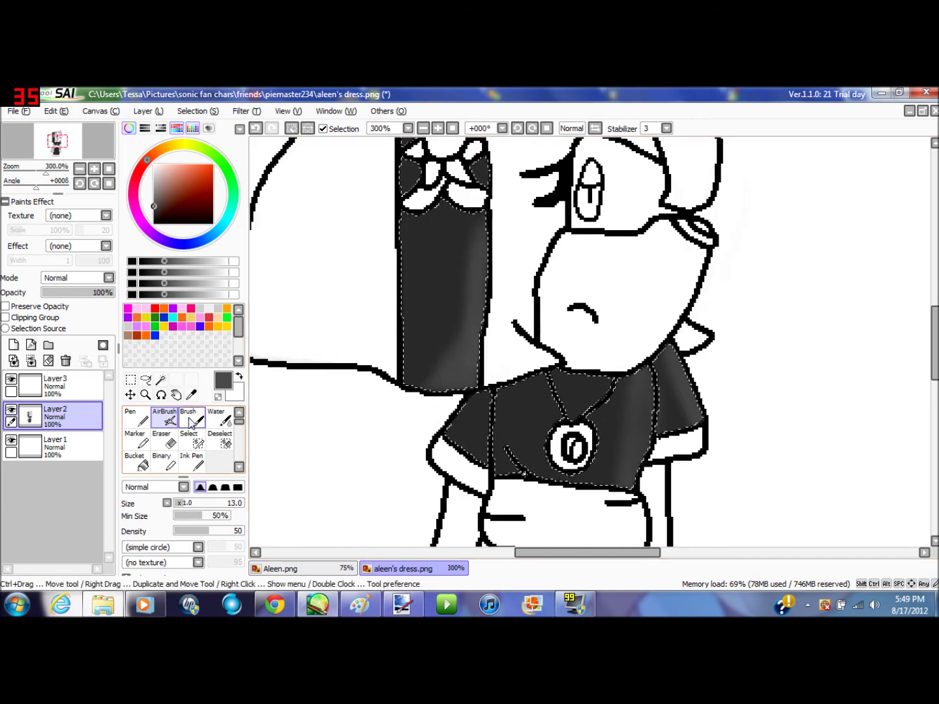
key("b")
key("ctrl+z")
left_click_drag(467, 313, 468, 426)
mouse_move(465, 305)
left_mouse_down()
mouse_move(442, 326)
mouse_move(443, 349)
left_mouse_up()
left_click(166, 418)
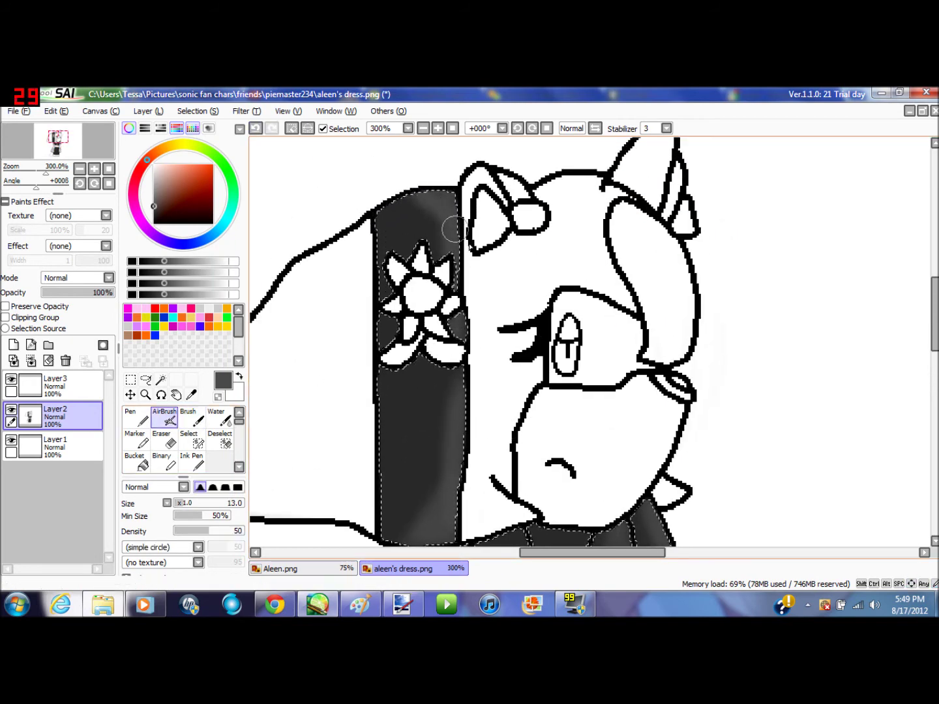
- Airbrush a lighter gray highlight down the right edge of the skirt
scroll(452, 228, "down", 8)
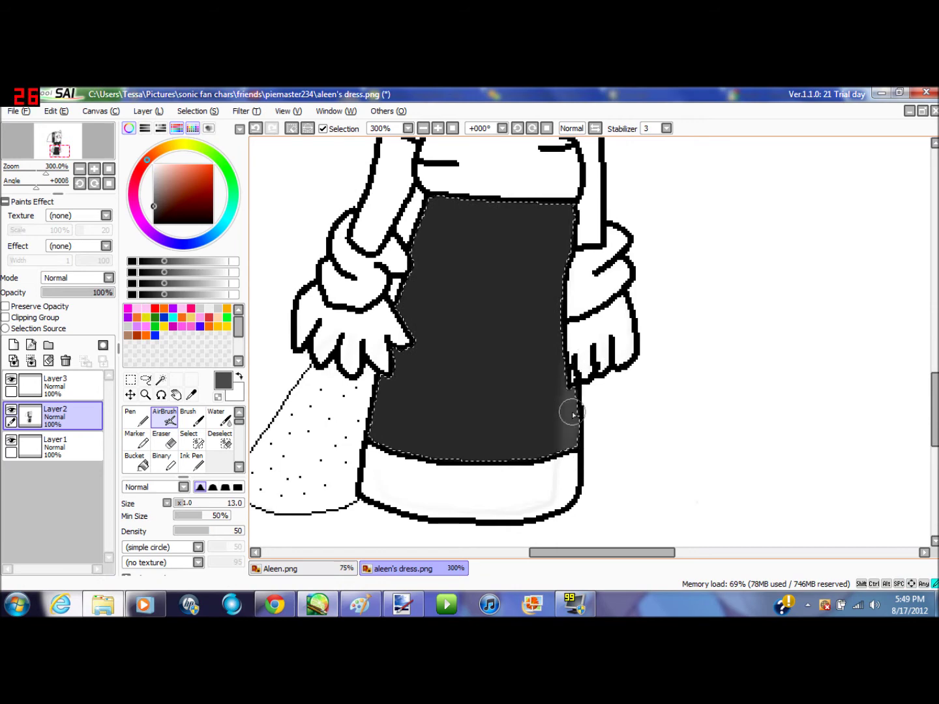
left_click_drag(573, 413, 575, 436)
scroll(574, 297, "up", 1)
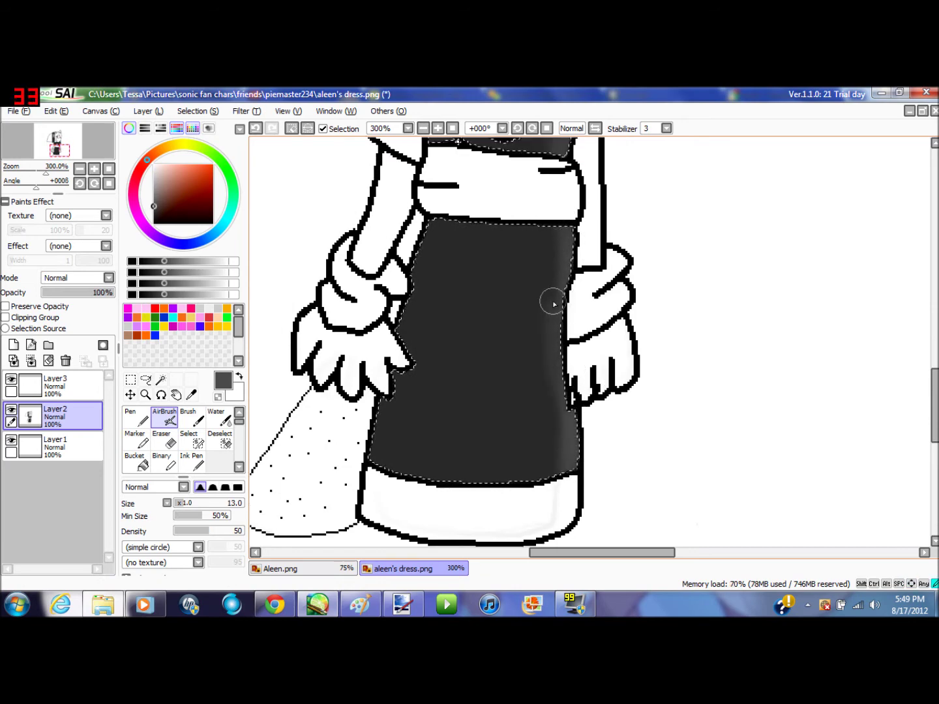
- Choose a darker gray and clear the dress and headpiece selection with the Deselect brush
scroll(480, 398, "down", 2)
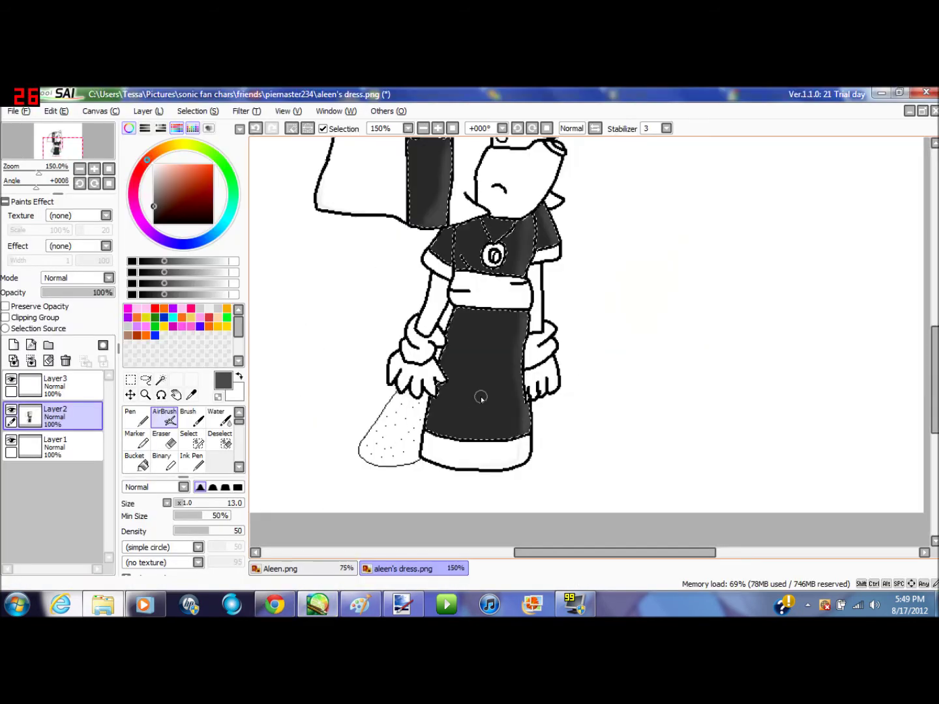
scroll(481, 398, "up", 6)
scroll(366, 346, "down", 1)
left_click_drag(161, 262, 151, 262)
left_click(163, 382)
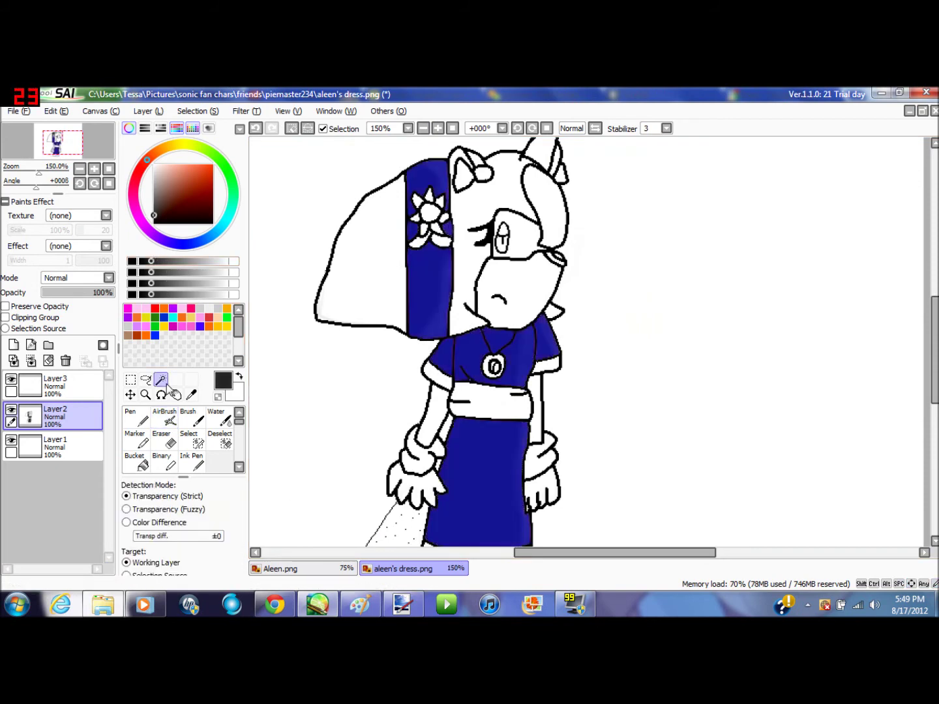
scroll(464, 384, "up", 1)
left_click(231, 438)
scroll(459, 413, "down", 1)
scroll(462, 414, "down", 1)
left_click_drag(461, 413, 452, 450)
scroll(400, 410, "up", 2)
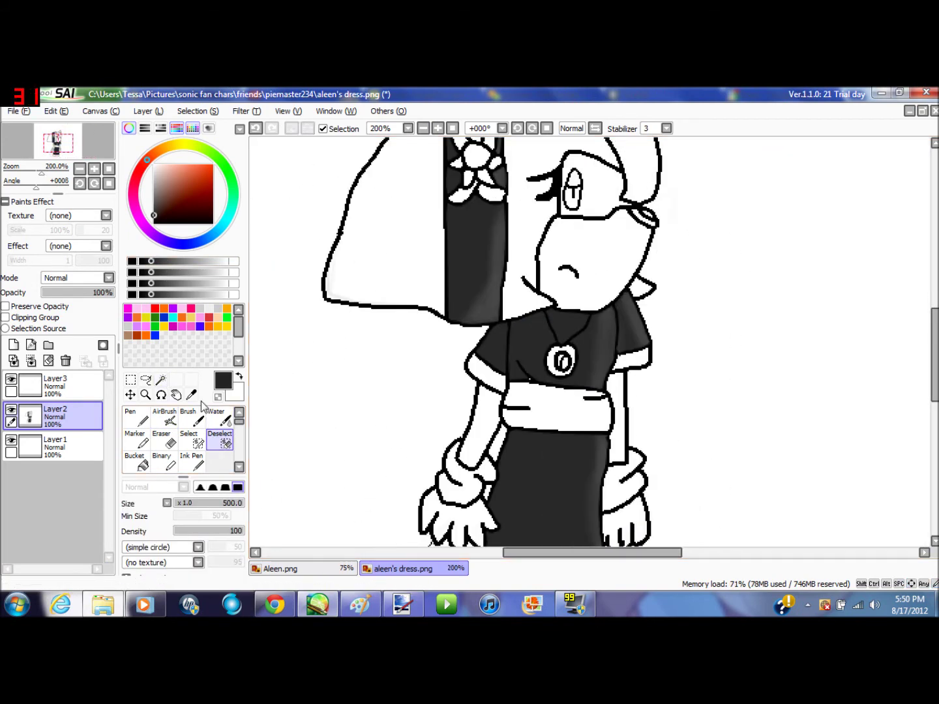
- Select the sash, both sleeve cuffs and the skirt's hem band with the Magic Wand
left_click(162, 380)
scroll(562, 399, "up", 1)
left_click(533, 409)
scroll(533, 409, "down", 1)
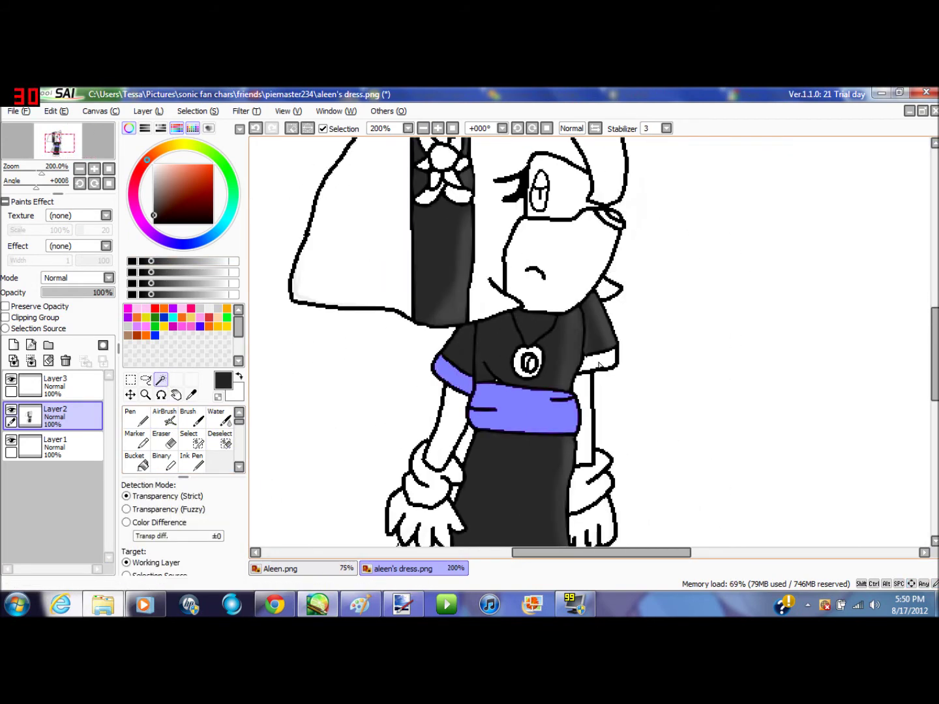
scroll(598, 365, "down", 3)
scroll(543, 442, "up", 1)
left_click(544, 442)
scroll(544, 443, "up", 2)
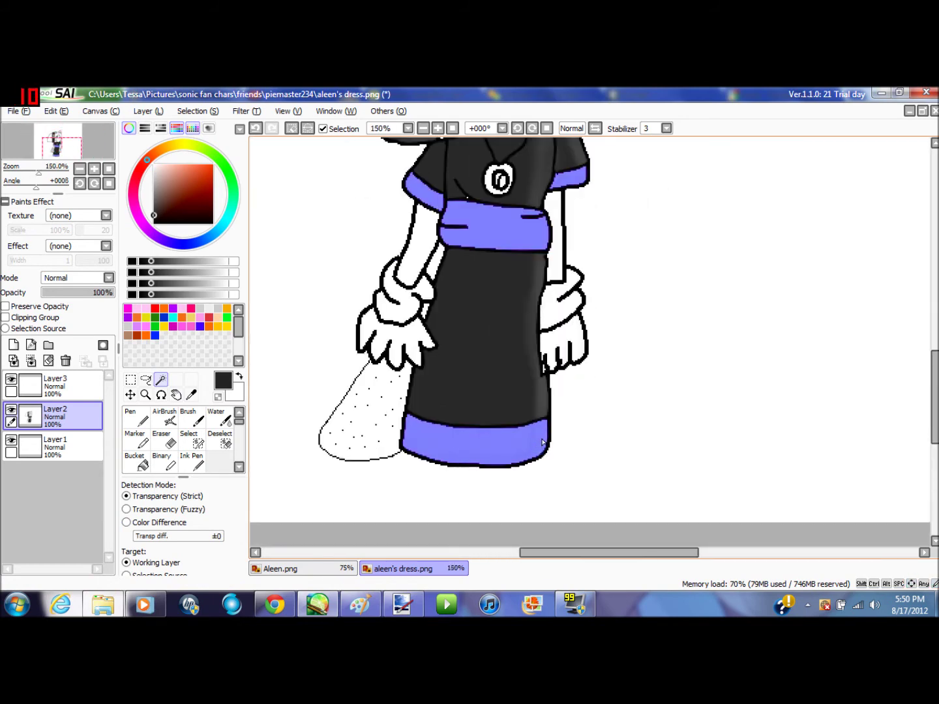
- Fill the selected sash, sleeve cuffs and hem band with dark gray using the Bucket
scroll(543, 443, "up", 1)
left_click(164, 417)
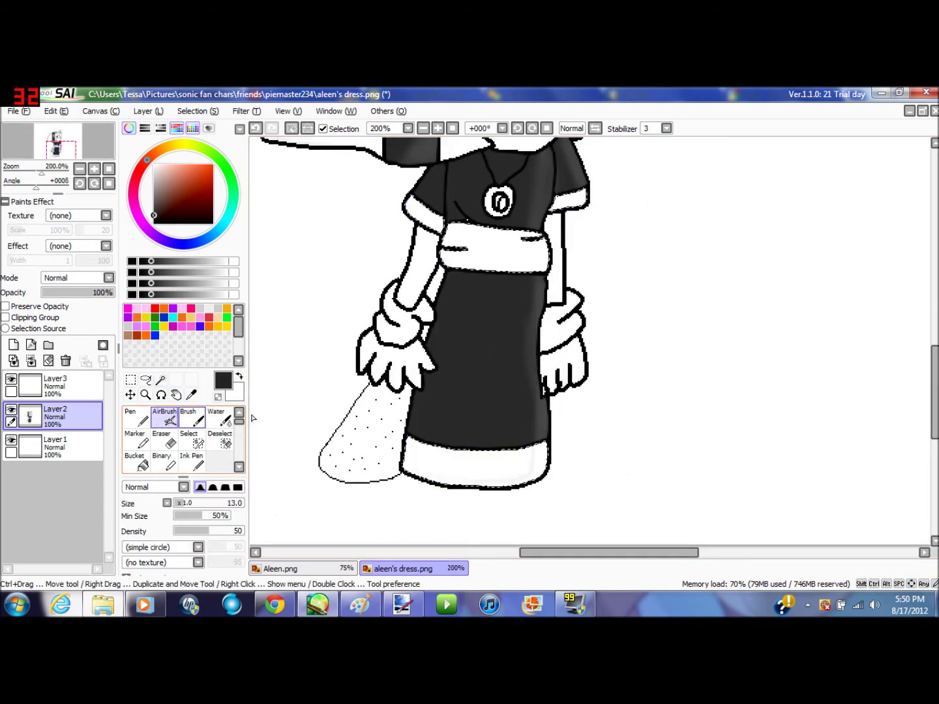
left_click(143, 467)
left_click(474, 460)
scroll(475, 460, "up", 1)
left_click(497, 281)
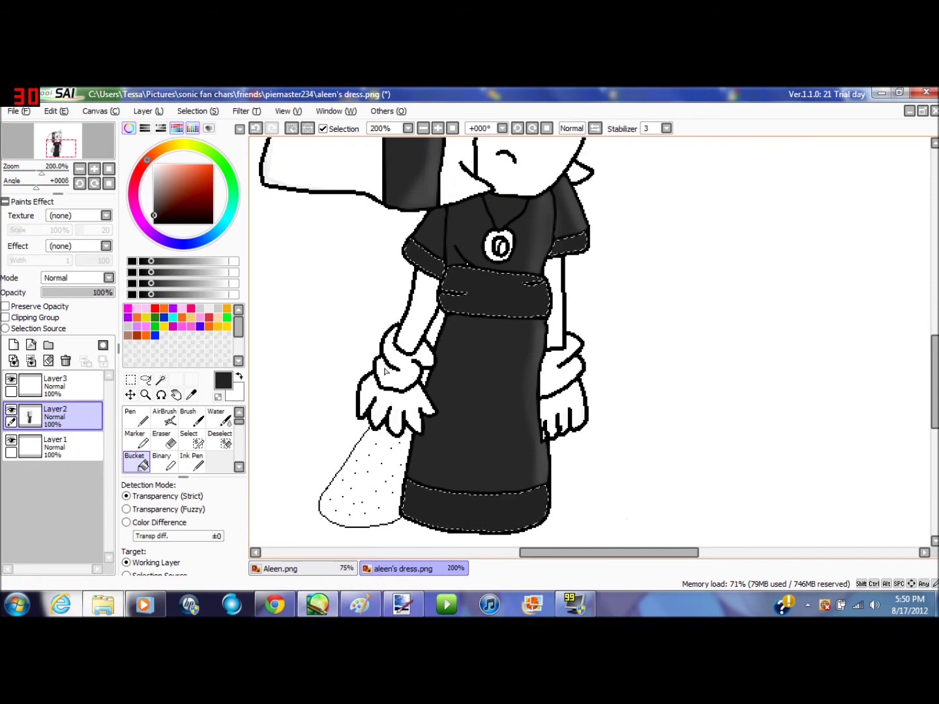
- Airbrush lighter gray highlights on the sash and hem band and clear the selection
left_click(164, 418)
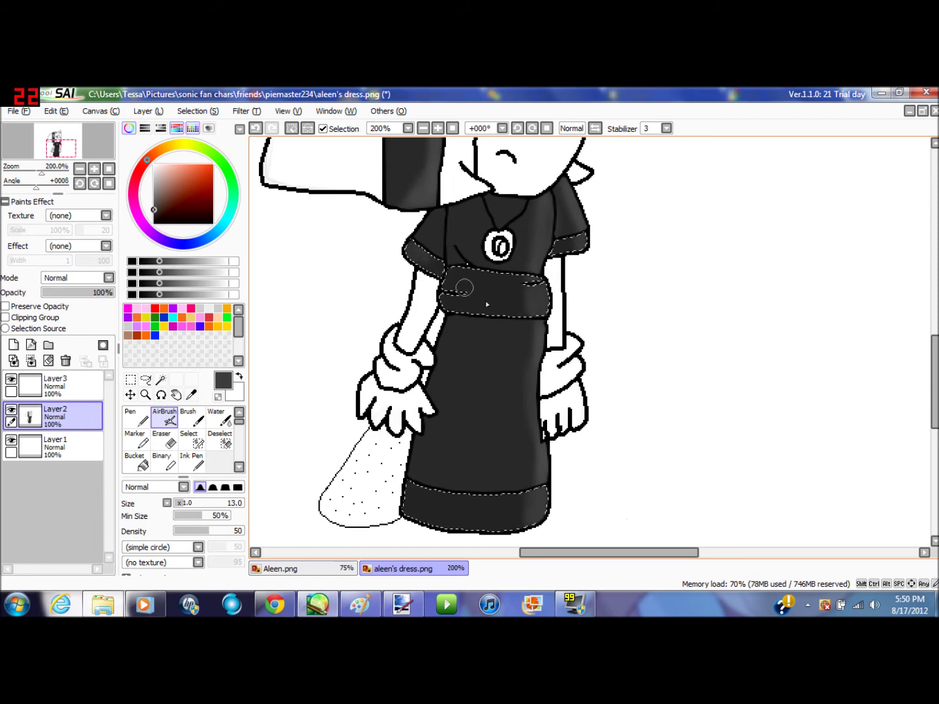
left_click(257, 129)
scroll(675, 386, "down", 2)
scroll(675, 387, "up", 2)
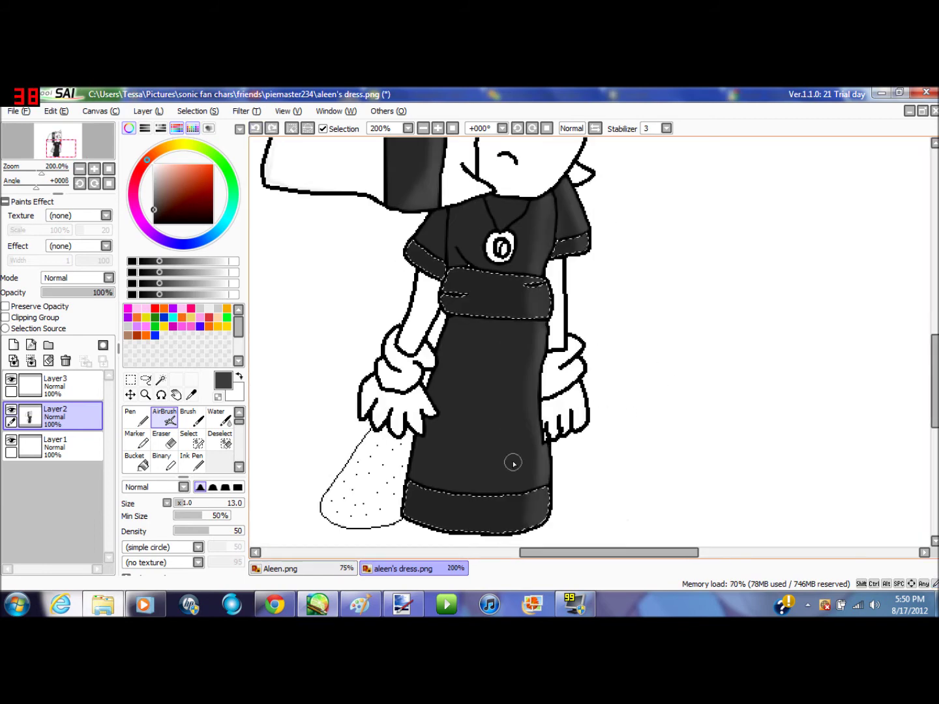
scroll(579, 457, "down", 1)
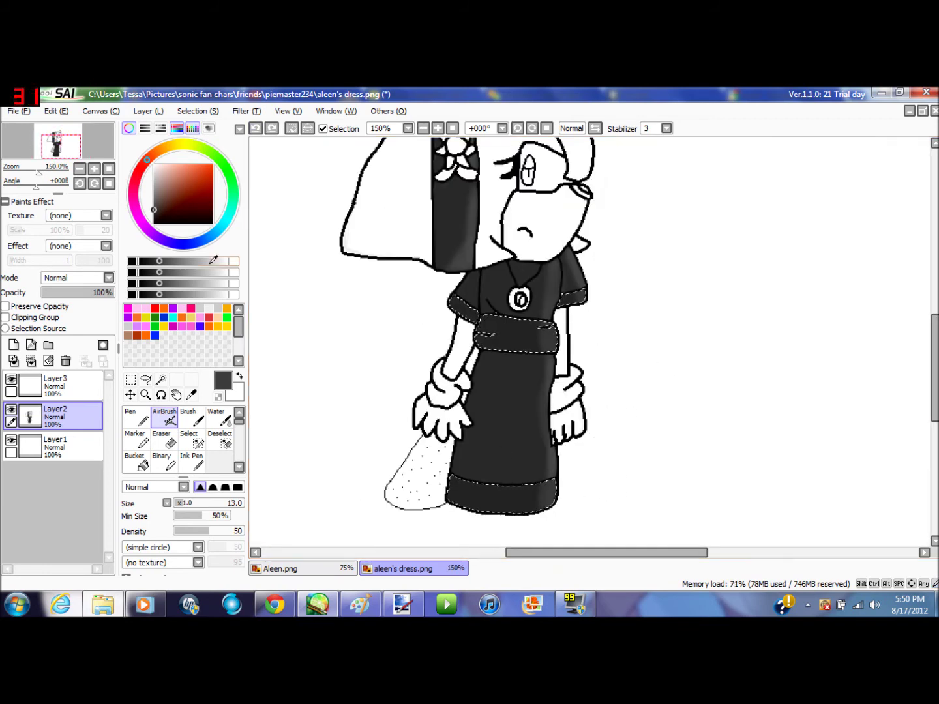
left_click(221, 440)
left_click(503, 420)
scroll(453, 387, "up", 1)
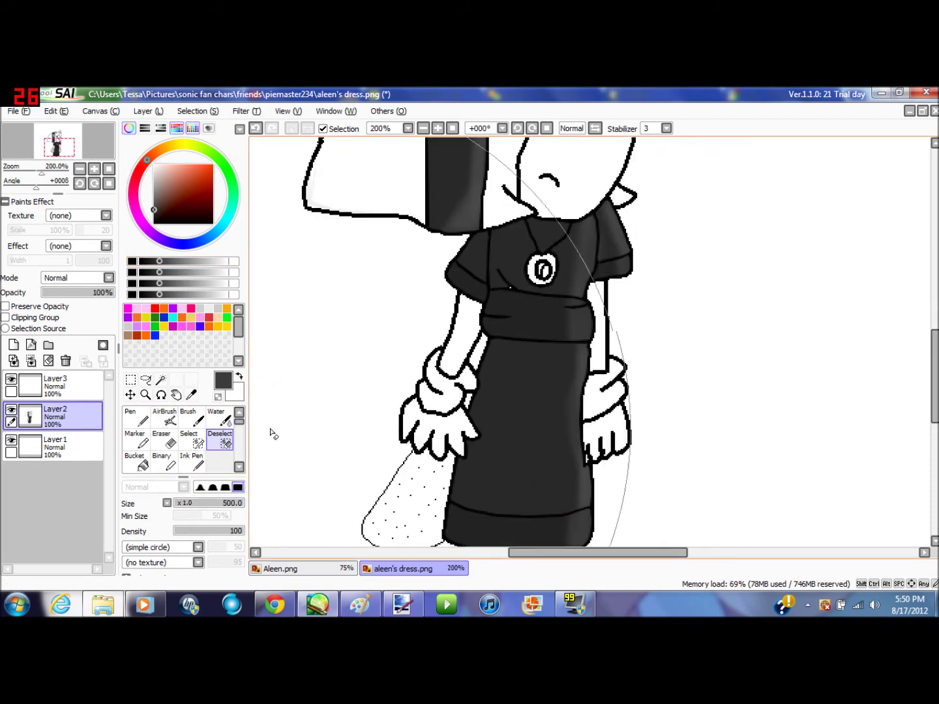
- Undo the sash, cuff and hem coloring and selection, going back to the active dress and headpiece selection
left_click(256, 129)
left_click(256, 128)
left_click(256, 129)
left_click(255, 128)
left_click(256, 128)
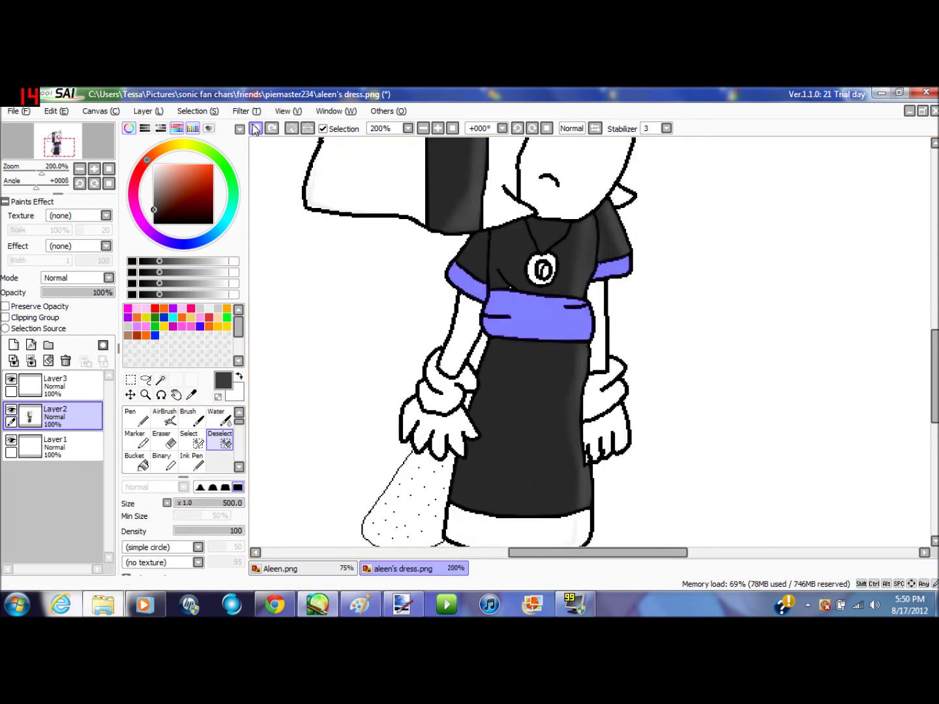
left_click(256, 128)
left_click(256, 129)
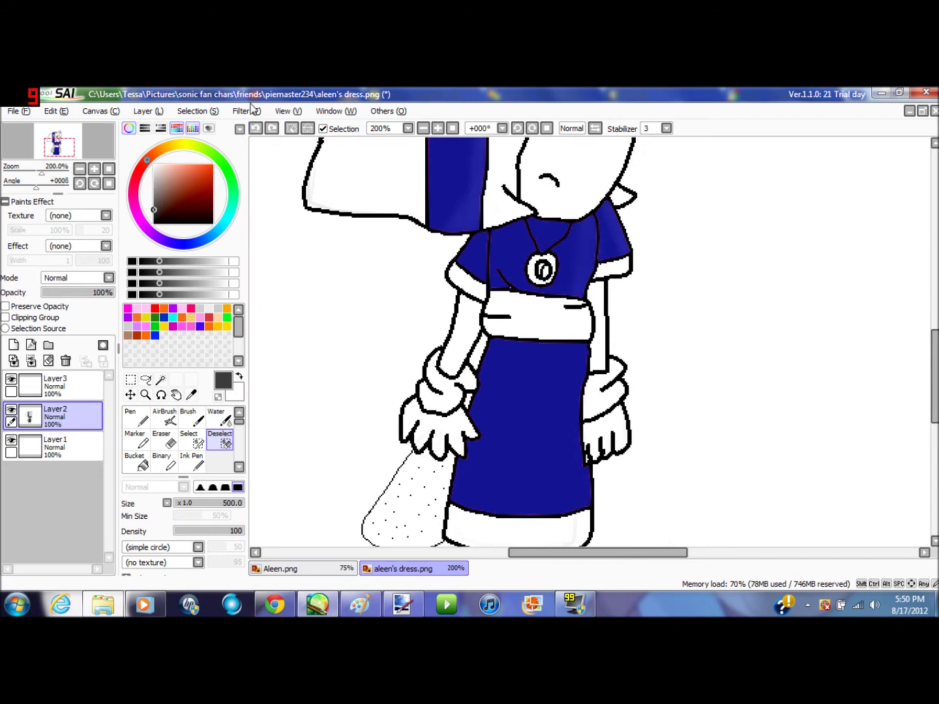
- Shade the left and right edges of the skirt, beside the hands, with near-black using the AirBrush
left_click(165, 418)
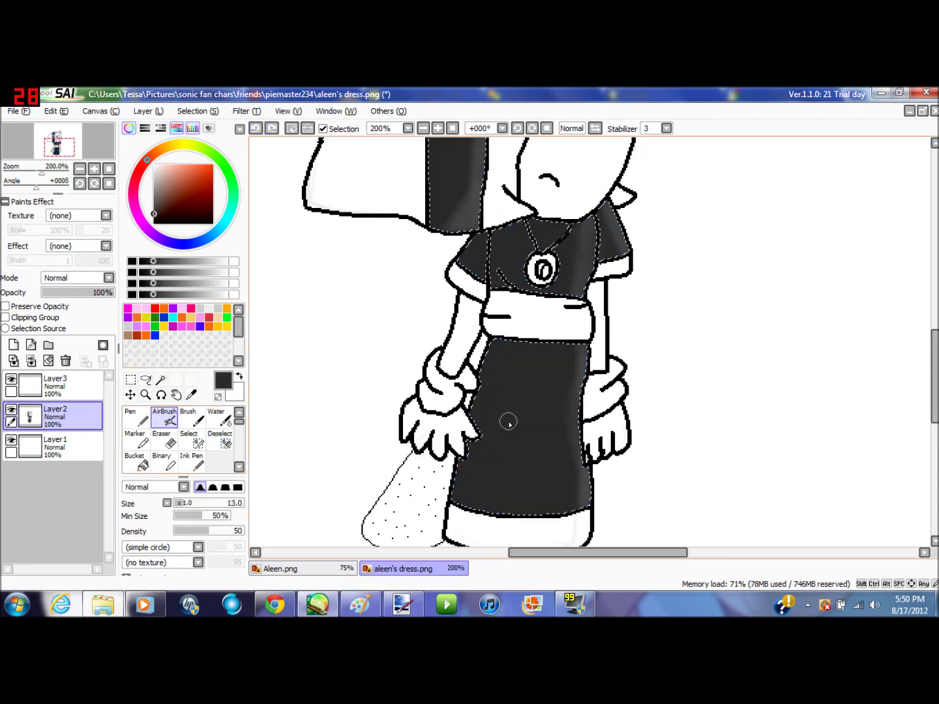
left_click(145, 261)
left_click_drag(468, 418, 573, 431)
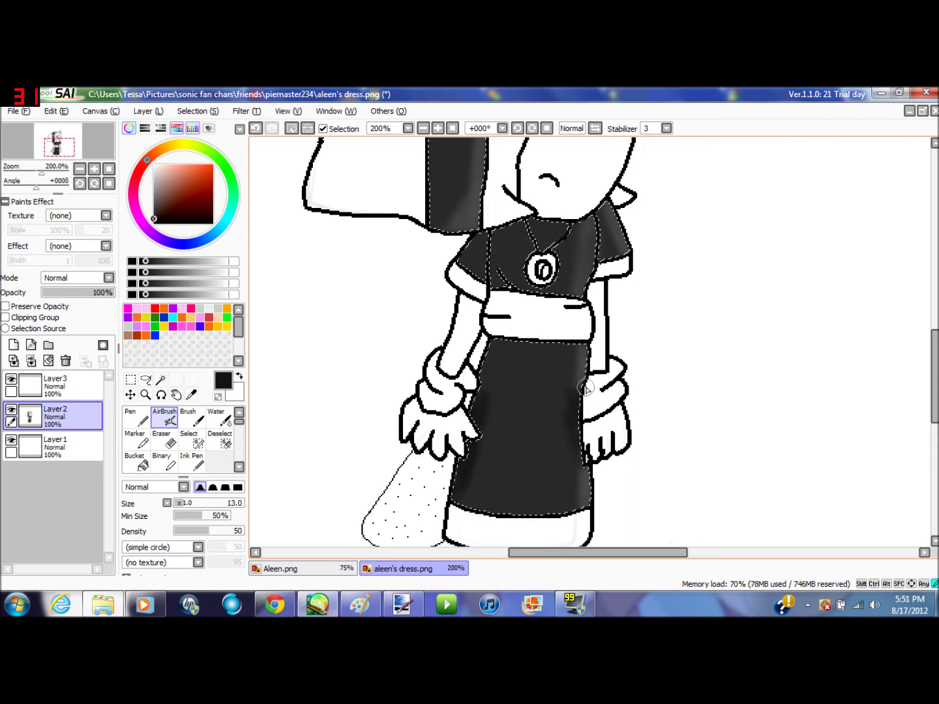
left_click_drag(569, 416, 579, 456)
left_click_drag(468, 426, 485, 365)
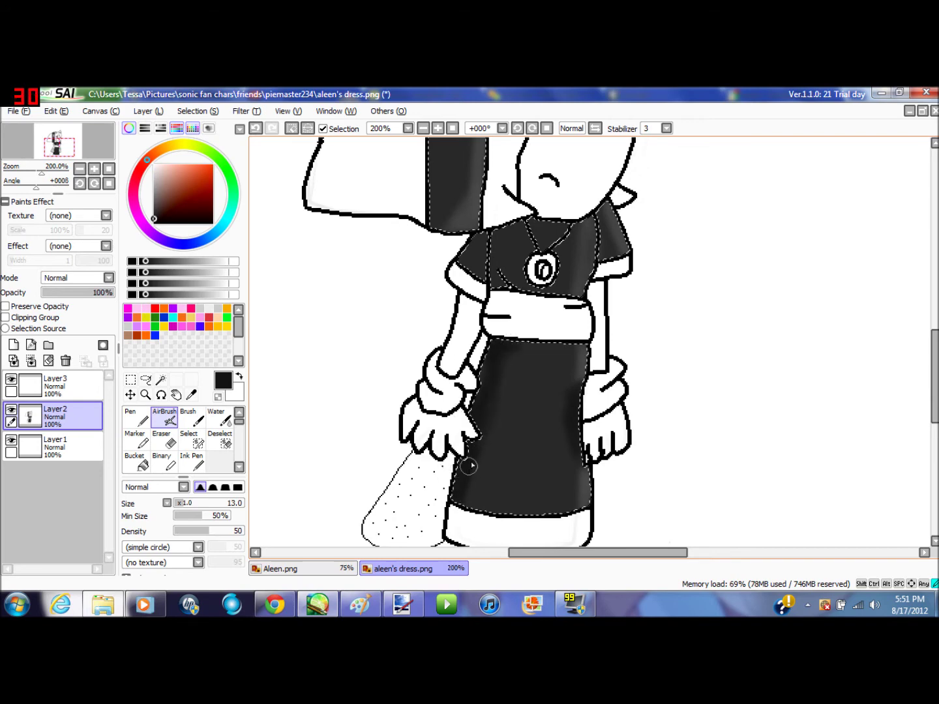
left_click_drag(484, 456, 473, 469)
scroll(416, 333, "down", 1)
scroll(416, 333, "up", 1)
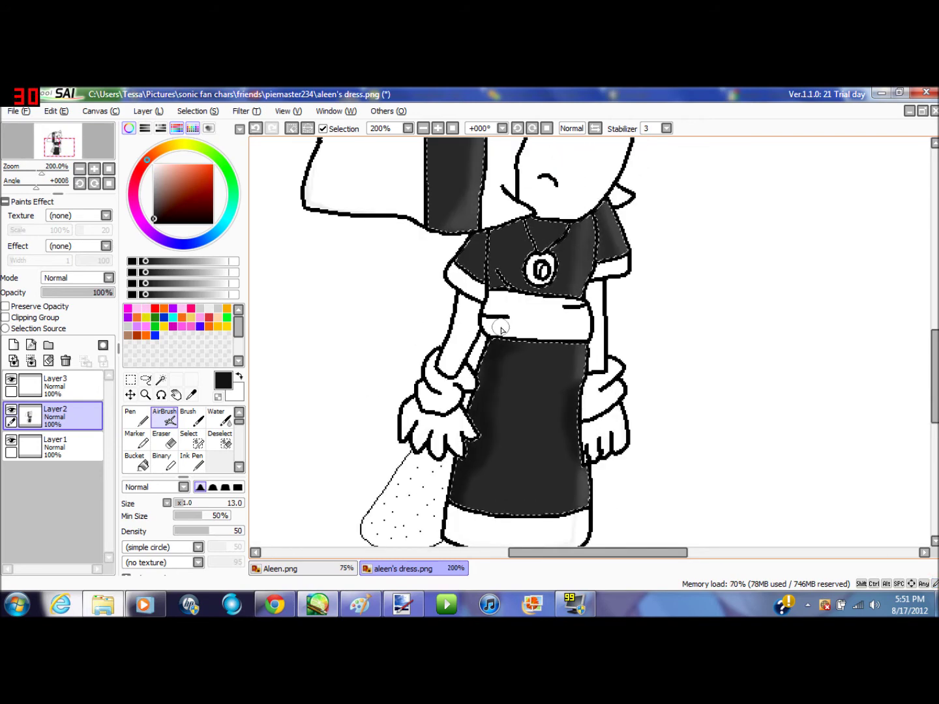
- Airbrush near-black shading on the left sleeve, the dress top's neckline and the headpiece band
left_click_drag(462, 267, 479, 239)
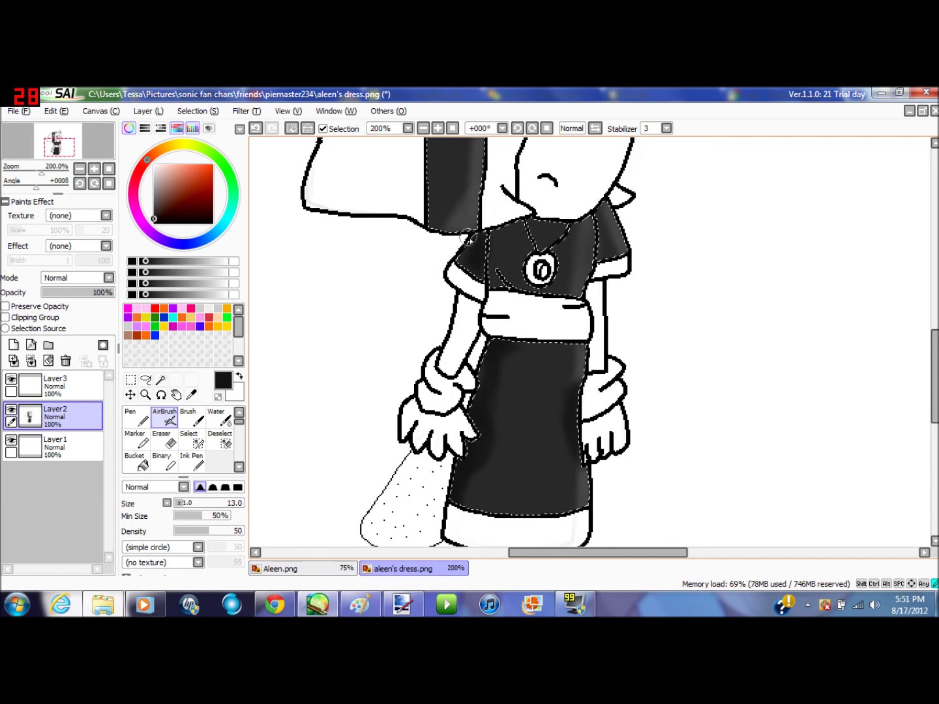
scroll(467, 228, "up", 2)
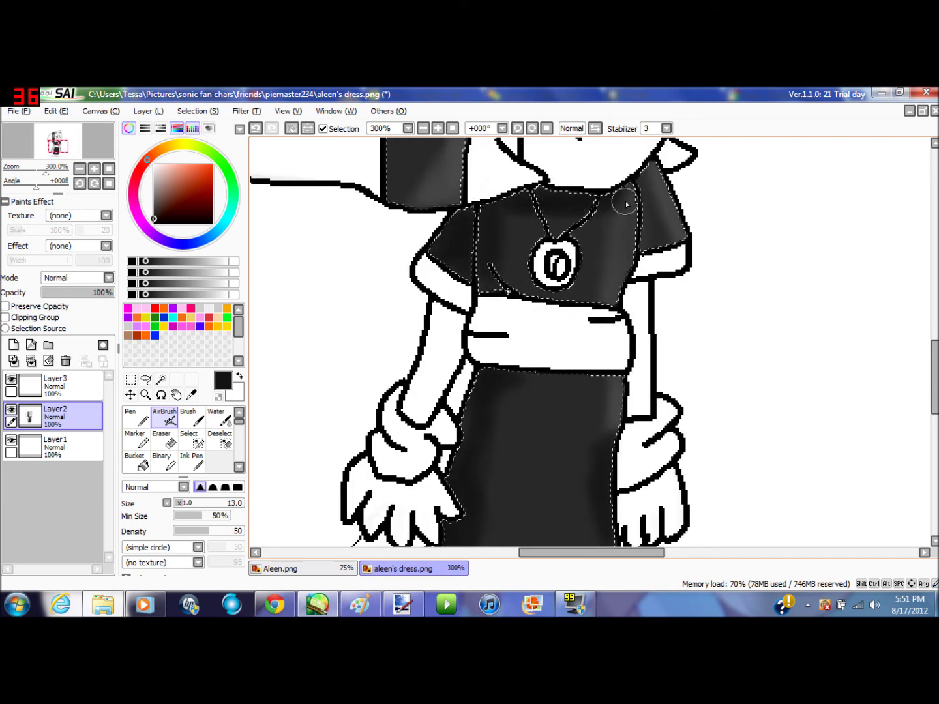
scroll(678, 237, "down", 3)
scroll(696, 246, "up", 2)
left_click_drag(935, 385, 936, 355)
left_click(275, 605)
left_click(312, 605)
scroll(438, 404, "up", 2)
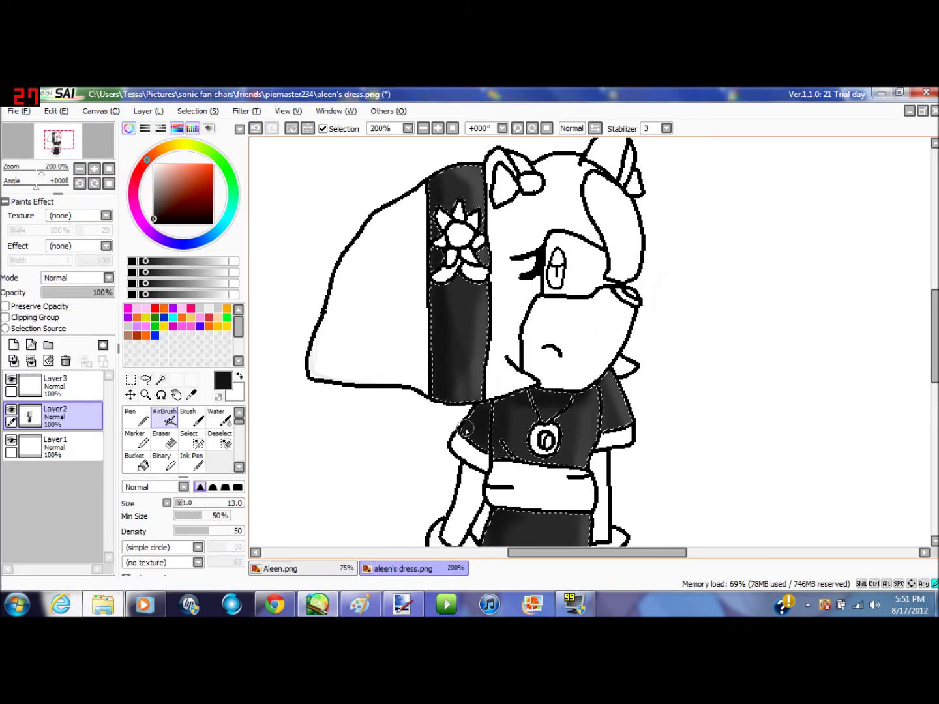
- Inspect the shading on the dress top, right sleeve and skirt up close
key("Down")
key("Down")
key("Down")
key("Down")
key("Down")
key("Down")
key("Down")
key("Down")
key("Right")
key("Right")
scroll(579, 255, "up", 1)
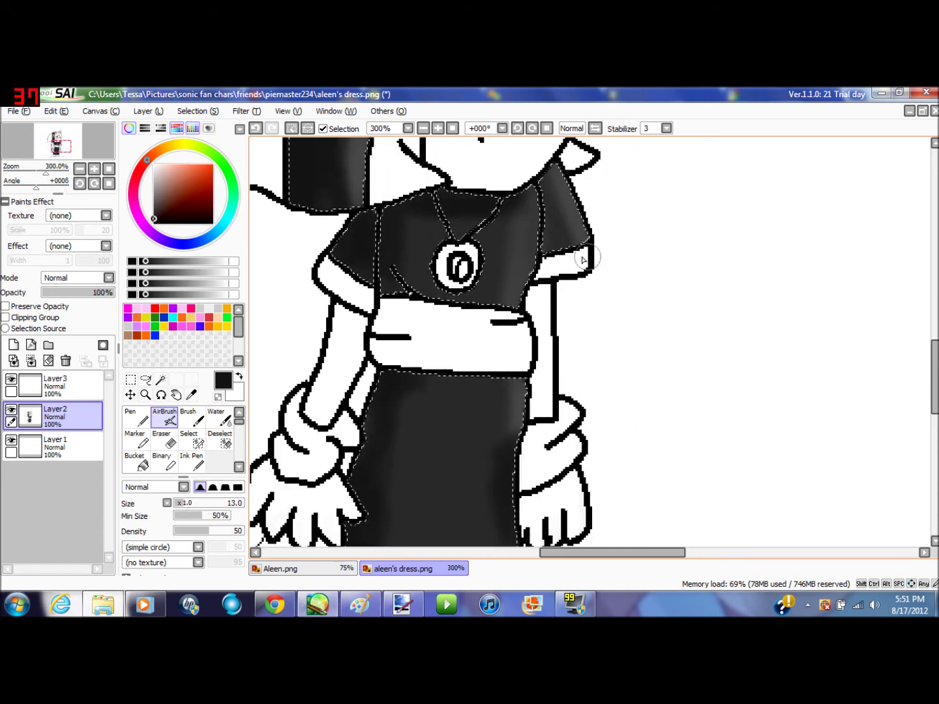
key("Down")
scroll(540, 390, "down", 3)
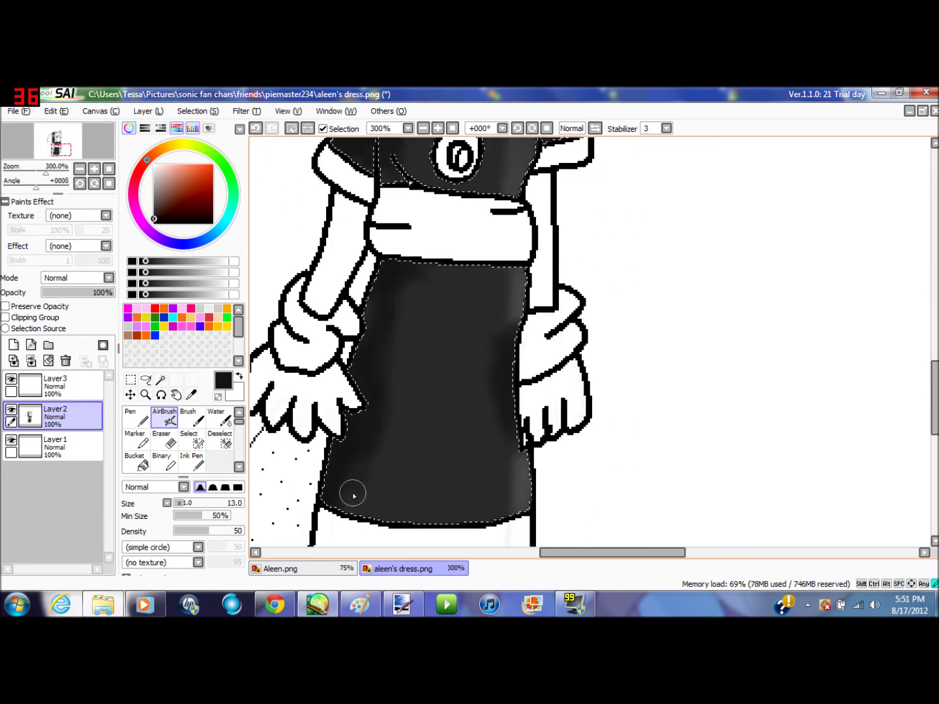
scroll(346, 489, "down", 2)
key("Left")
key("Left")
key("Left")
key("Left")
key("Left")
key("Left")
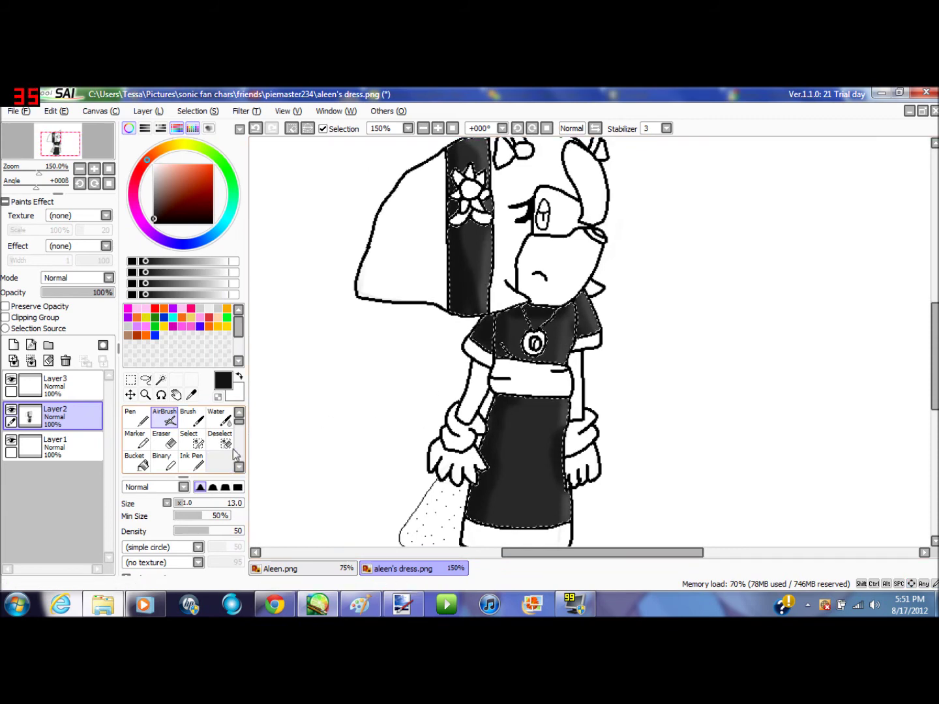
- Clear the dress selection and select the large white area behind the headpiece band with the Magic Wand
left_click(221, 441)
left_click_drag(485, 314, 530, 264)
key("Up")
left_click(161, 379)
left_click(413, 274)
scroll(474, 268, "up", 1)
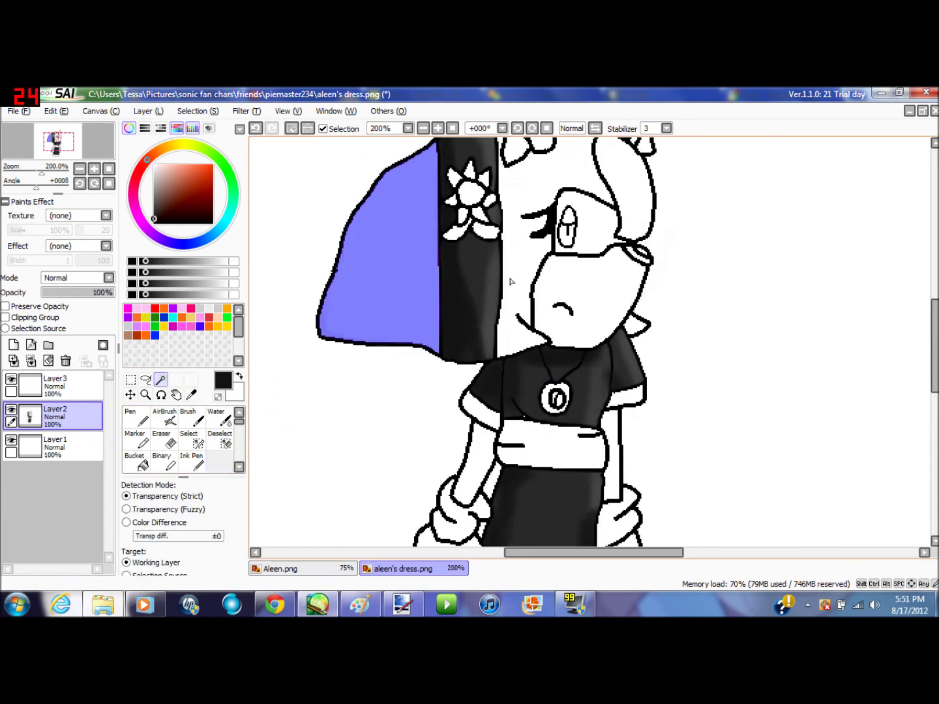
- Add the head area around the eye, the left ear and the small spike beside the muzzle to the selection
left_click(511, 278)
key("Up")
left_click(675, 278)
left_click(540, 157)
left_click(258, 129)
key("Right")
left_click(610, 348)
- Add the main part of the right ear to the Magic Wand selection
key("Right")
key("Right")
key("Right")
key("Up")
key("Up")
key("Up")
key("Up")
key("Up")
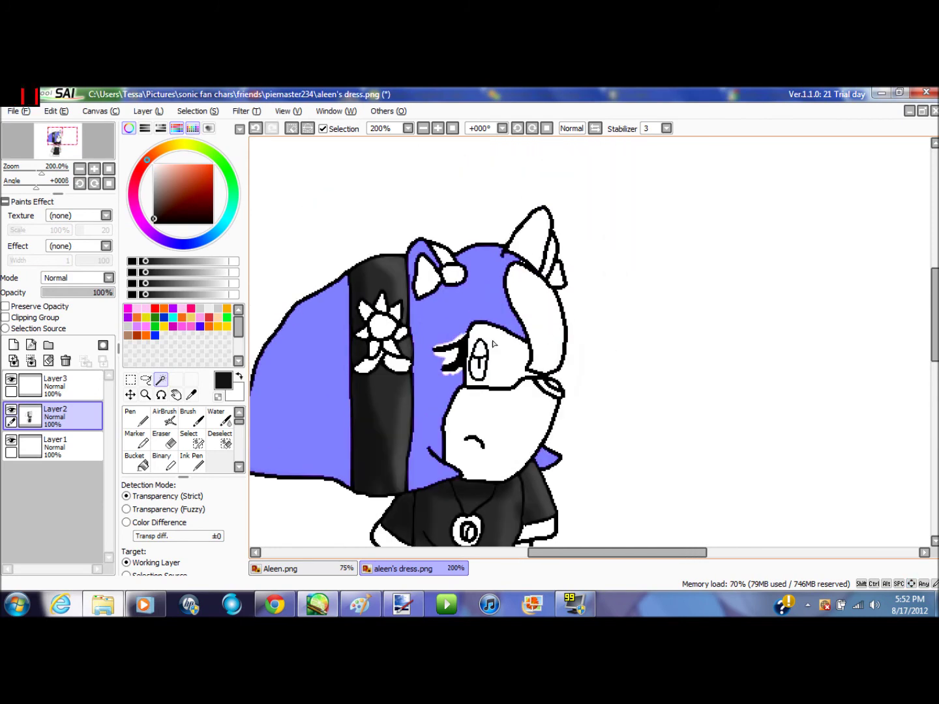
scroll(484, 351, "up", 1)
left_click(555, 196)
scroll(567, 272, "down", 1)
scroll(567, 271, "up", 3)
left_click(534, 195)
left_click(257, 129)
left_click(527, 194)
key("ctrl+z")
- Add the unselected fringe around the eyelashes to the selection with the Select brush at size 5
scroll(539, 234, "down", 5)
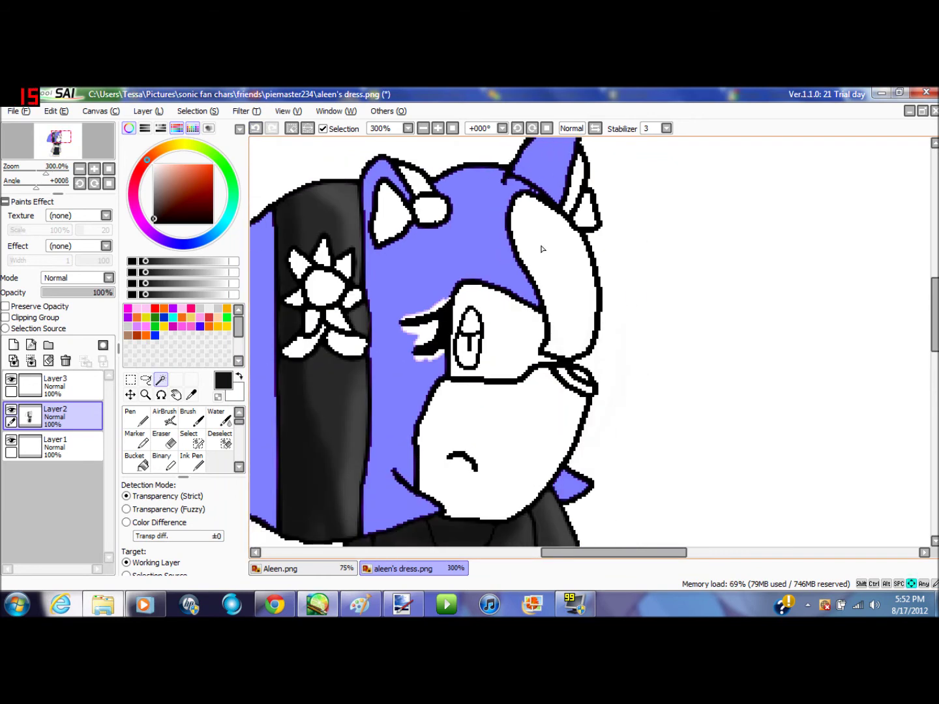
scroll(613, 367, "up", 3)
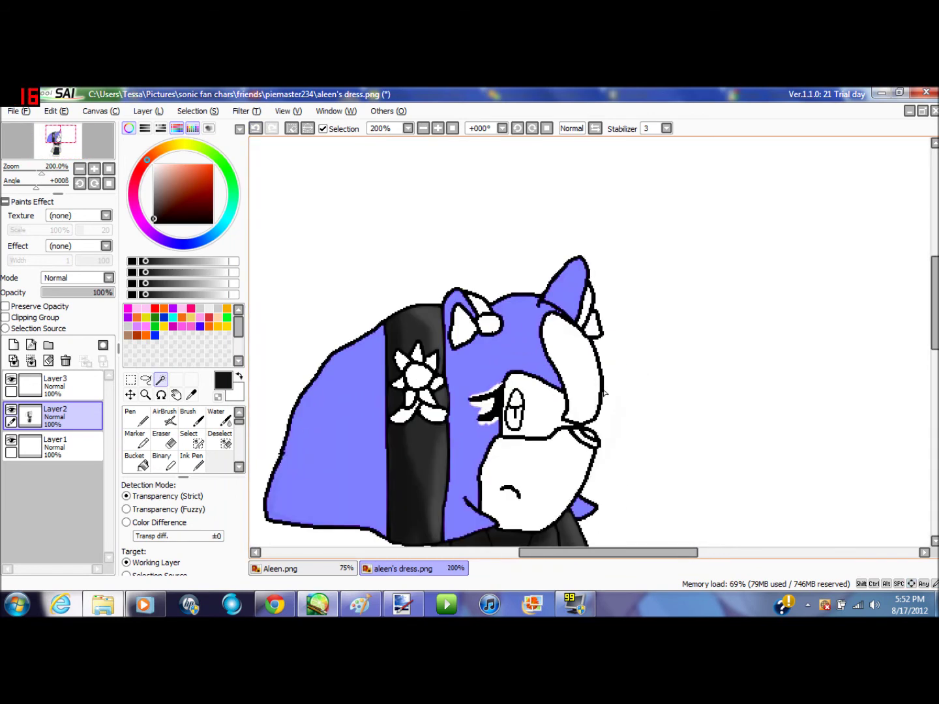
left_click(188, 438)
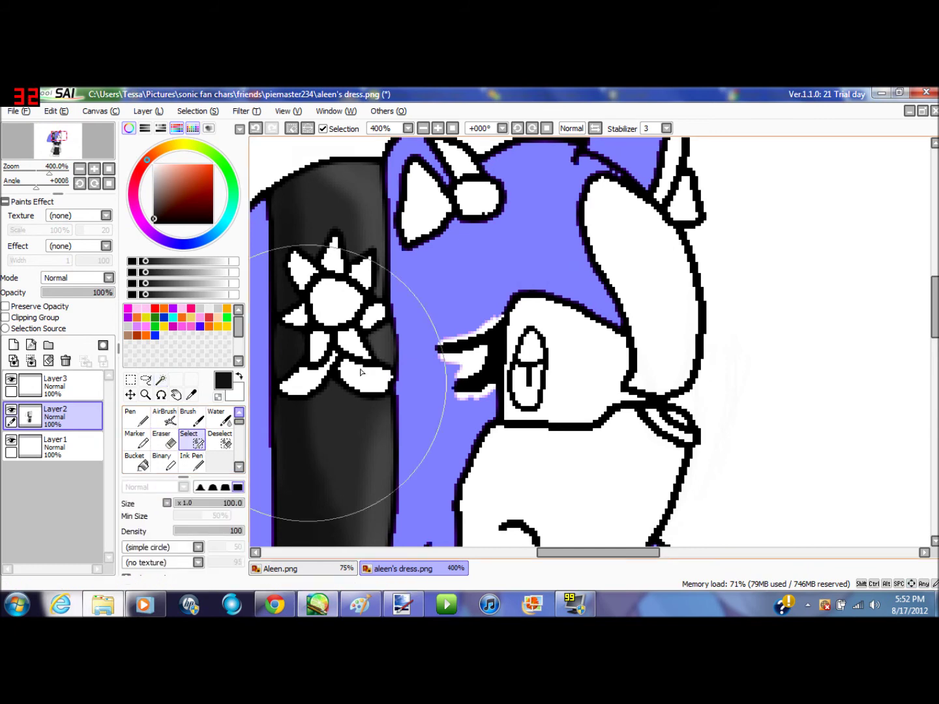
scroll(431, 379, "up", 2)
mouse_move(443, 354)
left_mouse_down()
mouse_move(489, 345)
mouse_move(484, 369)
left_mouse_up()
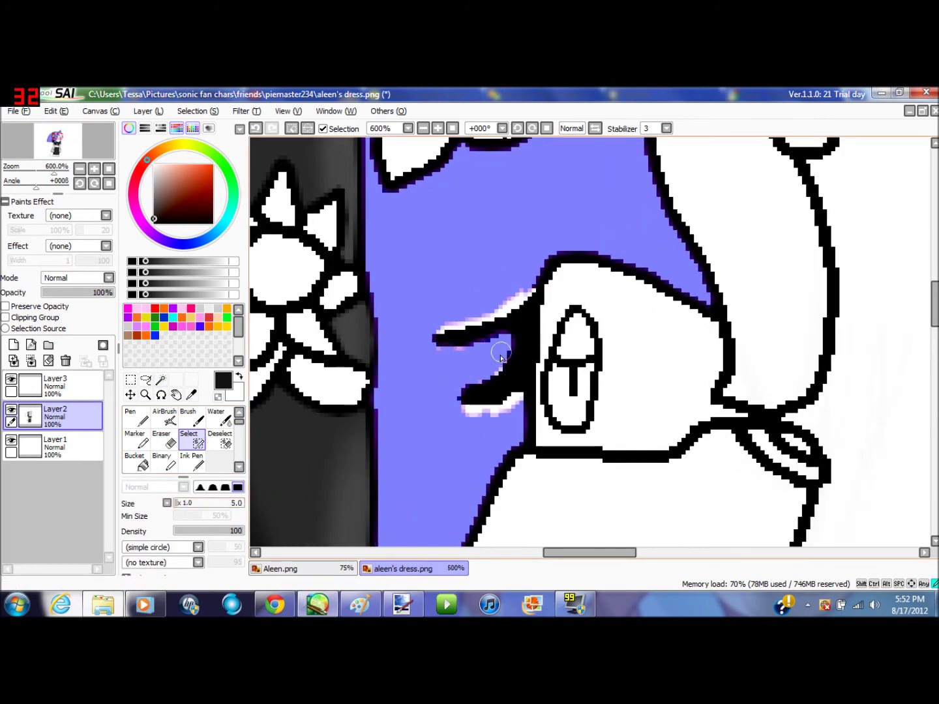
mouse_move(462, 415)
left_mouse_down()
mouse_move(498, 411)
mouse_move(518, 397)
left_mouse_up()
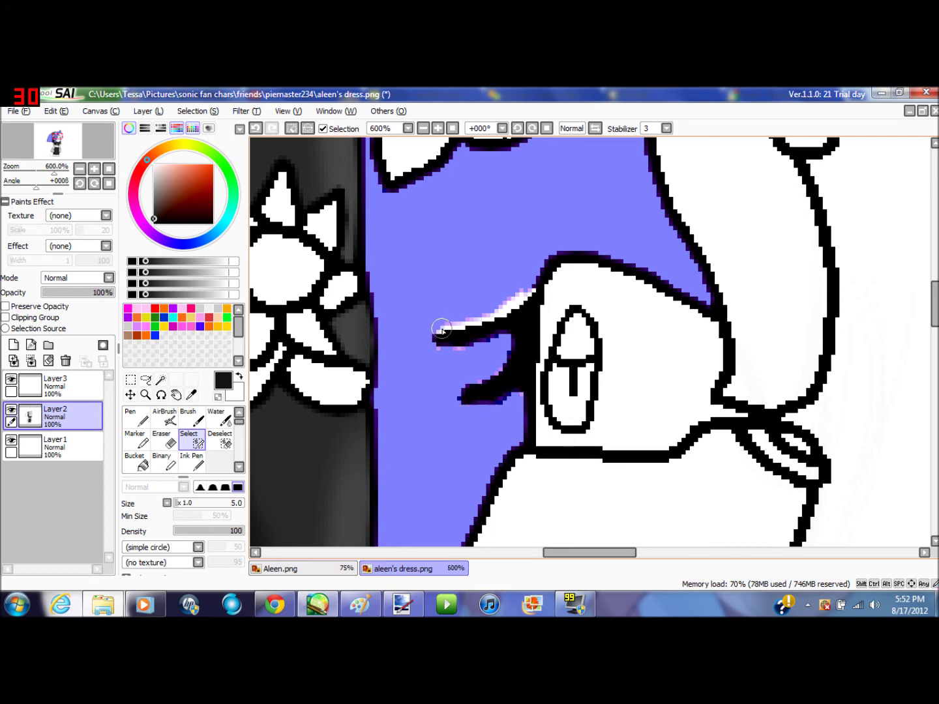
scroll(530, 284, "down", 1)
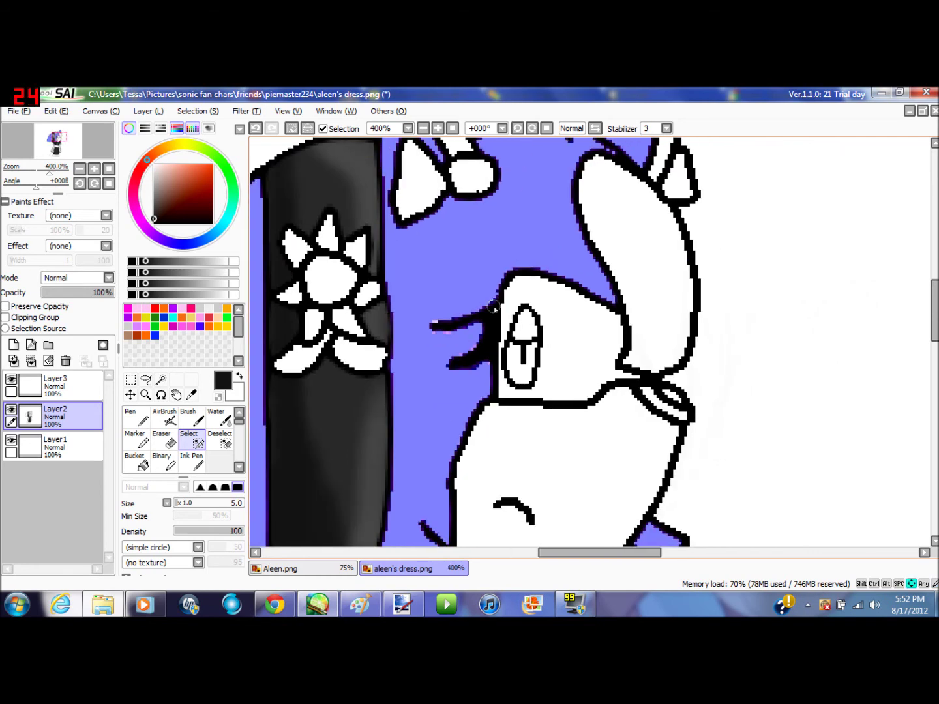
scroll(457, 384, "down", 2)
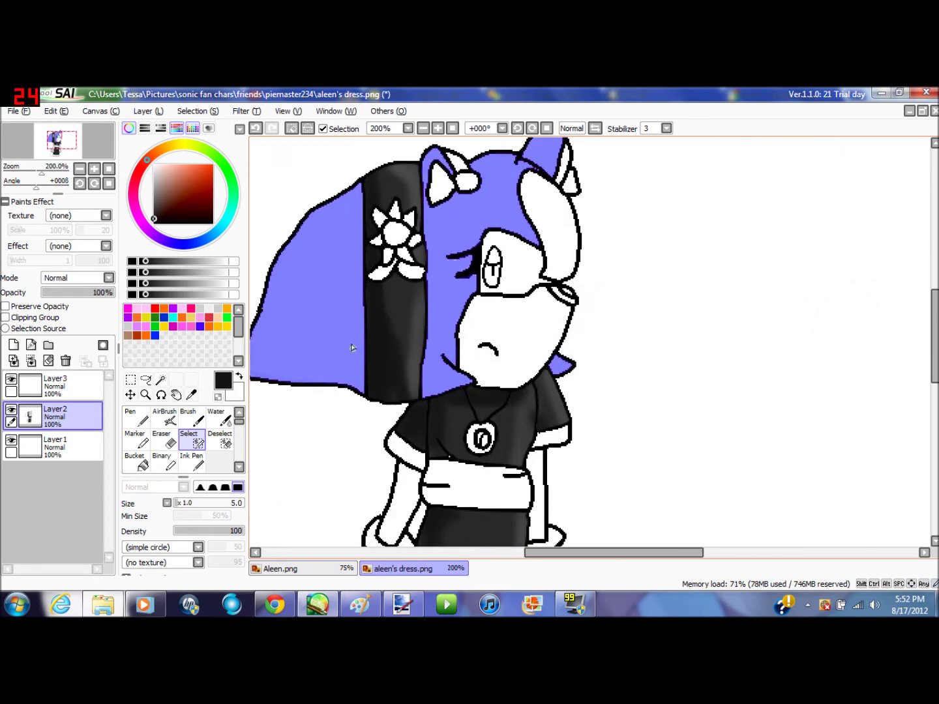
- Brush over the skirt and hand area with the Deselect brush at size 500 to remove any stray selection
left_click(220, 440)
scroll(450, 431, "down", 1)
left_click_drag(424, 515, 428, 426)
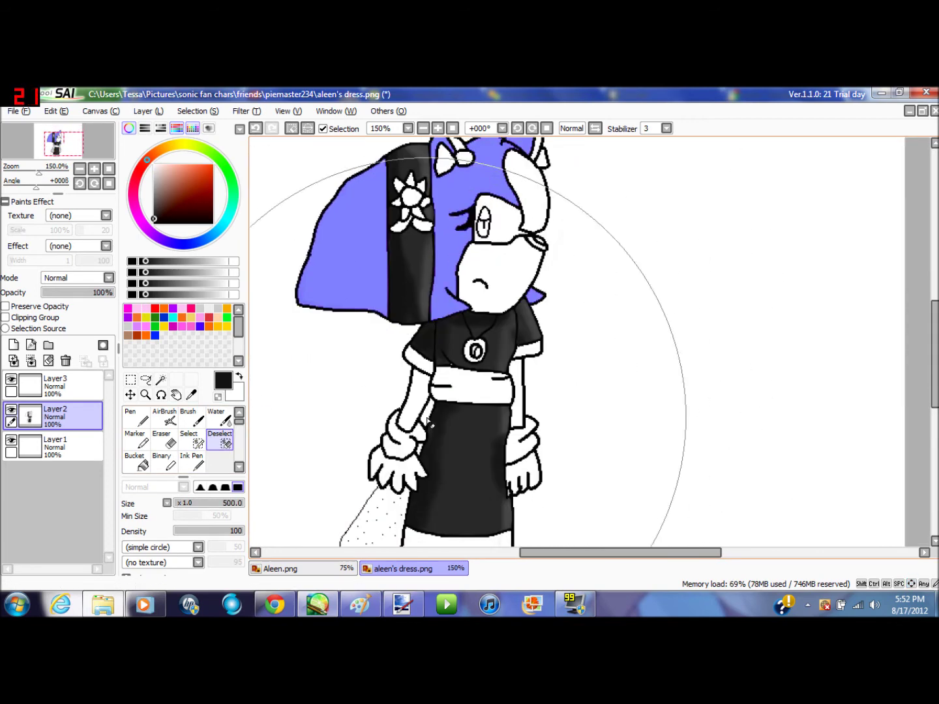
scroll(426, 424, "up", 1)
left_click(160, 379)
scroll(426, 397, "down", 1)
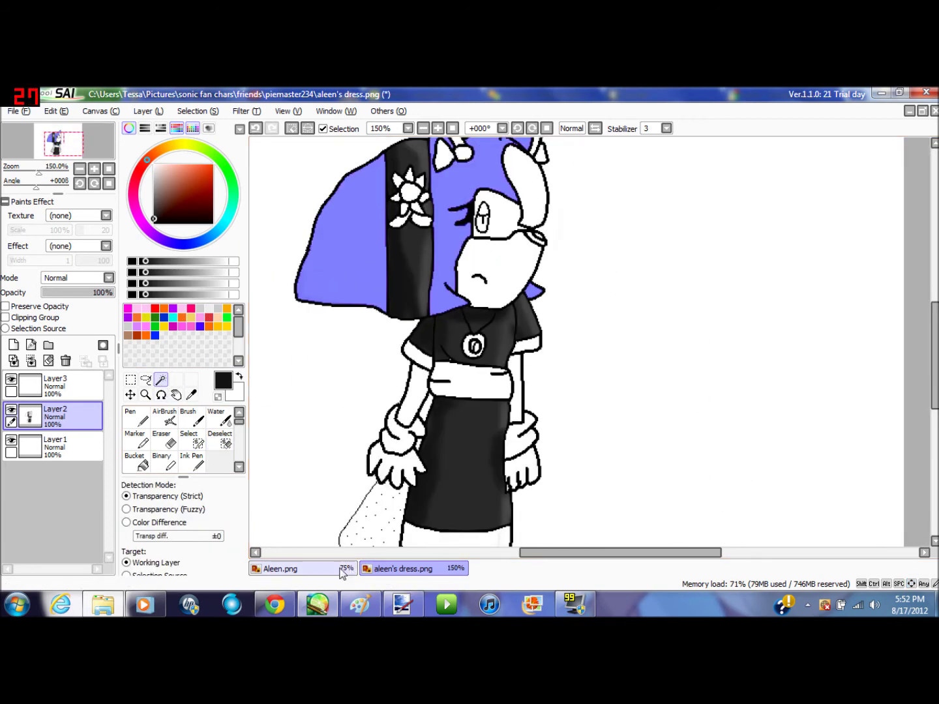
- Sample the bright purple of the head in Aleen.png and return to aleen's dress.png
scroll(367, 486, "down", 1)
scroll(366, 486, "up", 1)
left_click(303, 567)
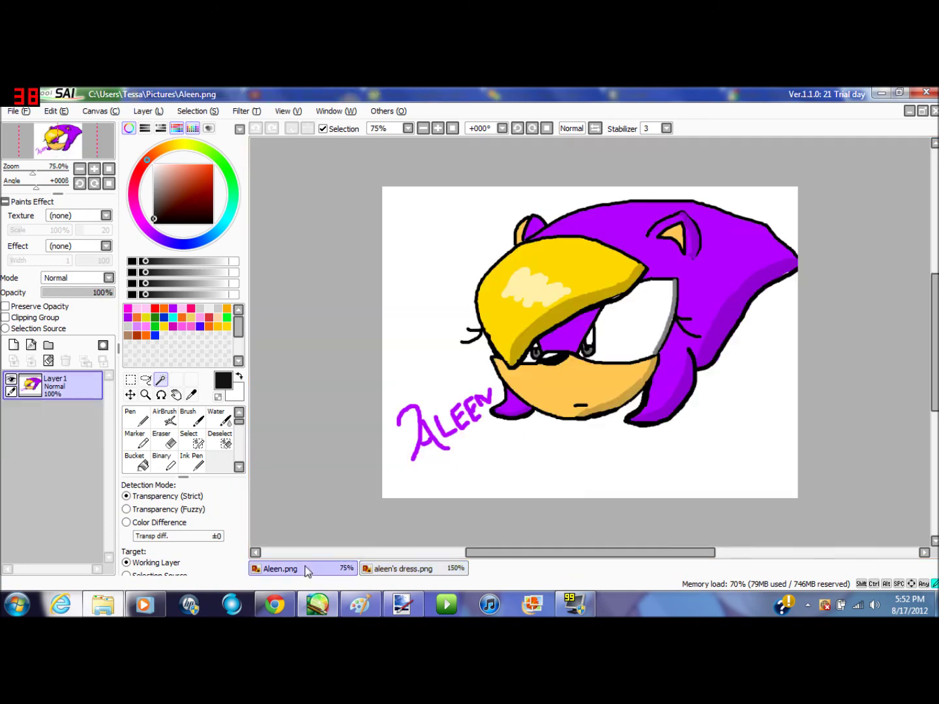
right_click(613, 229)
left_click(449, 567)
left_click(166, 420)
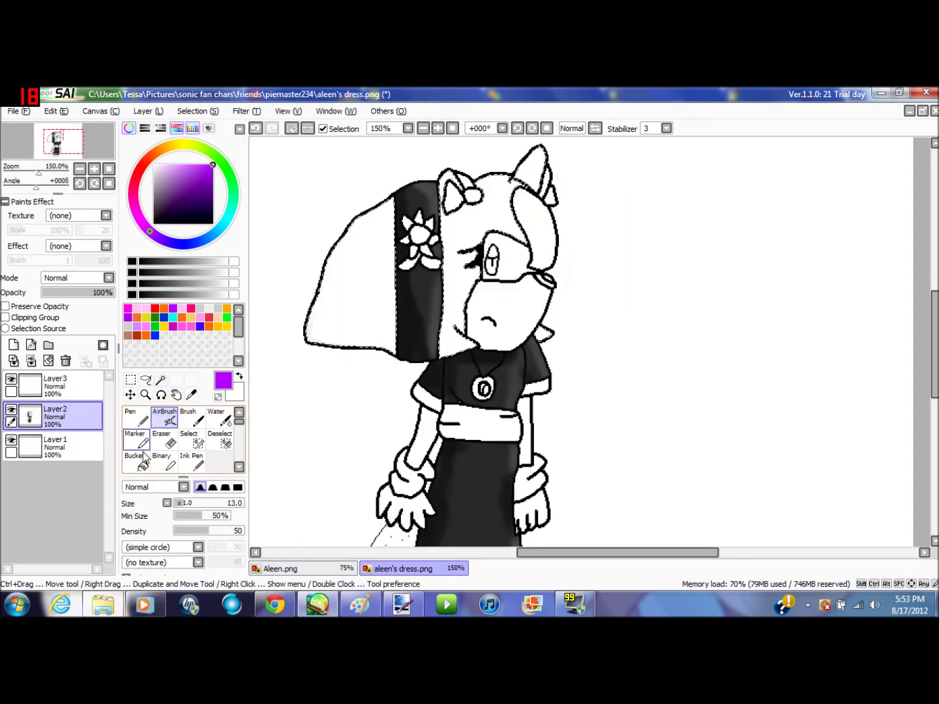
- Bucket-fill the selected hair behind the headpiece band and the head area around the eye with bright purple
left_click(138, 462)
left_click(382, 311)
left_click(459, 303)
scroll(499, 306, "up", 1)
scroll(435, 417, "down", 2)
scroll(436, 420, "up", 1)
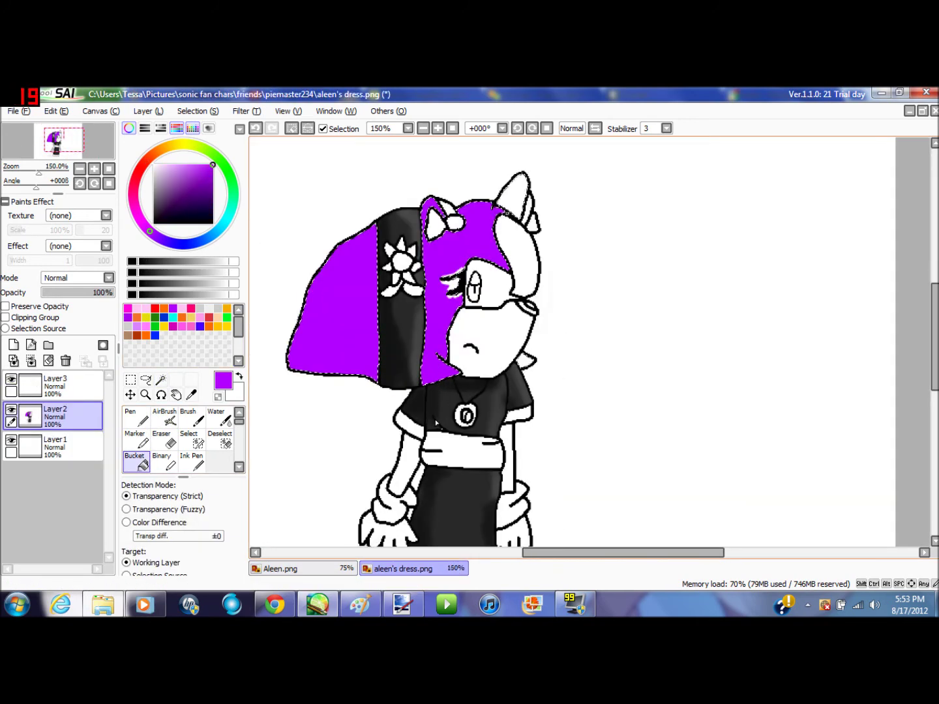
- Fill the small white gaps around the eyelashes with the same purple
scroll(414, 319, "up", 2)
left_click(495, 254)
left_click(498, 229)
left_click(497, 278)
scroll(458, 311, "down", 1)
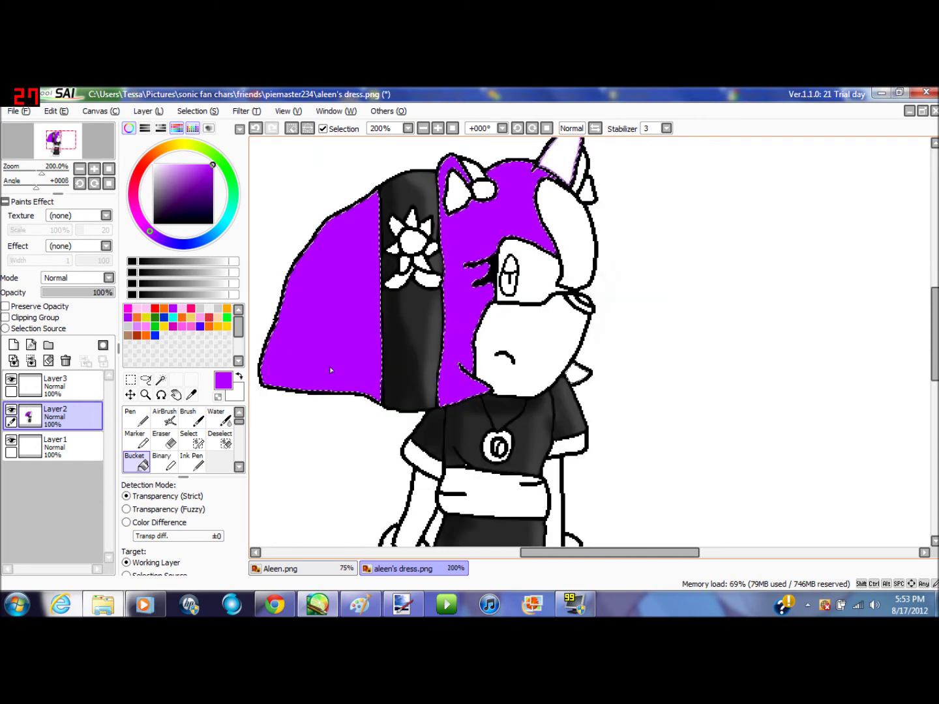
- Airbrush lighter purple highlights at size 13 along the outer edge of the hair, the top of the head and the cheek tip
left_click(170, 421)
left_click(194, 164)
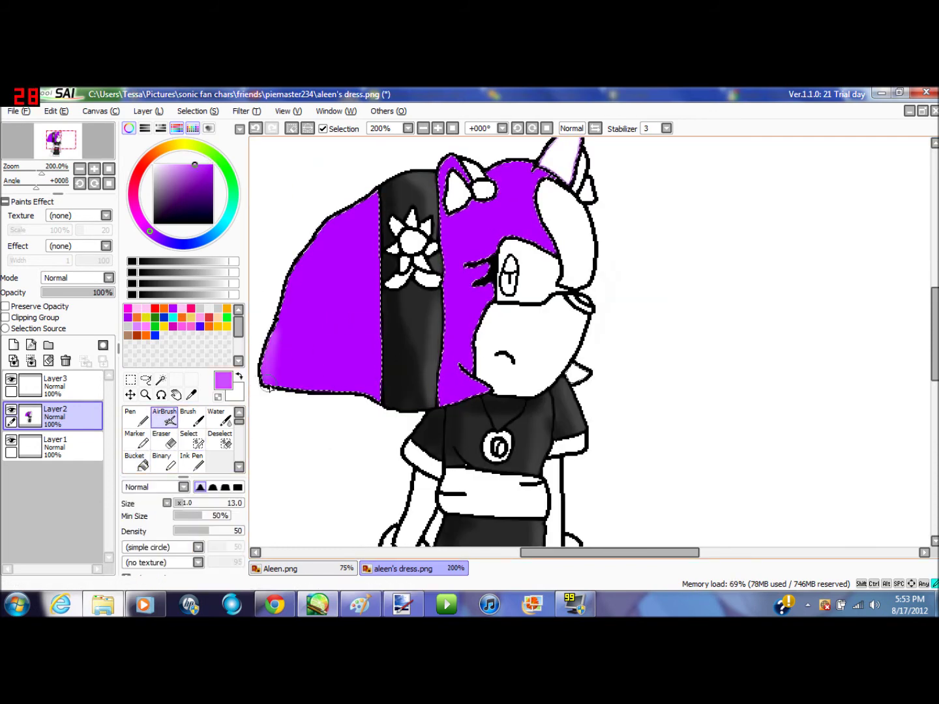
left_click_drag(270, 344, 309, 252)
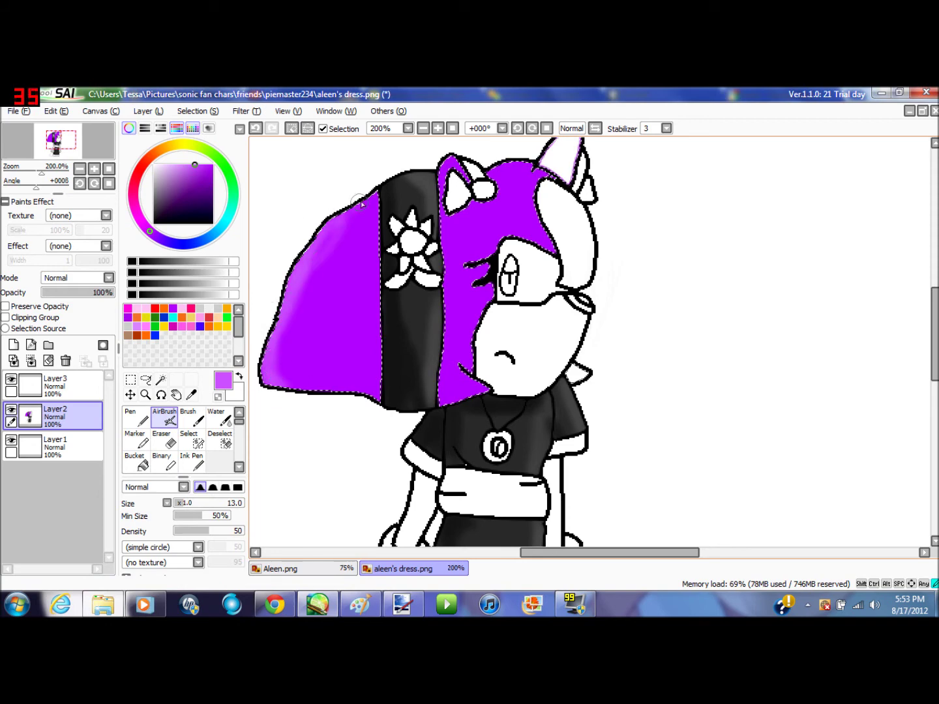
left_click_drag(361, 203, 346, 222)
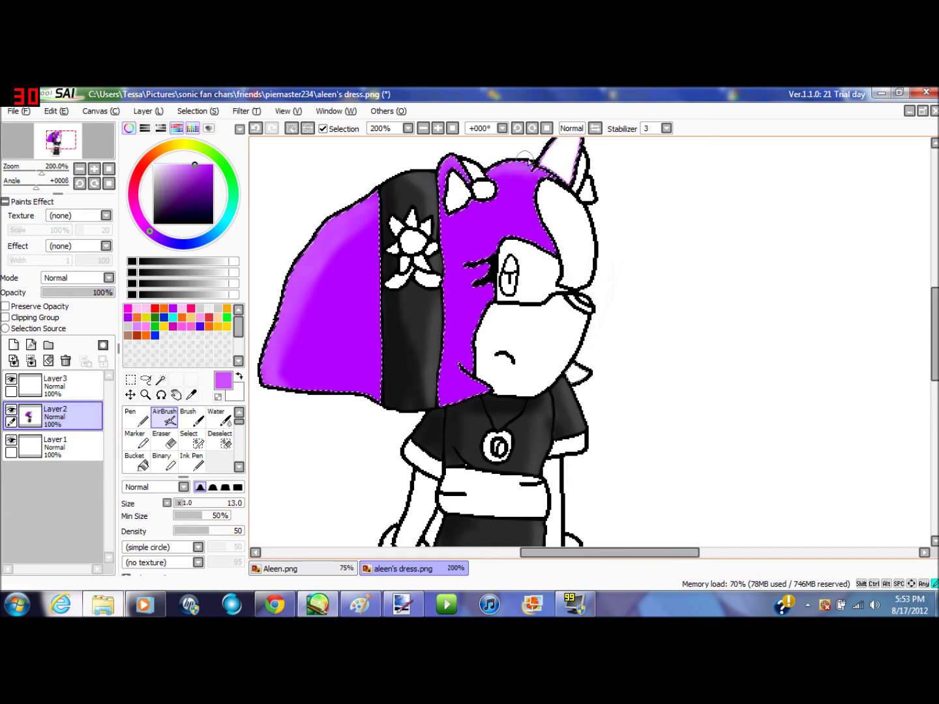
scroll(489, 371, "up", 1)
left_click_drag(477, 400, 491, 395)
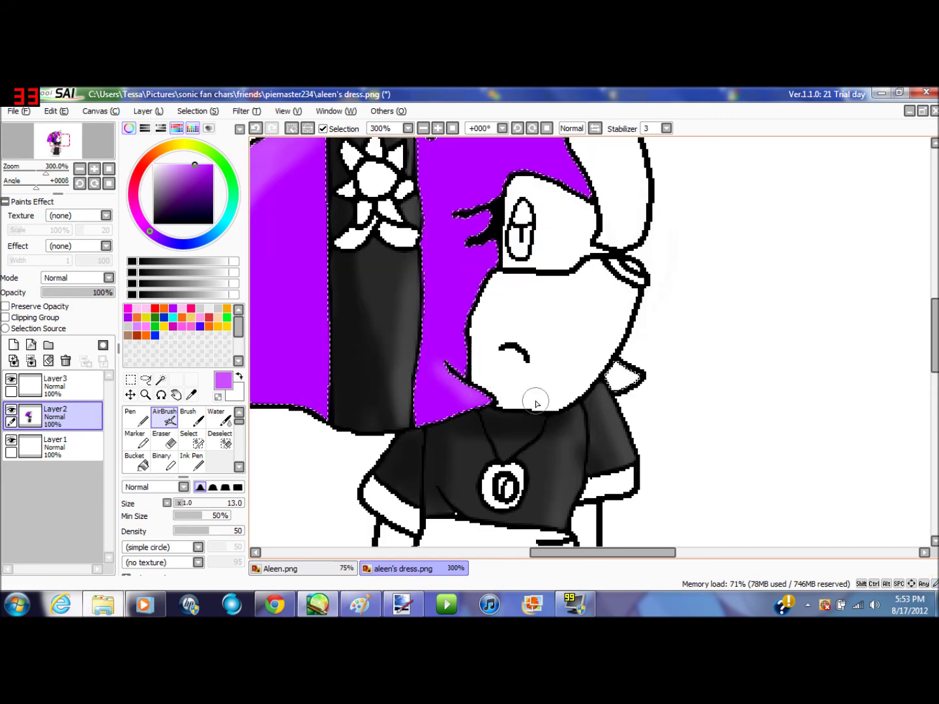
scroll(504, 407, "down", 2)
scroll(521, 287, "up", 1)
scroll(485, 218, "down", 1)
- Airbrush darker purple shading at size 21 along the lower edge of the hair and beside the white forehead bang
left_click(213, 173)
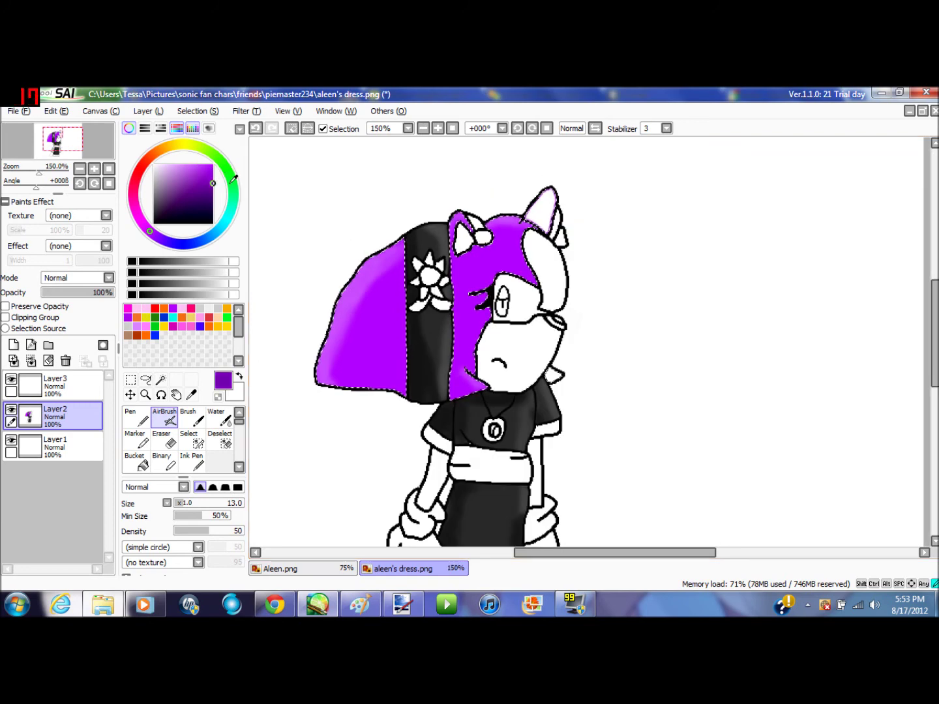
scroll(470, 368, "up", 1)
left_click(191, 505)
left_click_drag(367, 392, 371, 390)
mouse_move(239, 349)
left_mouse_down()
mouse_move(352, 392)
mouse_move(492, 421)
mouse_move(443, 397)
mouse_move(488, 397)
left_mouse_up()
left_click_drag(445, 171, 446, 225)
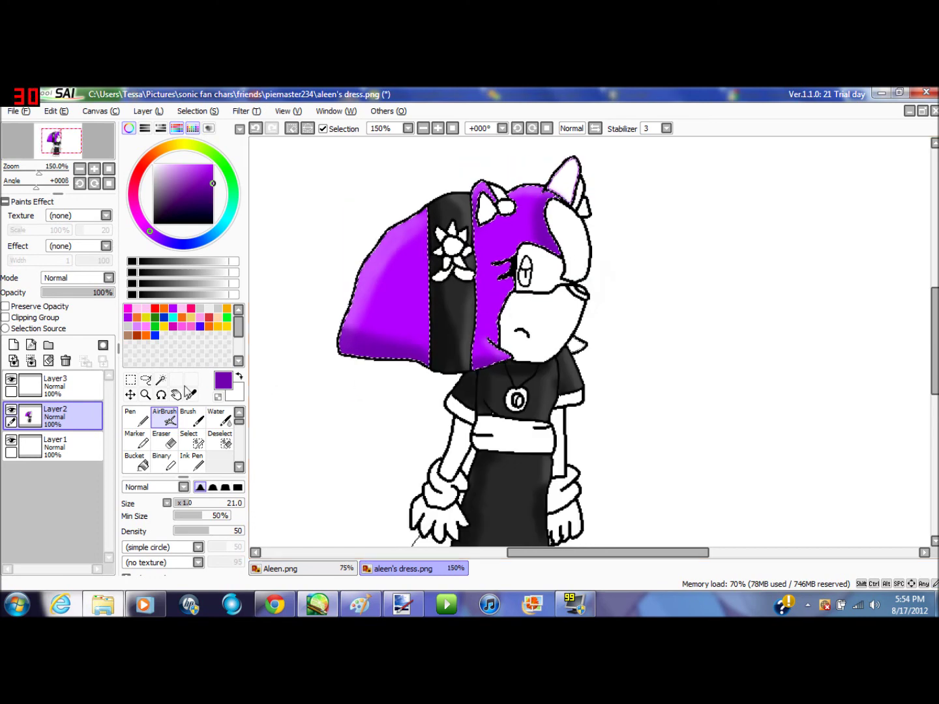
- Paint the main part of the right ear dark purple with the AirBrush at size 21 and clear the selection
left_click(189, 440)
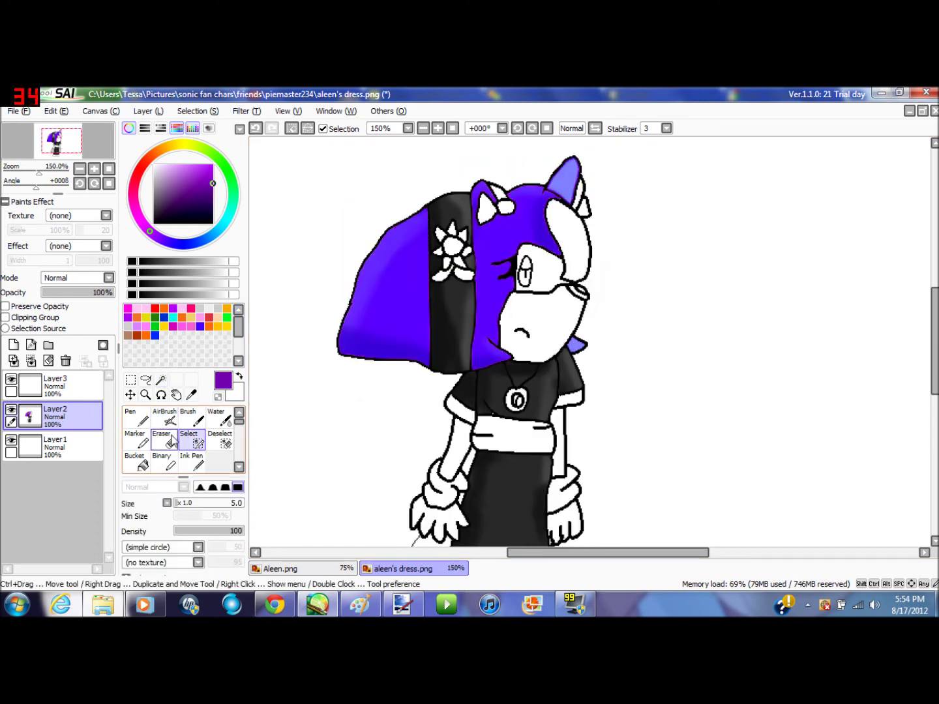
left_click(165, 418)
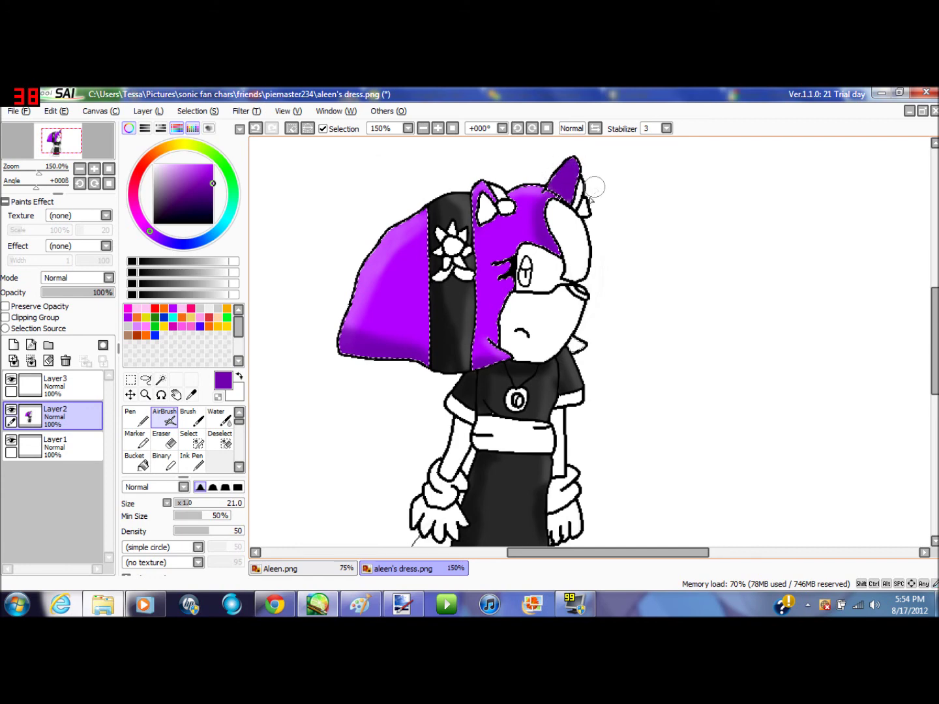
scroll(566, 259, "up", 1)
left_click(220, 439)
left_click(442, 301)
- Check the Aleen reference picture in Chrome and select the waist sash and both sleeve cuffs with the Magic Wand
left_click(274, 607)
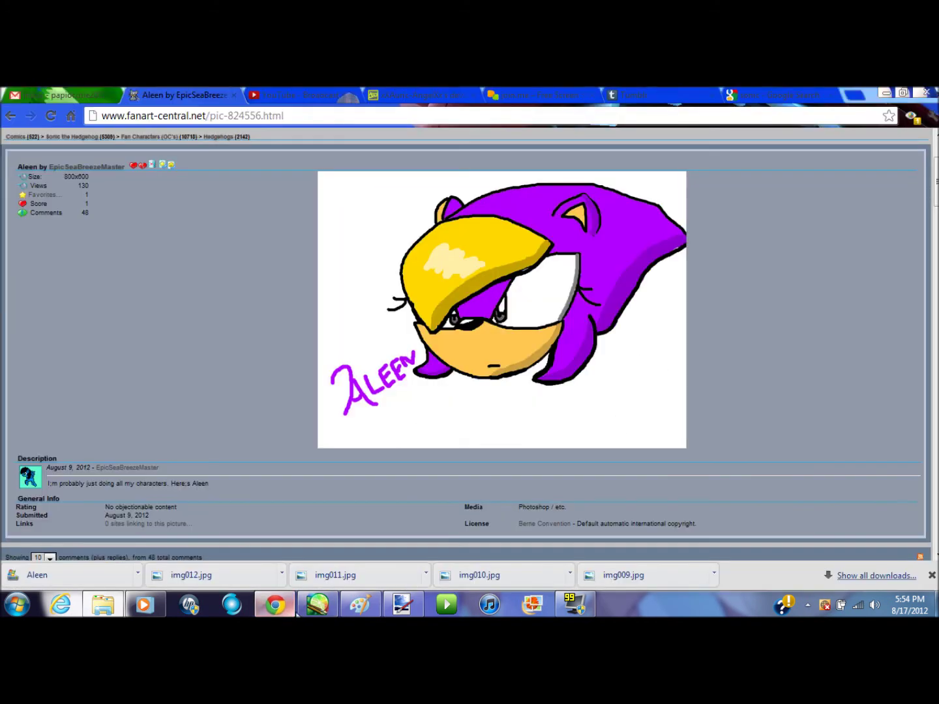
left_click(160, 380)
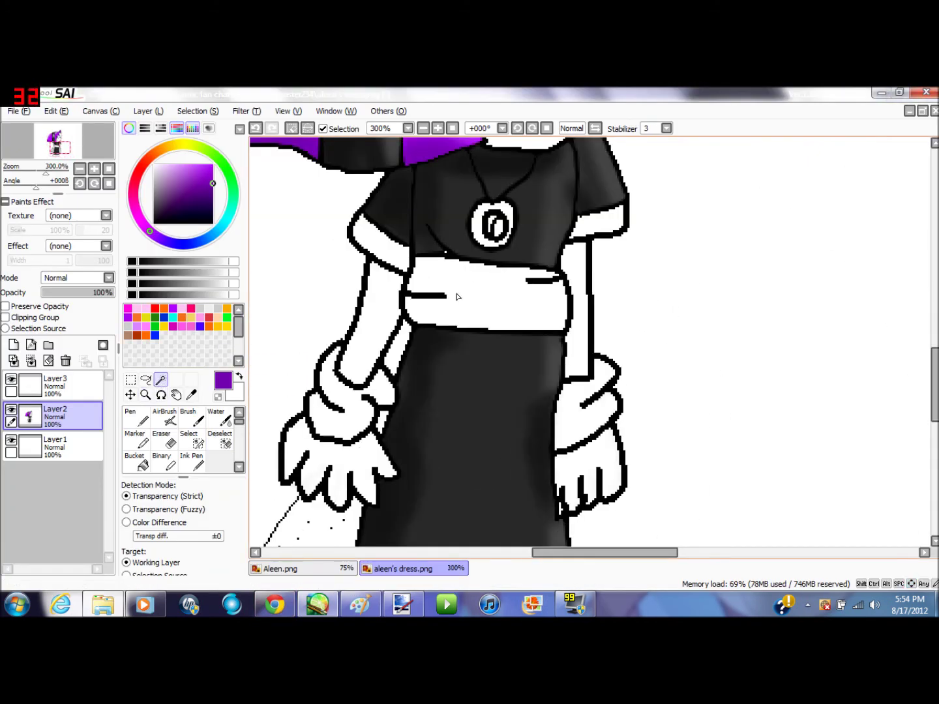
left_click(424, 286)
left_click(400, 261)
left_click(587, 220)
- Add the white hem band of the skirt to the selection, undoing the misplaced pick beside it
scroll(709, 362, "down", 1)
left_click(555, 508)
left_click(256, 127)
scroll(503, 523, "right", 1)
left_click(502, 524)
scroll(535, 485, "right", 3)
scroll(535, 485, "down", 1)
scroll(536, 485, "down", 1)
scroll(538, 485, "up", 1)
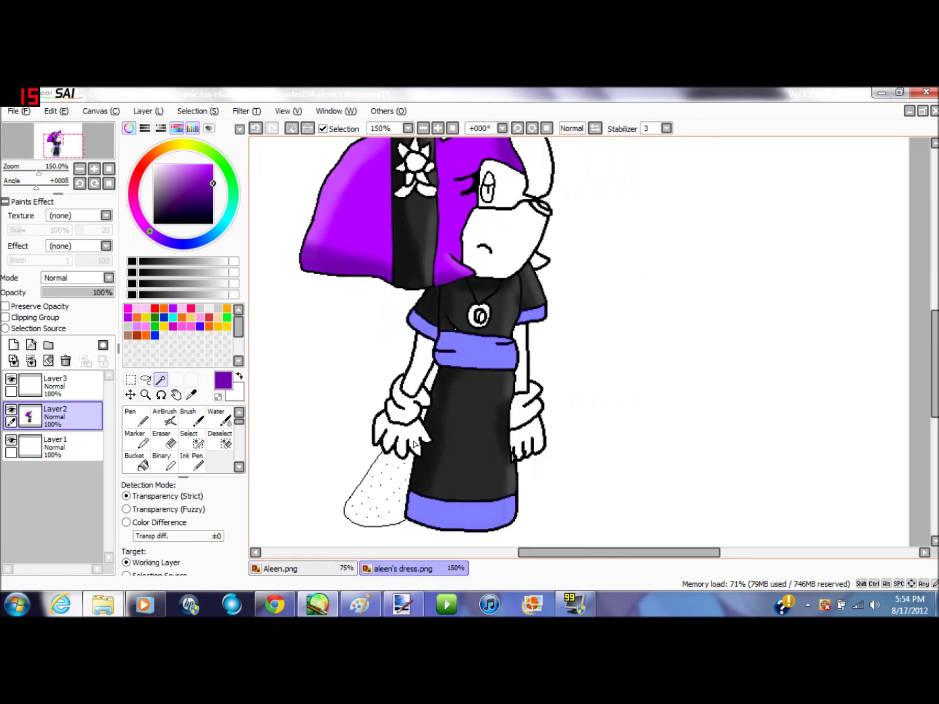
- Bucket-fill the selected sash, sleeve cuffs and skirt hem with a near-black gray
left_click(169, 419)
left_click(162, 262)
left_click_drag(133, 256, 155, 254)
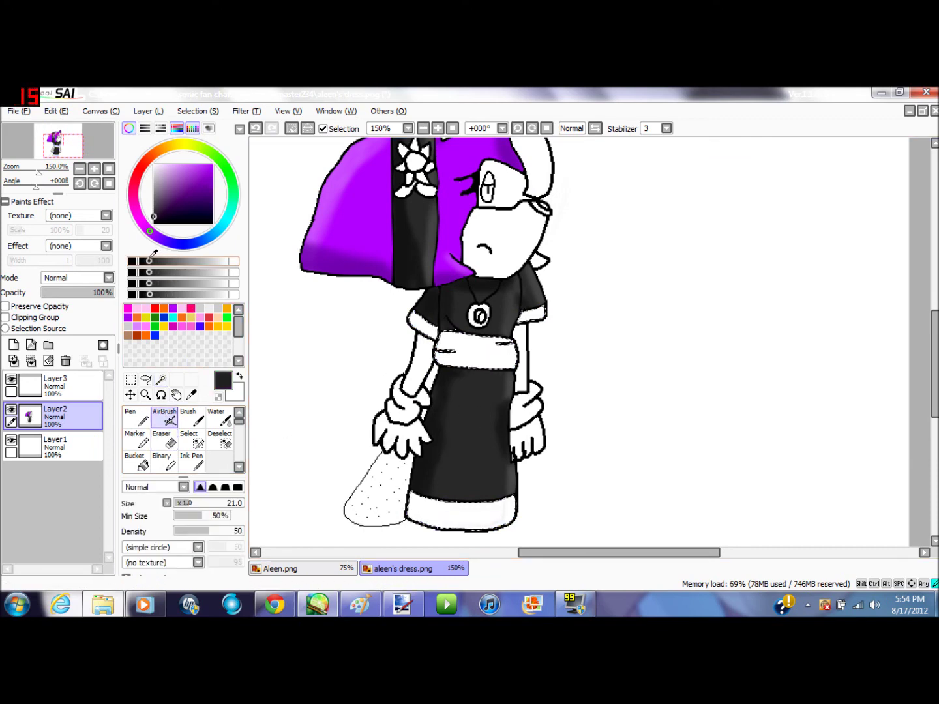
left_click(138, 463)
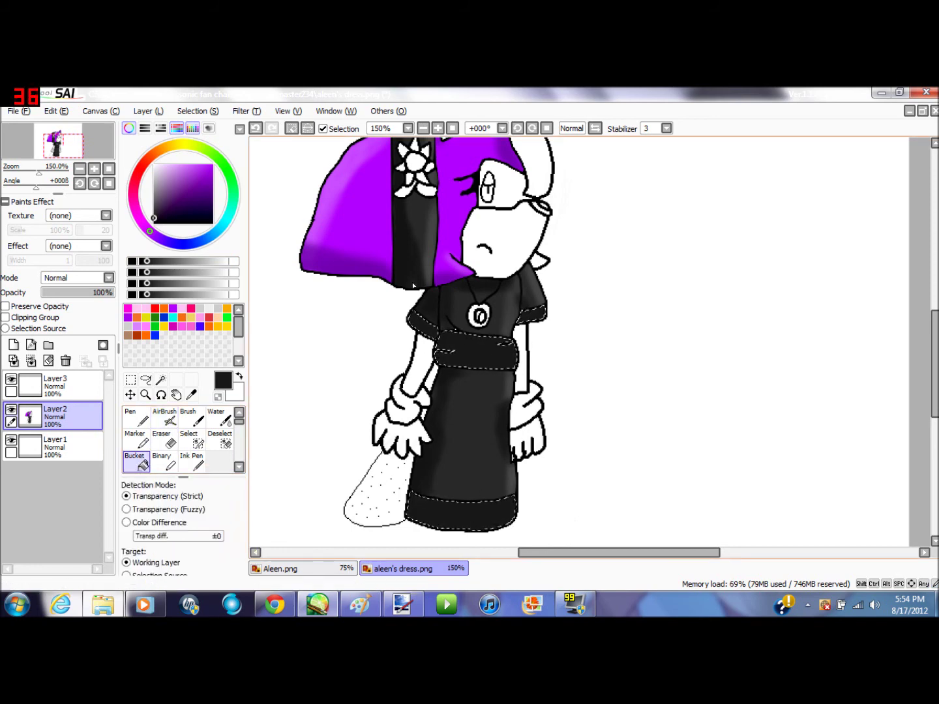
- Airbrush lighter gray highlights and darker black shading on the sleeve cuffs, sash and hem at size 21
left_click(165, 420)
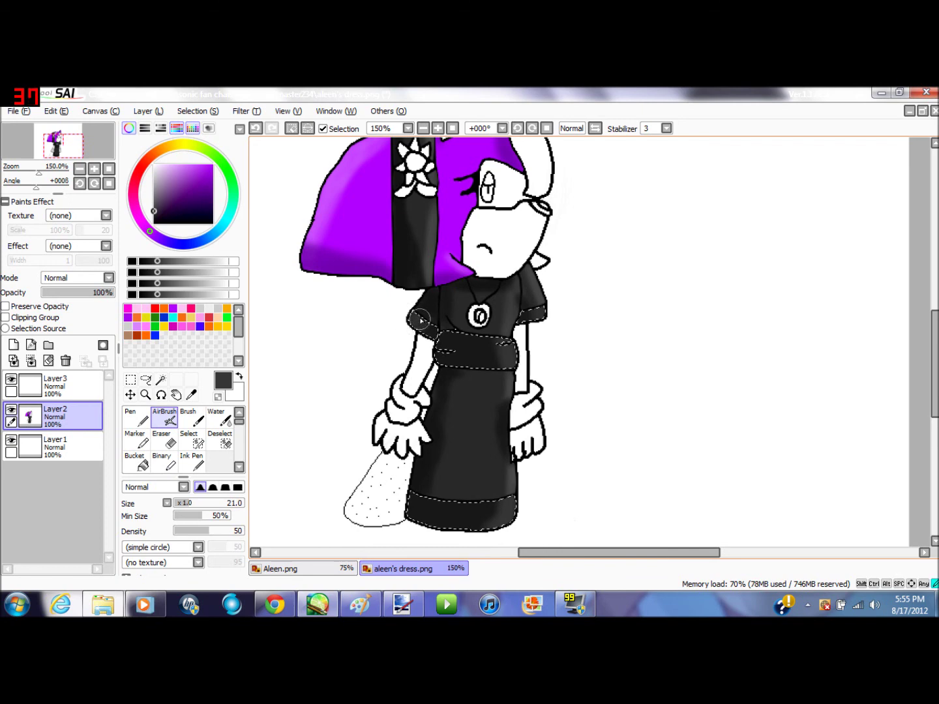
left_click(142, 262)
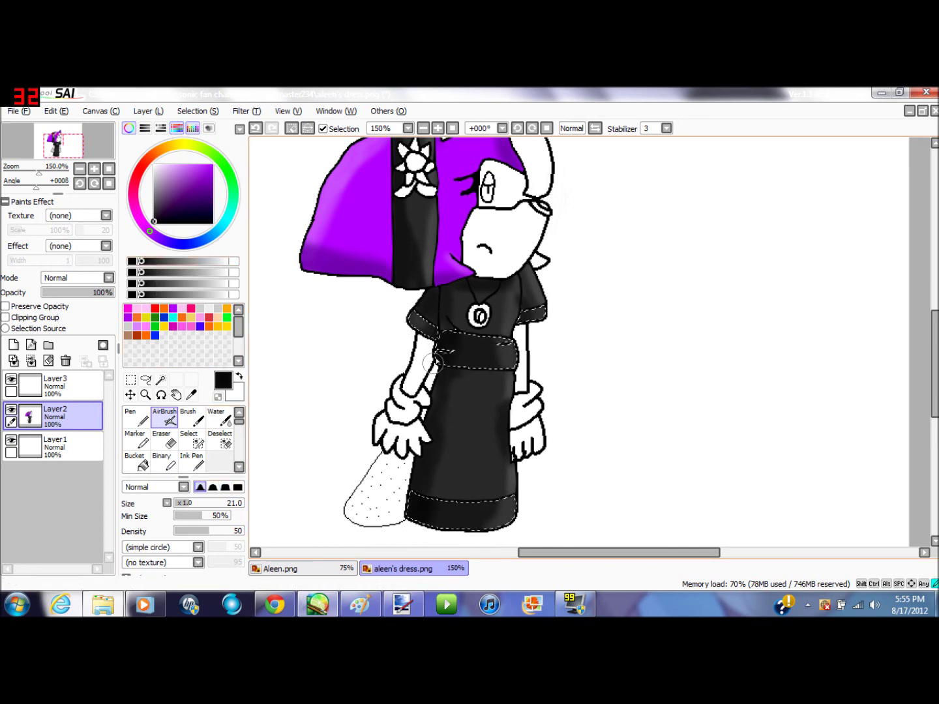
scroll(440, 360, "up", 1)
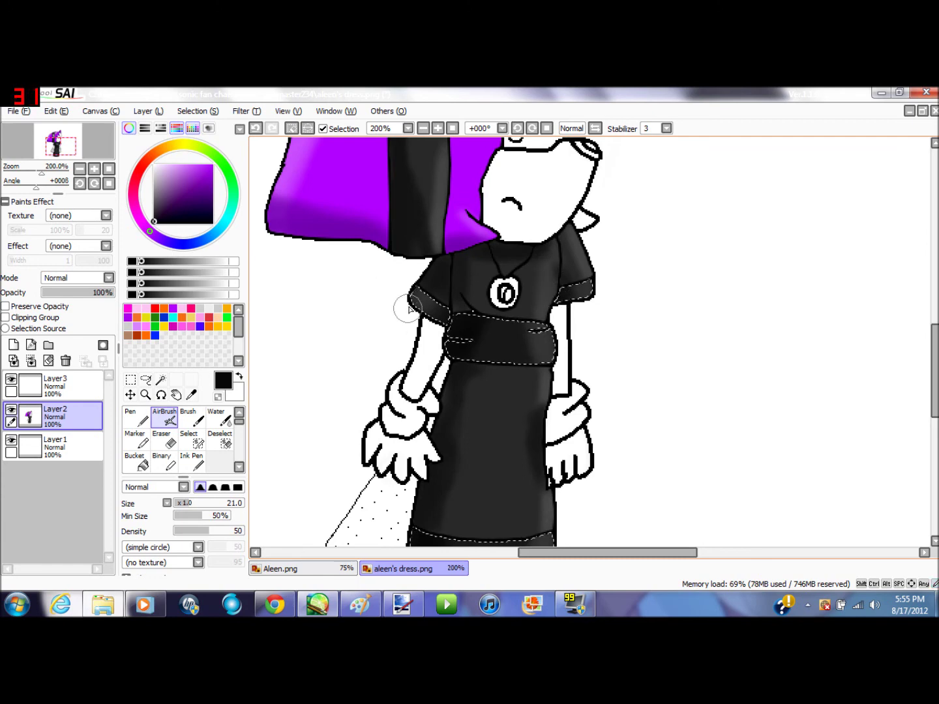
left_click_drag(415, 302, 425, 324)
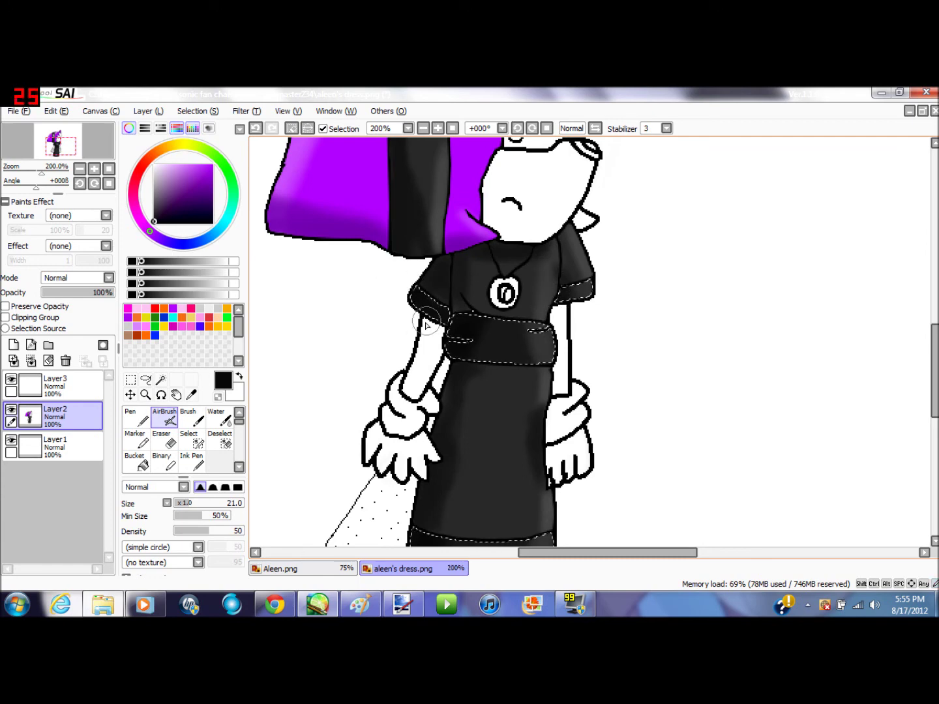
- Clear the selection on the sash, cuffs and hem with the Deselect brush at size 500
scroll(423, 325, "down", 1)
left_click(220, 439)
left_click(497, 415)
scroll(496, 414, "up", 1)
scroll(496, 417, "down", 2)
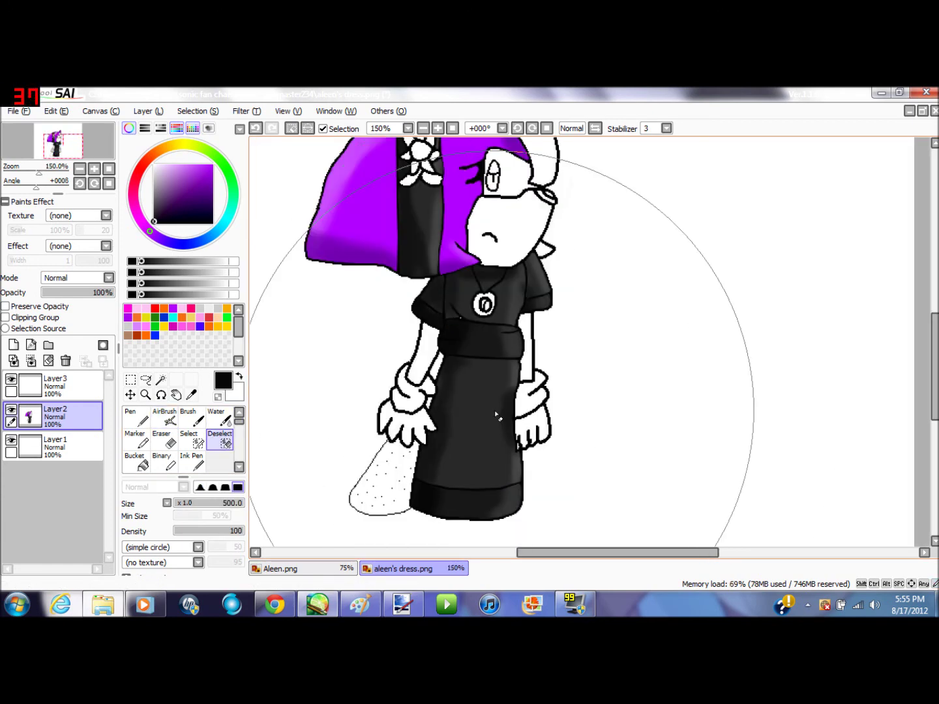
- Paint the back strip of the left ear with dark purple sampled from the right ear, and clear its Magic Wand selection
scroll(431, 307, "up", 2)
scroll(430, 305, "up", 1)
scroll(432, 305, "up", 3)
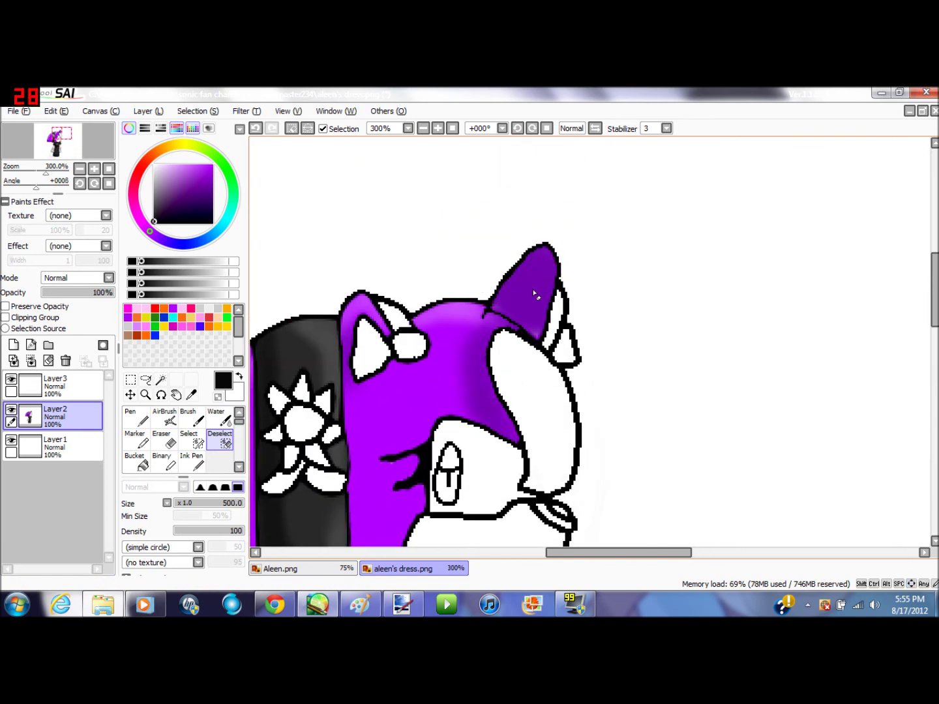
left_click(534, 279, "alt")
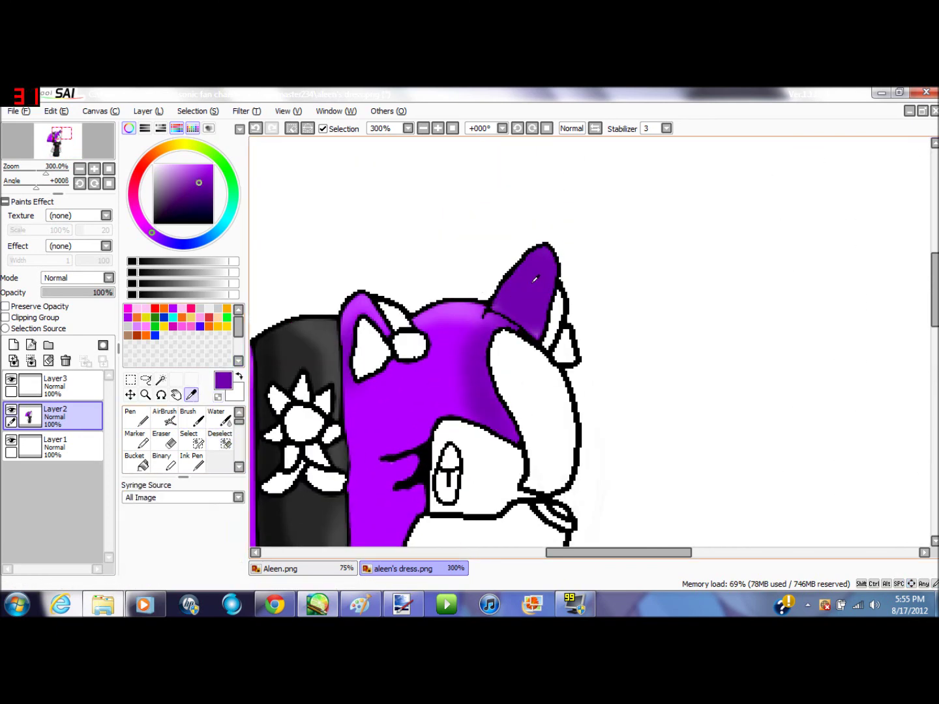
left_click(160, 379)
left_click(397, 316)
left_click(168, 420)
mouse_move(389, 320)
left_mouse_down()
mouse_move(435, 324)
mouse_move(349, 300)
left_mouse_up()
scroll(186, 433, "down", 2)
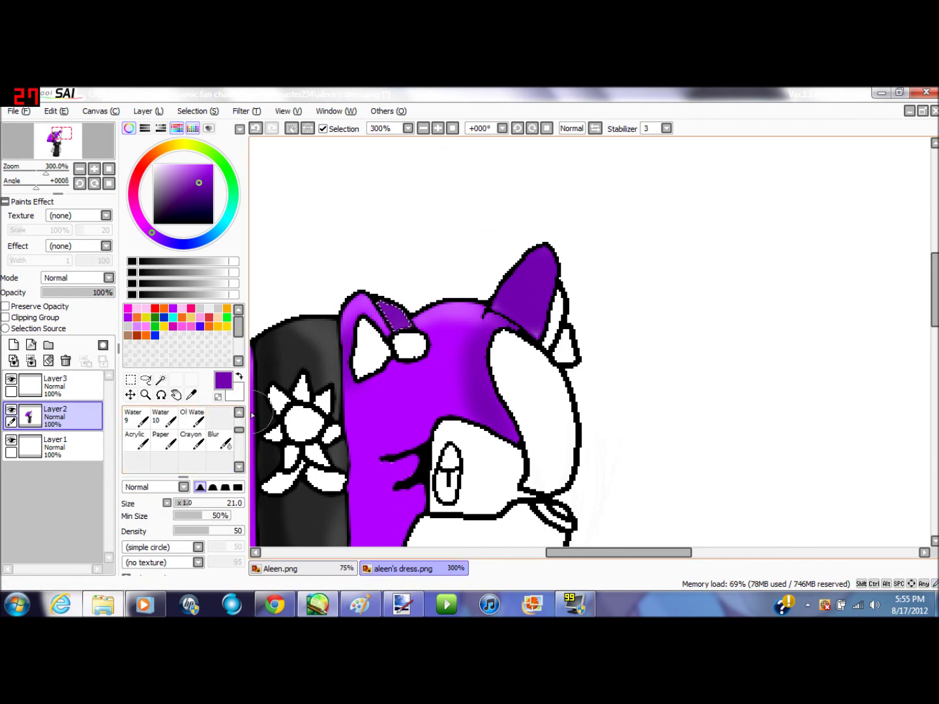
scroll(196, 438, "up", 3)
left_click(220, 439)
left_click(373, 361)
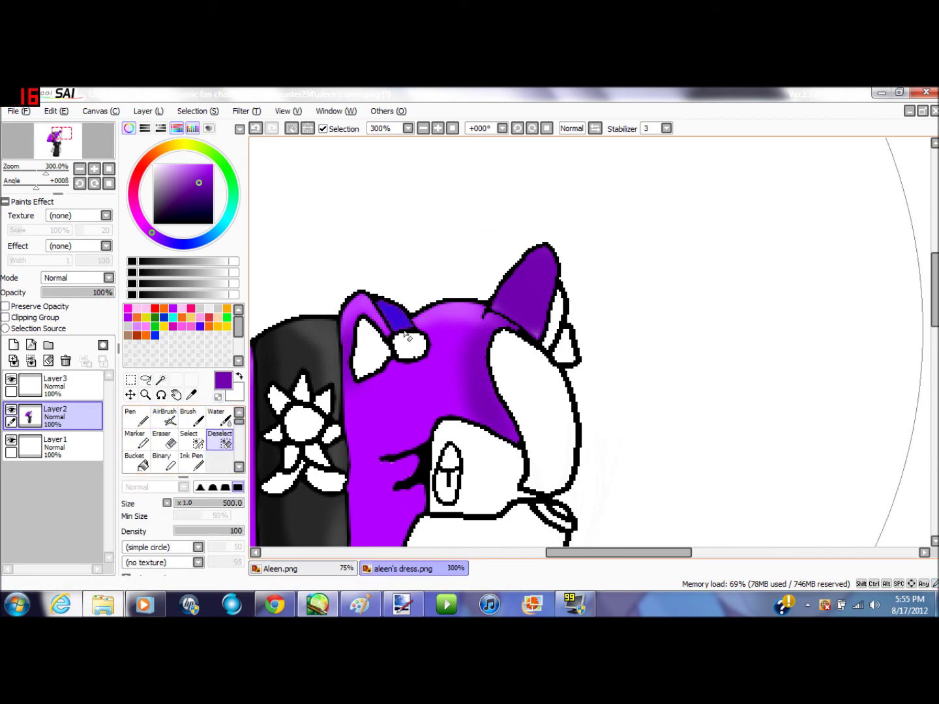
scroll(397, 339, "down", 1)
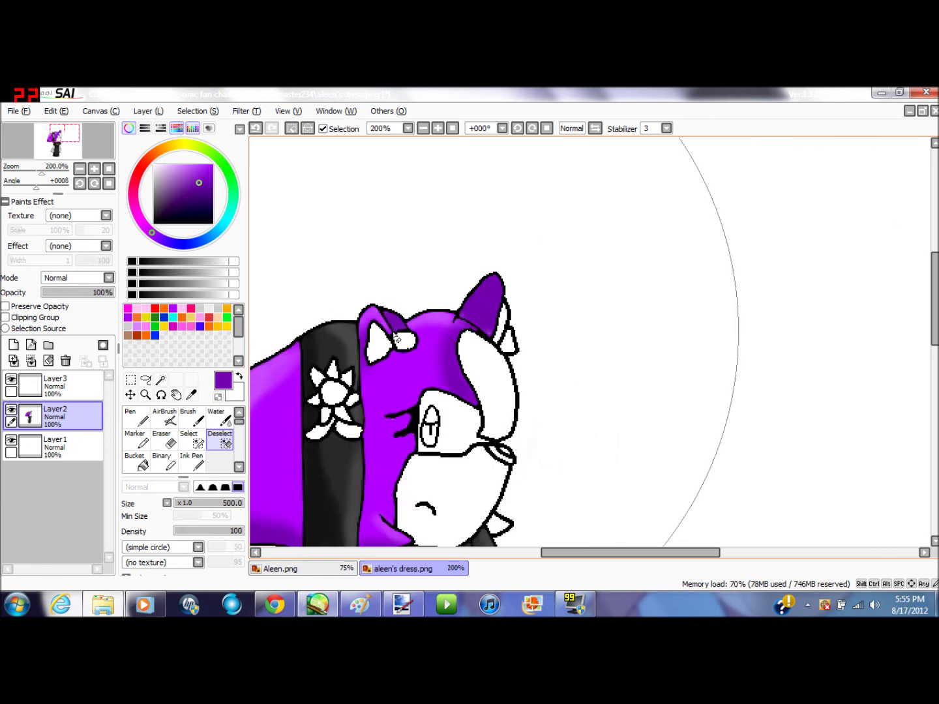
left_click(161, 379)
left_click(398, 338)
left_click(256, 128)
left_click(402, 338)
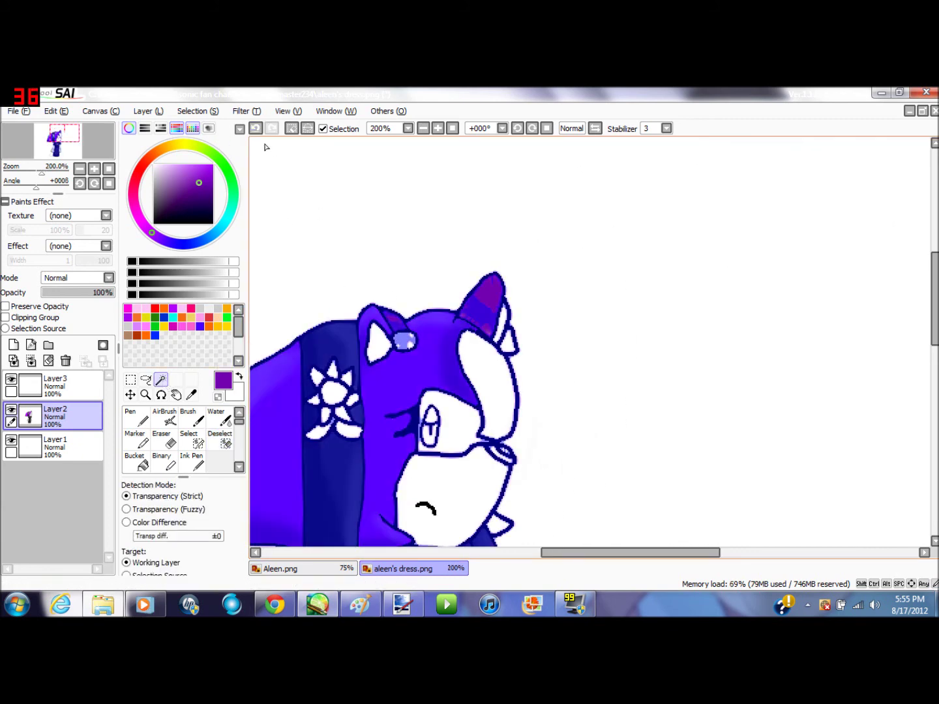
left_click(256, 129)
scroll(423, 295, "up", 2)
left_click(376, 368)
left_click(256, 128)
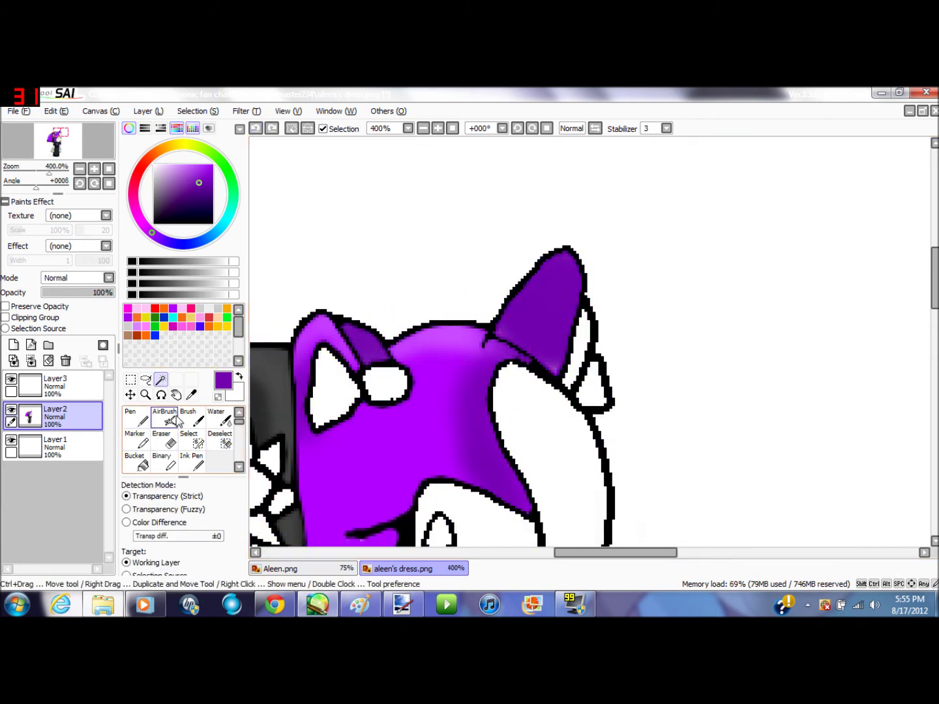
- Mask the round gem on the left ear and the teardrop gem on the right ear with the Select brush at size 5, and airbrush them turquoise
left_click(188, 443)
left_click(373, 388)
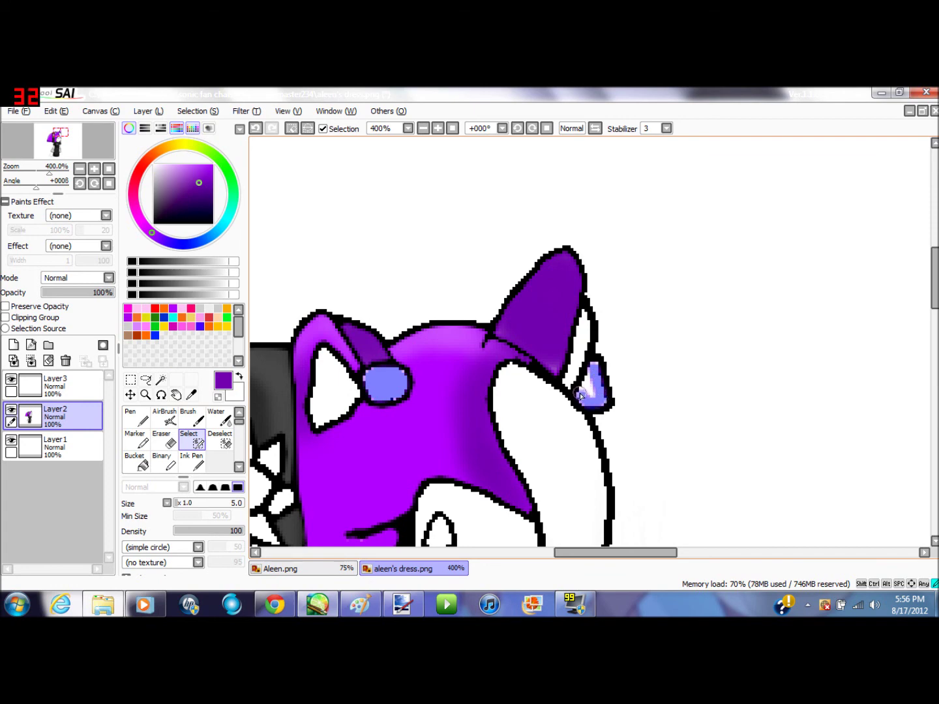
scroll(596, 396, "down", 2)
left_click(230, 214)
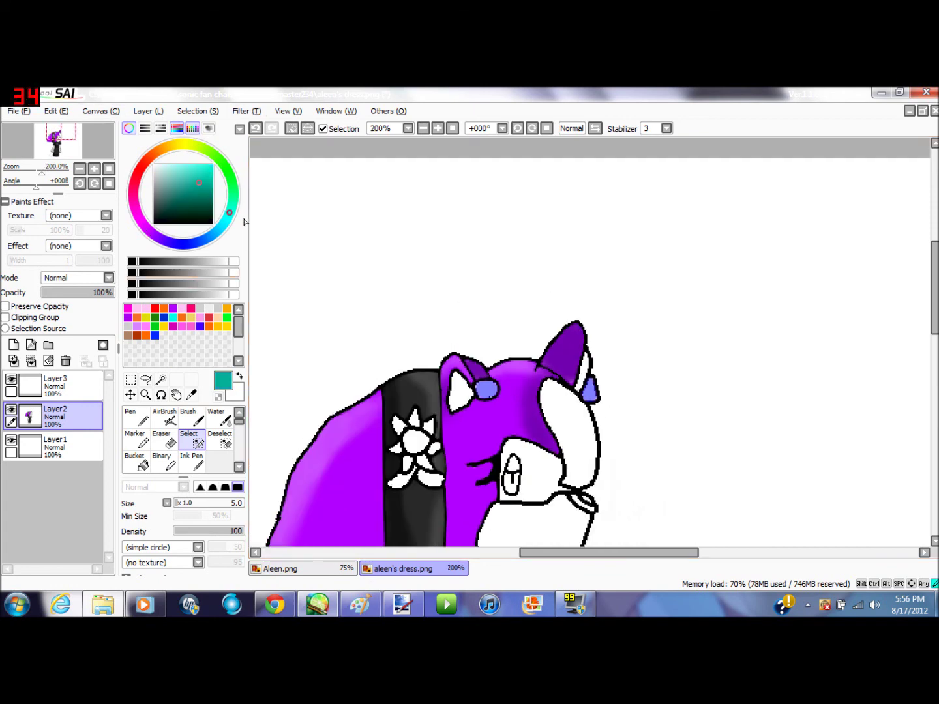
left_click(165, 417)
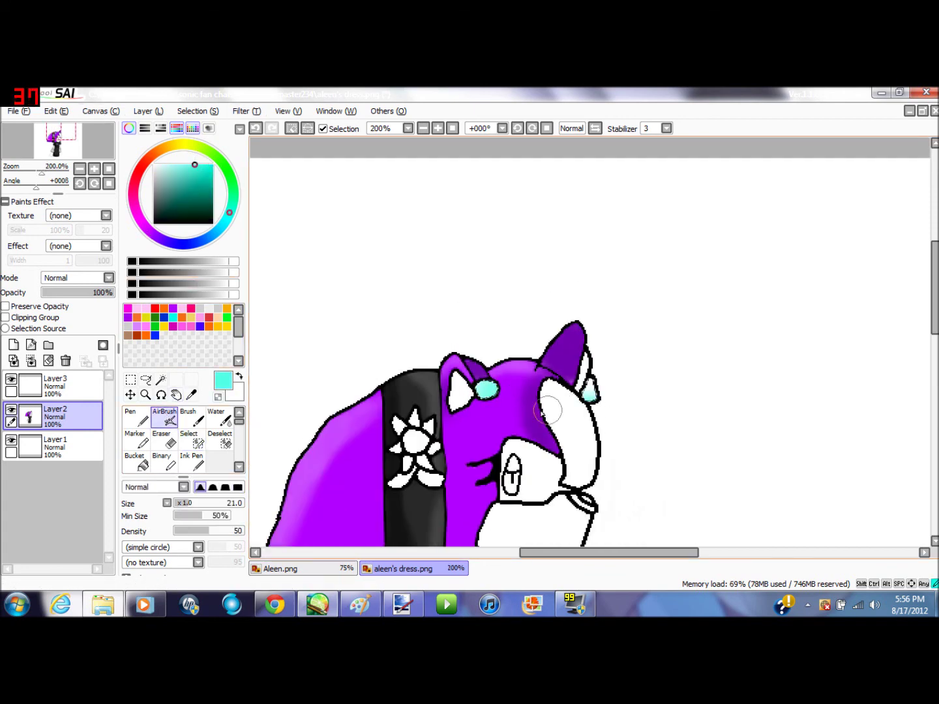
left_click(220, 442)
- Select the white strip beside the right ear with the Magic Wand and airbrush it with dark purple sampled from that ear
scroll(612, 306, "up", 3)
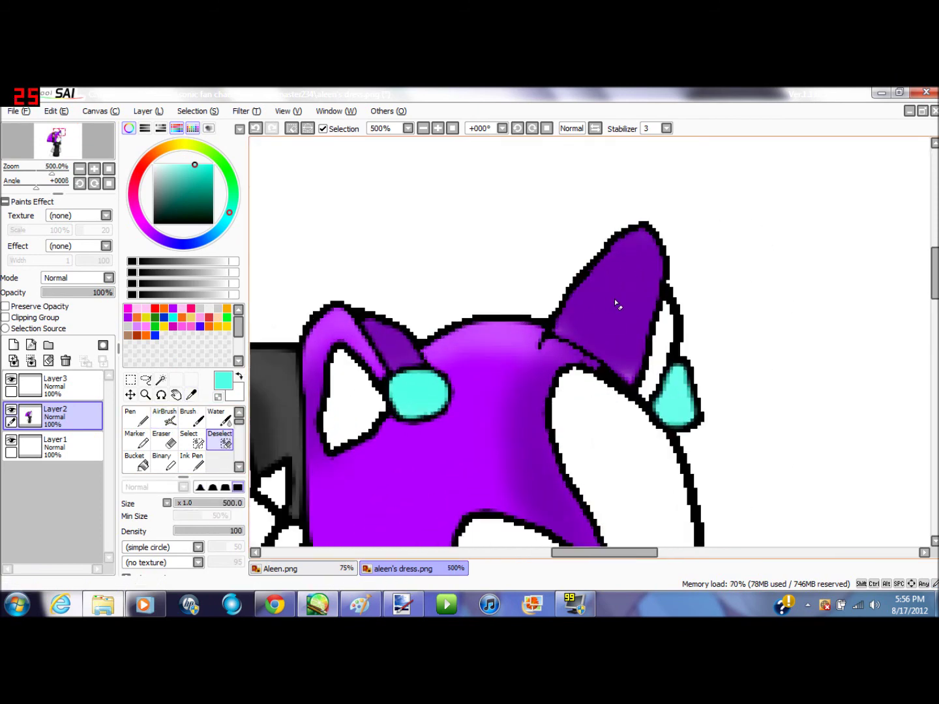
left_click(191, 396)
left_click(616, 320)
left_click(161, 380)
left_click(665, 338)
left_click(164, 418)
mouse_move(641, 378)
left_mouse_down()
mouse_move(692, 385)
mouse_move(636, 322)
mouse_move(652, 332)
left_mouse_up()
left_click(220, 439)
- Select the front hair lock above the eye with the Magic Wand and bucket-fill it with golden yellow sampled from Aleen.png
scroll(680, 397, "down", 4)
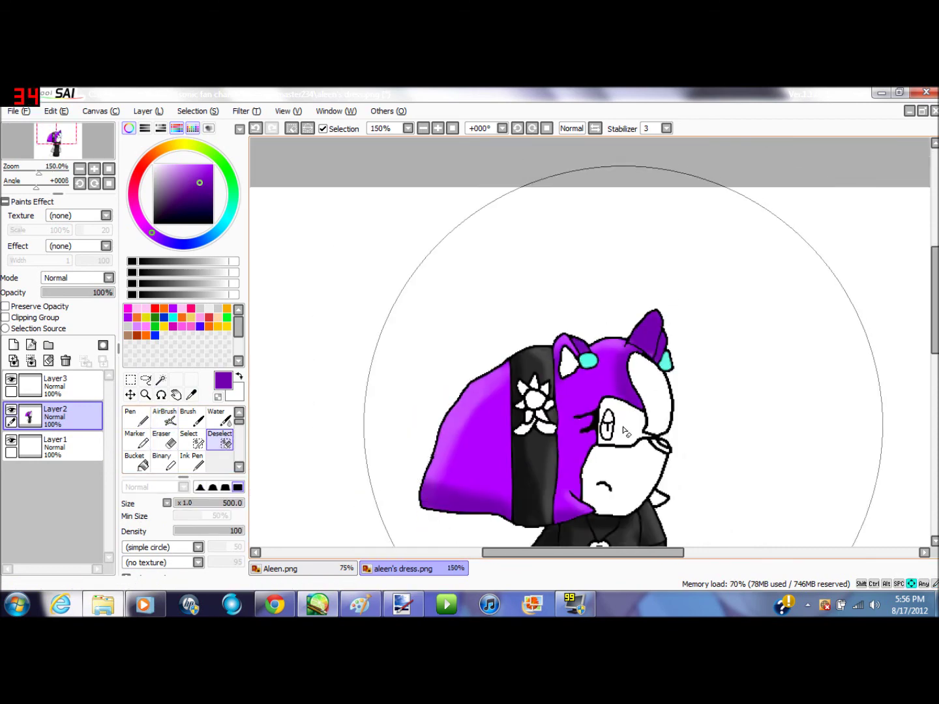
left_click(163, 381)
left_click(523, 263)
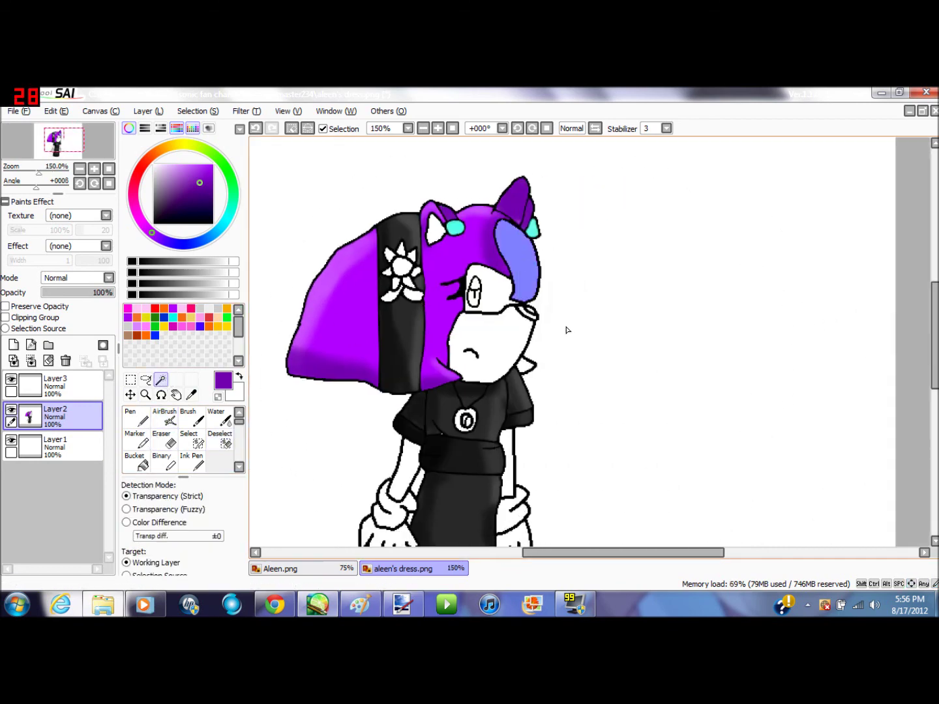
left_click(303, 569)
right_click(582, 264)
left_click(404, 568)
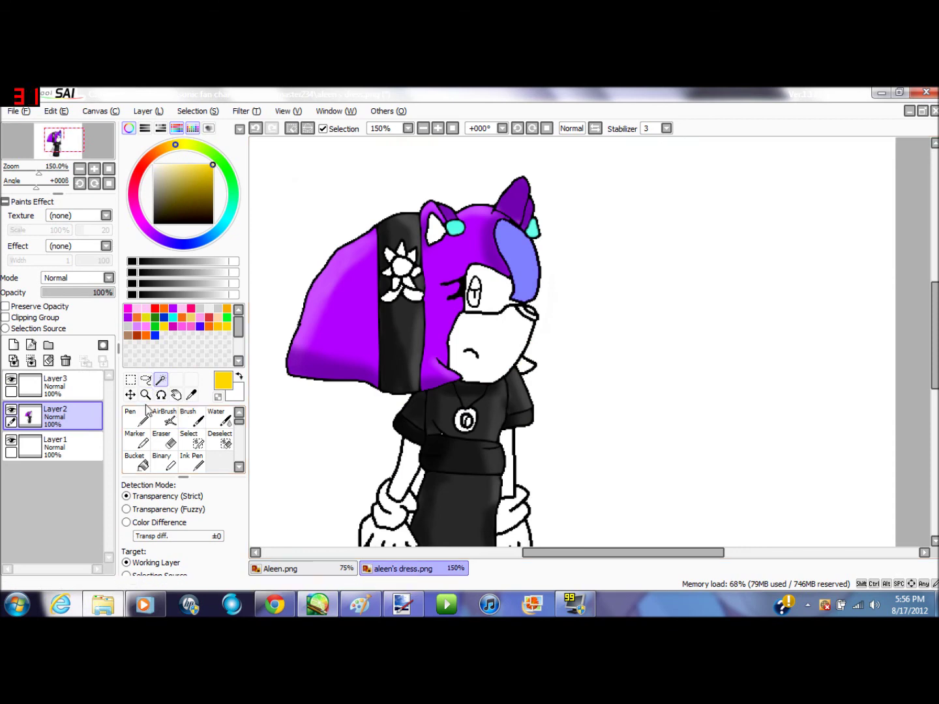
left_click(136, 461)
left_click(528, 266)
- Airbrush a pale yellow highlight on the middle of the golden hair lock at size 21, using Aleen.png as the color reference
scroll(472, 287, "up", 3)
scroll(408, 271, "down", 1)
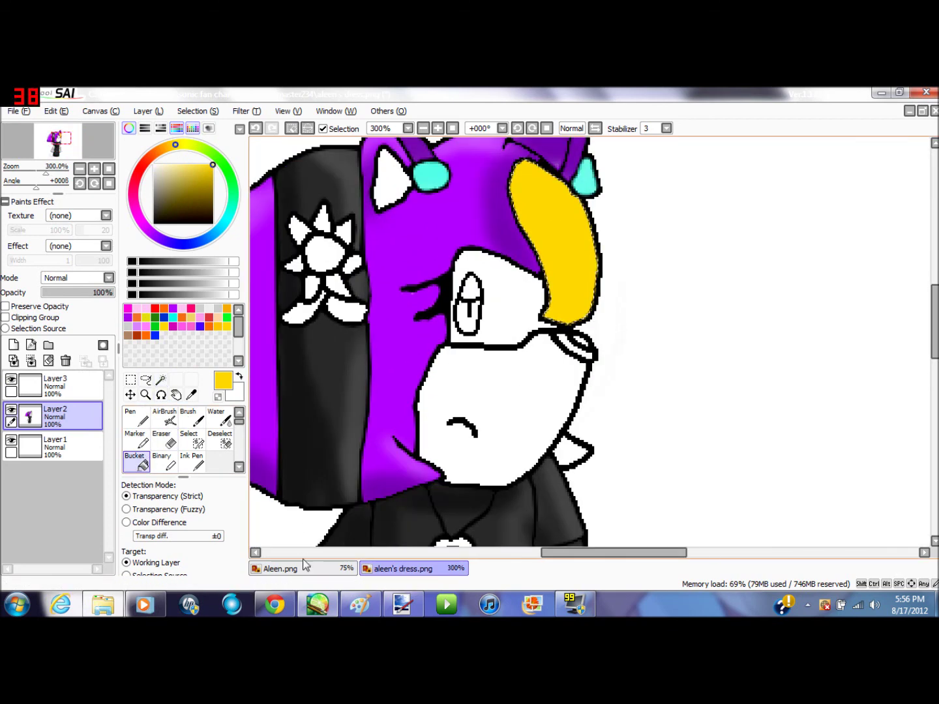
left_click(305, 567)
left_click(436, 570)
left_click(165, 417)
mouse_move(549, 185)
left_mouse_down()
mouse_move(559, 242)
mouse_move(572, 226)
mouse_move(577, 262)
left_mouse_up()
- Airbrush darker yellow shading on the hair lock's top and pale yellow on its lower tip, and clear its selection
left_click(197, 165)
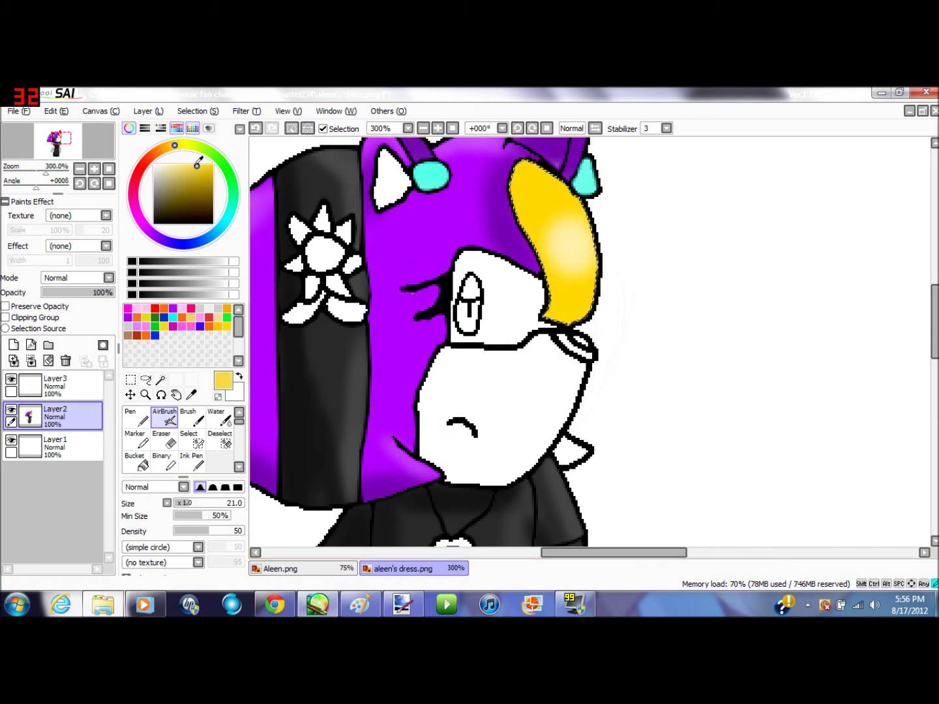
left_click(213, 179)
mouse_move(515, 172)
left_mouse_down()
mouse_move(524, 185)
mouse_move(574, 189)
mouse_move(549, 185)
mouse_move(563, 191)
left_mouse_up()
right_click(569, 249)
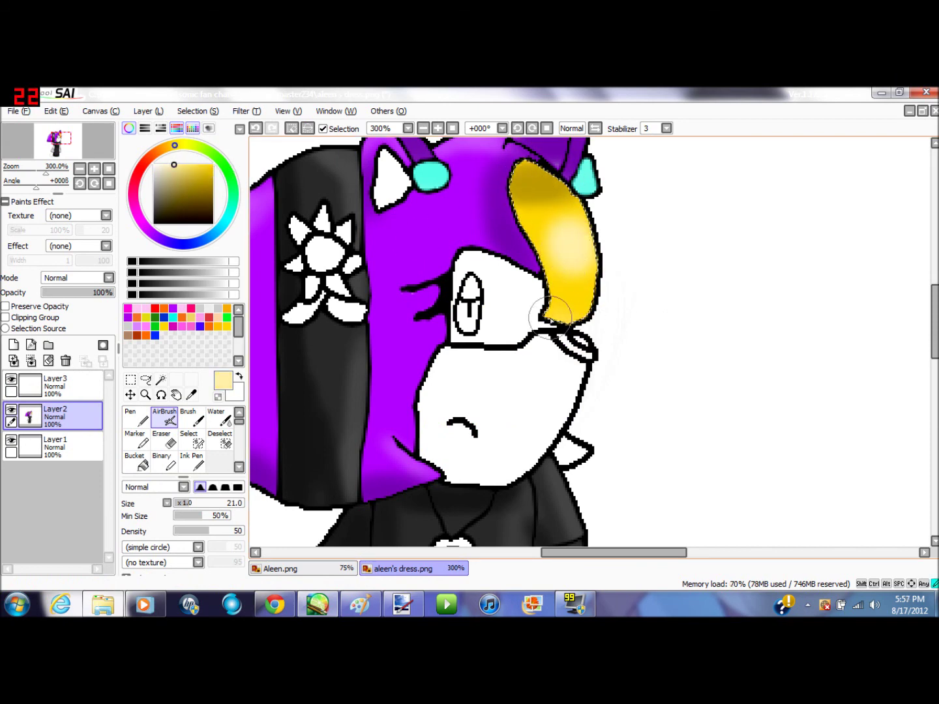
left_click_drag(558, 316, 555, 326)
left_click(225, 443)
left_click(493, 300)
- Select the lower part of the iris with the Magic Wand and sample gray for it from the eye in Aleen.png
scroll(493, 300, "down", 1)
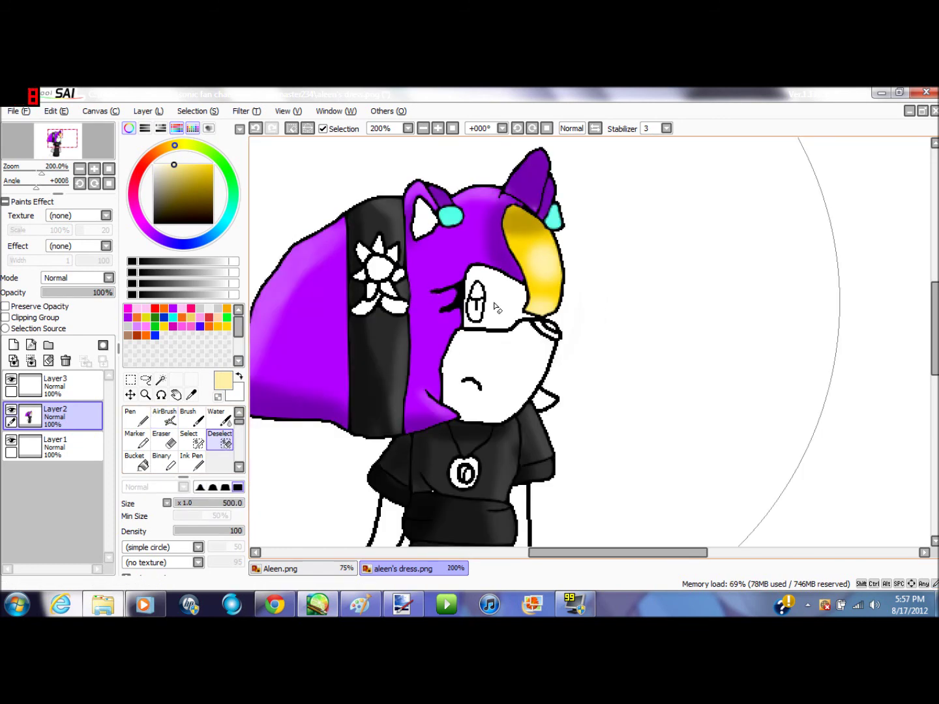
scroll(495, 304, "up", 3)
left_click(162, 379)
left_click(456, 343)
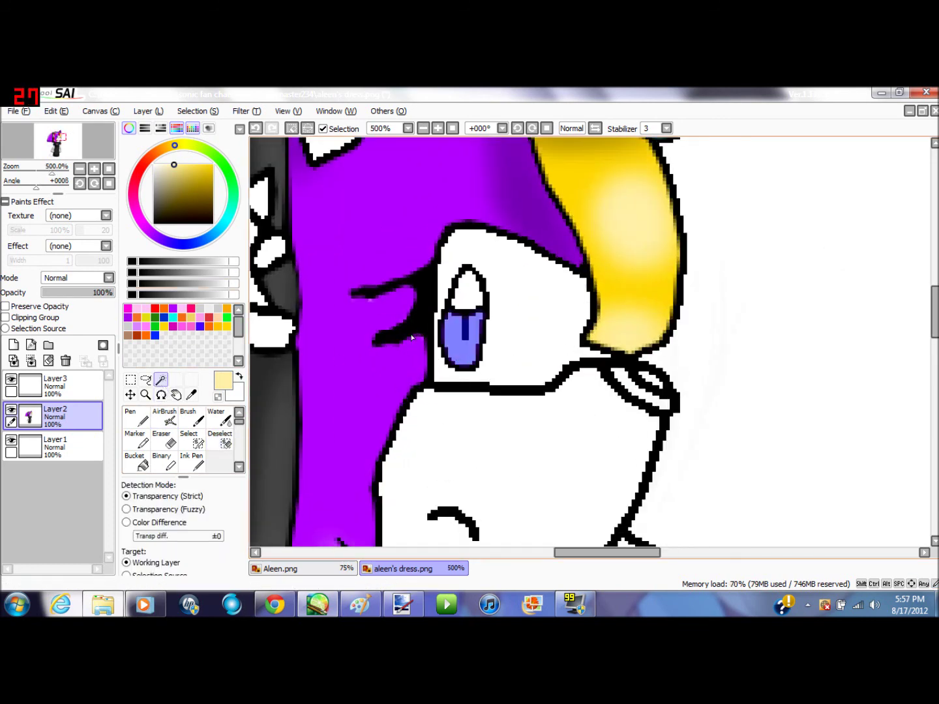
left_click(302, 569)
scroll(526, 364, "up", 2)
left_click(402, 569)
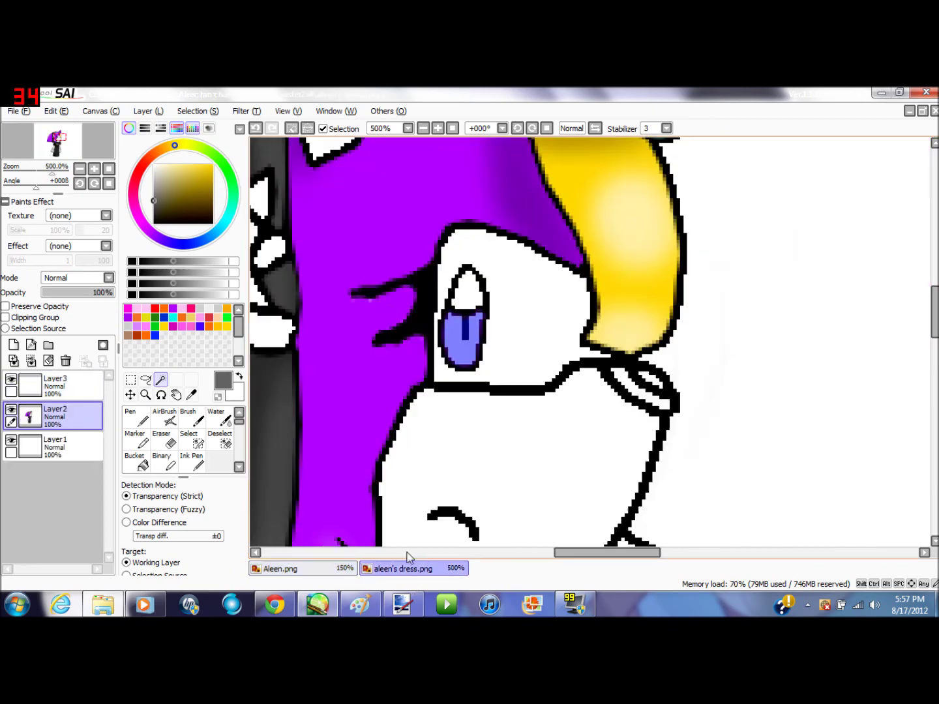